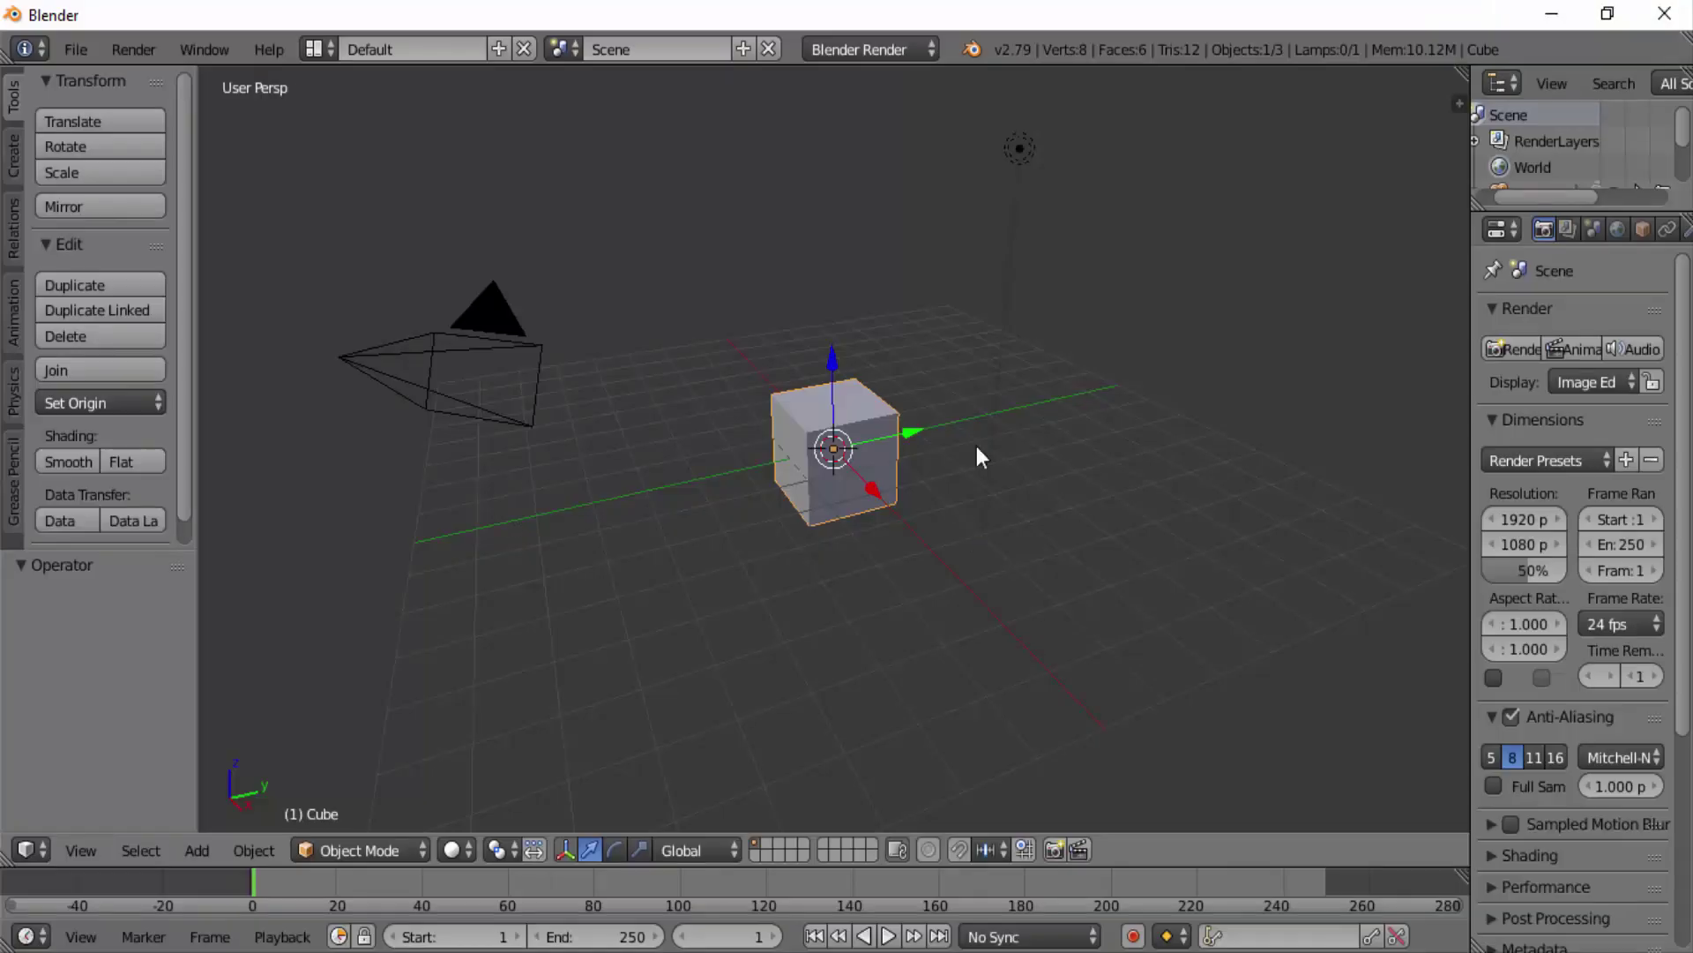
Add a Bezier Circle curve with radius 1.000 at the scene origin
key(shift+a)
mouse_move(977, 446)
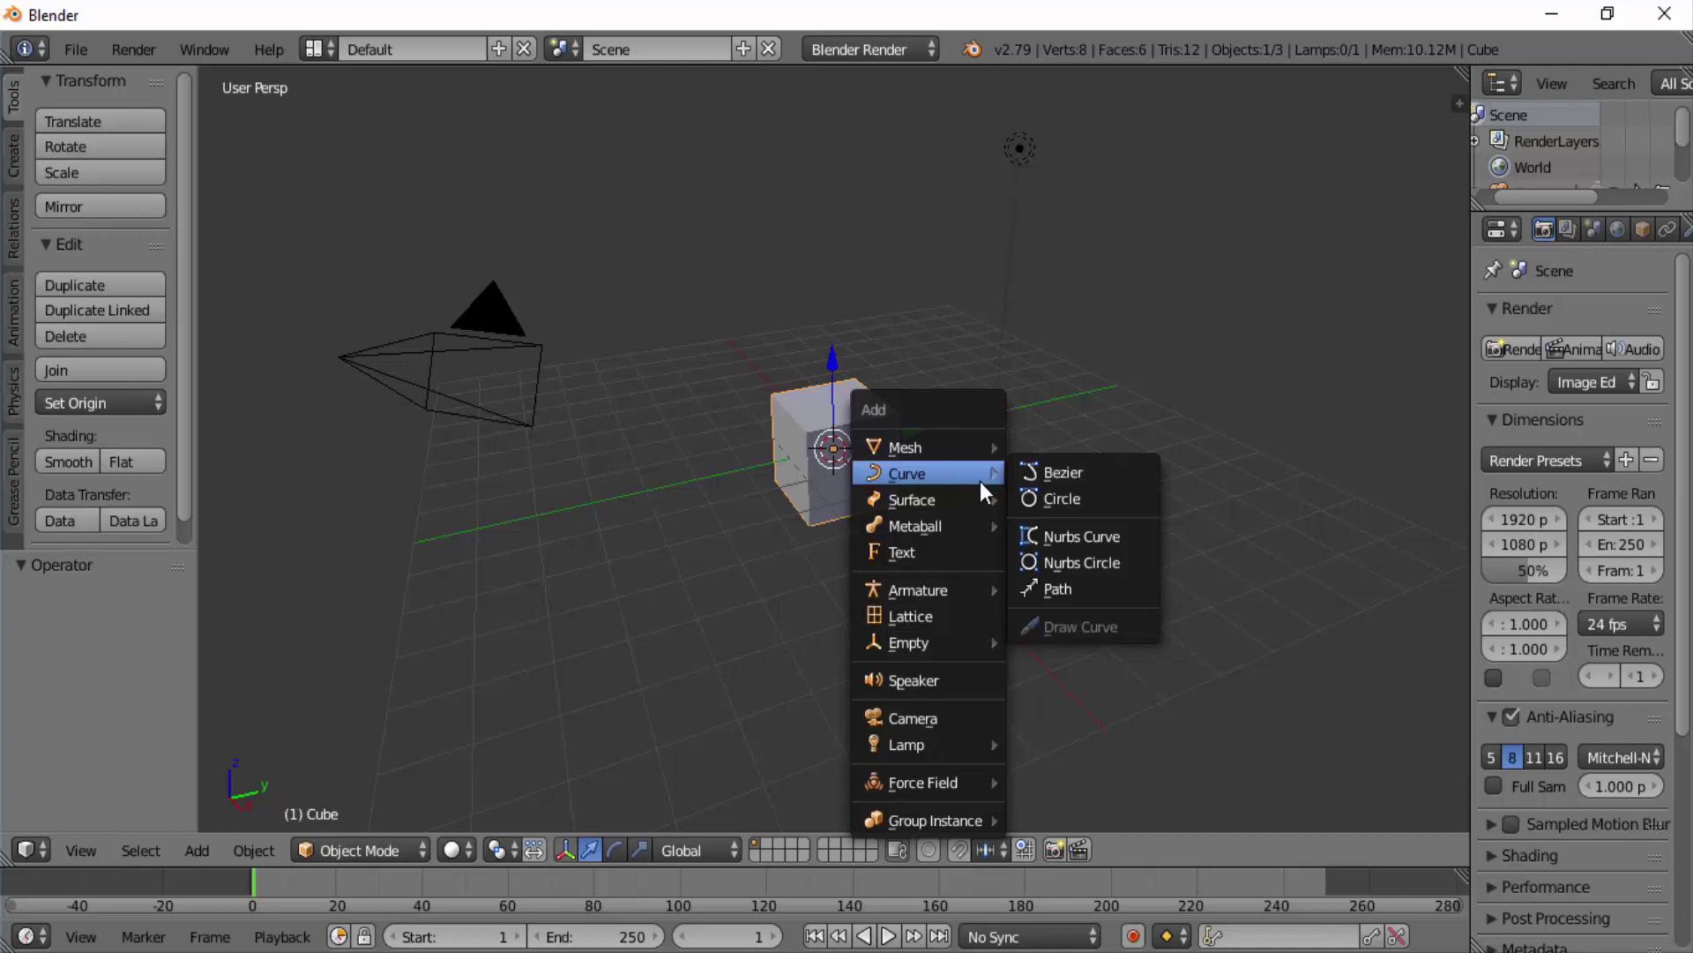
click(1046, 504)
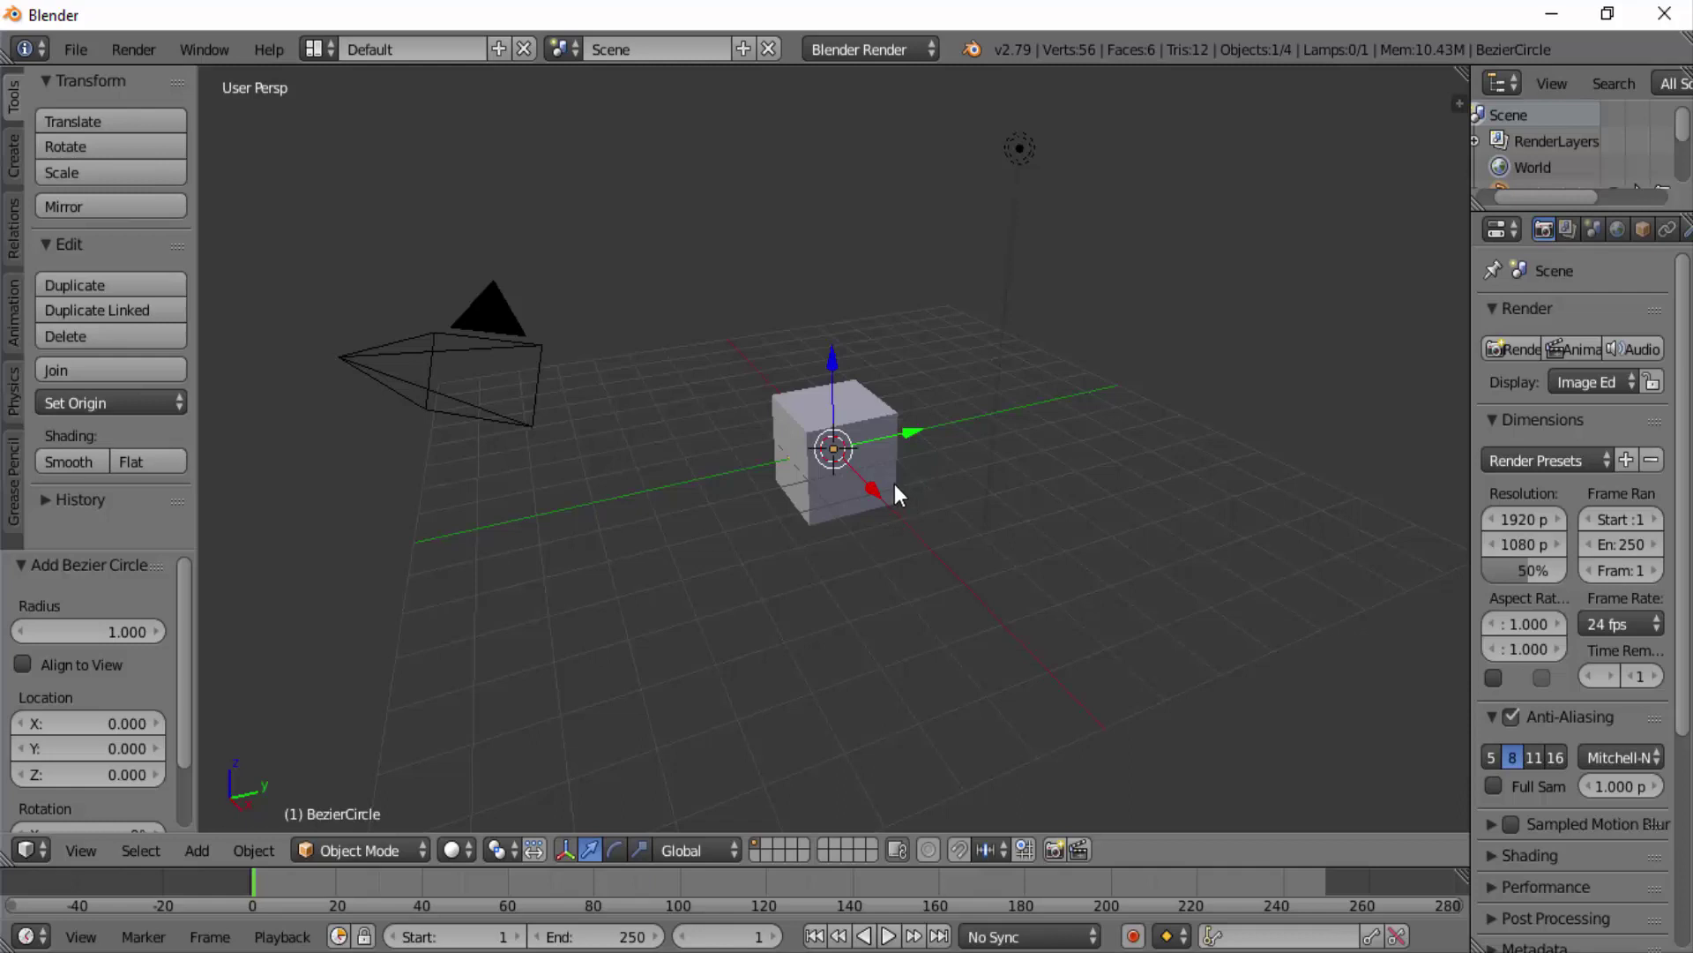
Scale the Bezier circle up uniformly to 1.348 so it rings the cube
middle_drag(897, 491, 836, 535)
key(s)
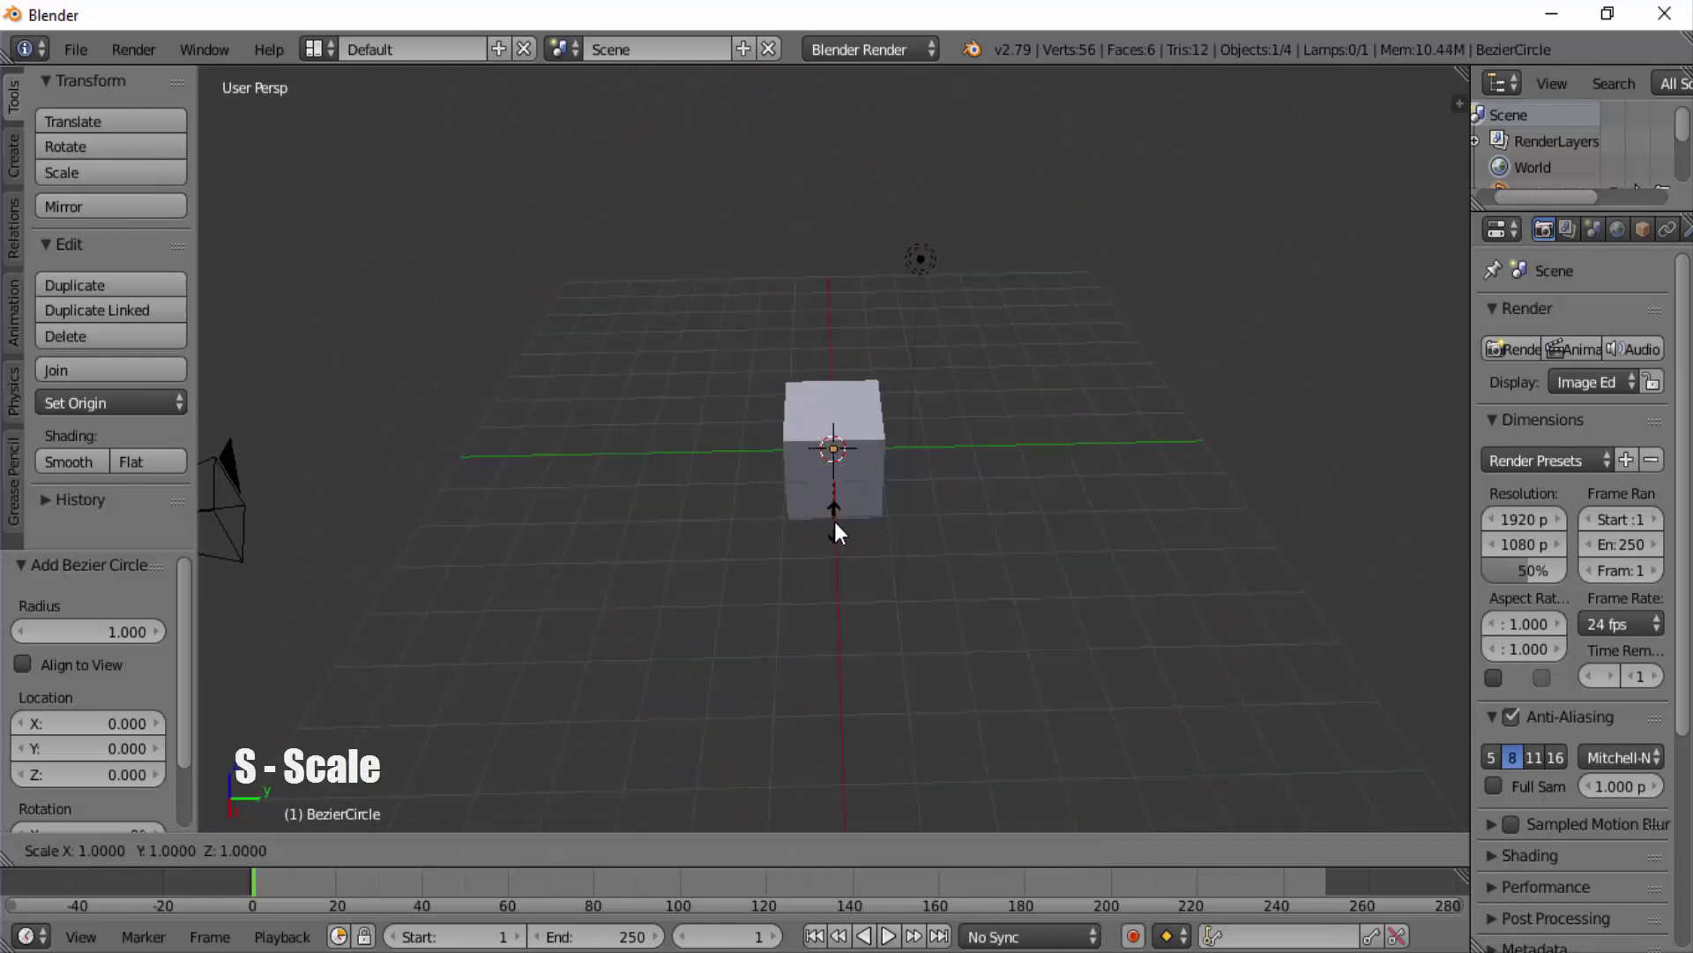
click(981, 732)
middle_drag(944, 662, 838, 573)
key(s)
click(953, 622)
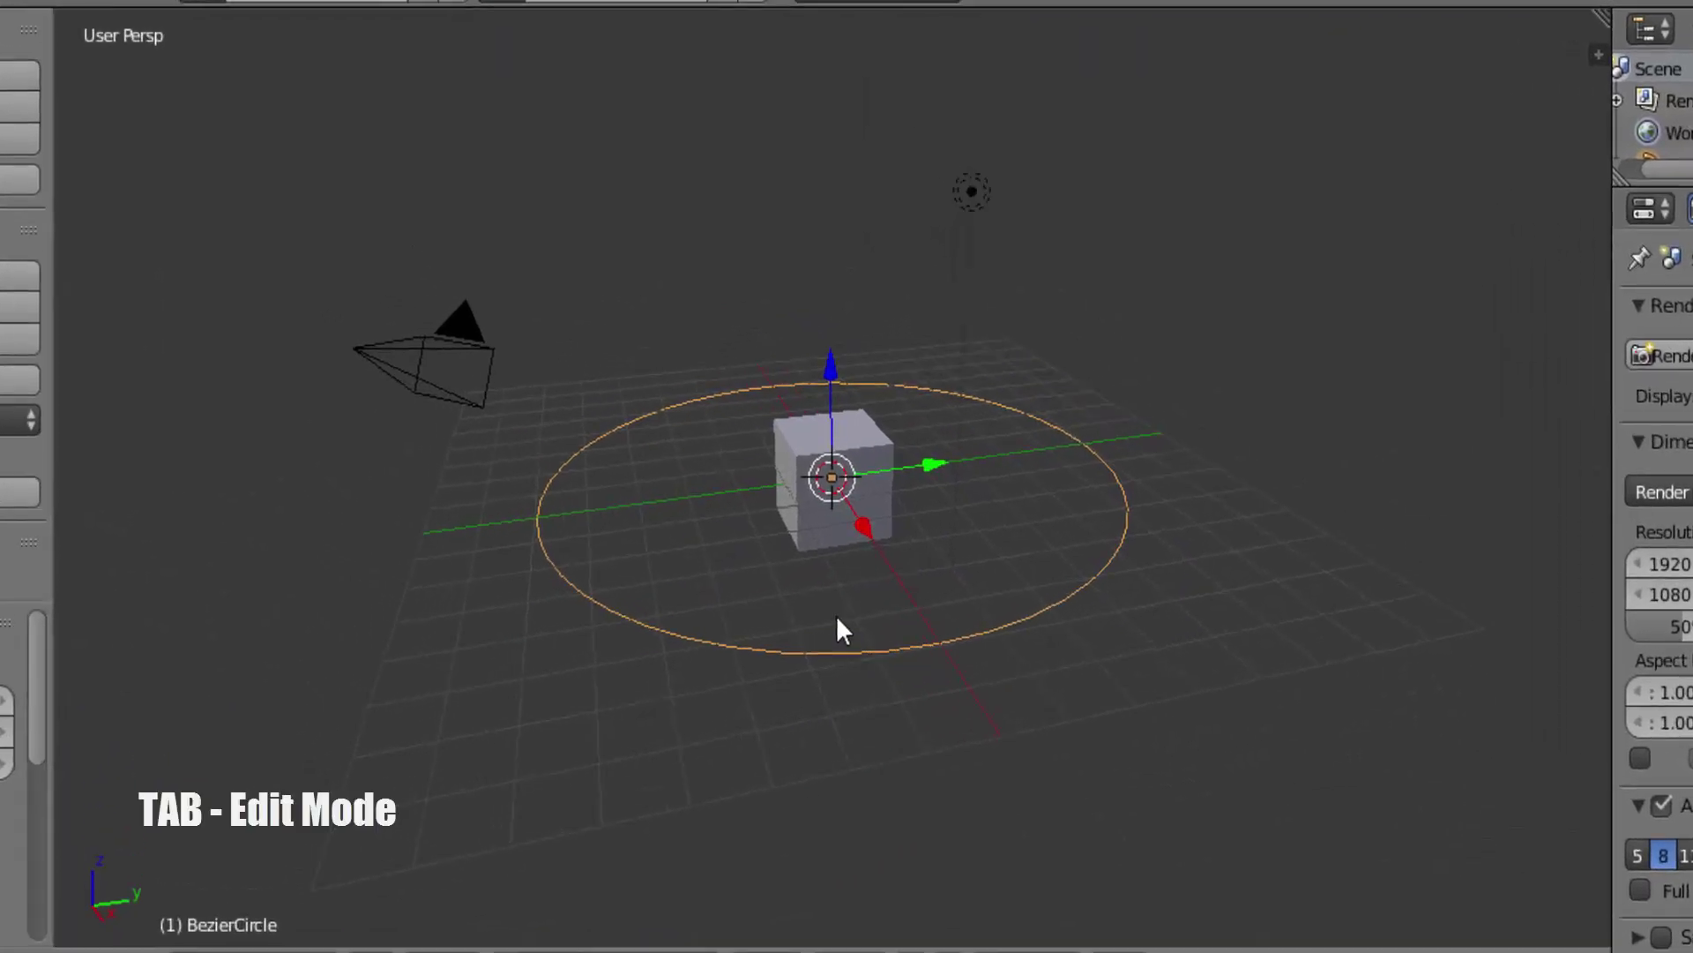
In Edit Mode, snap the 3D cursor to the circle's leftmost control point
key(Tab)
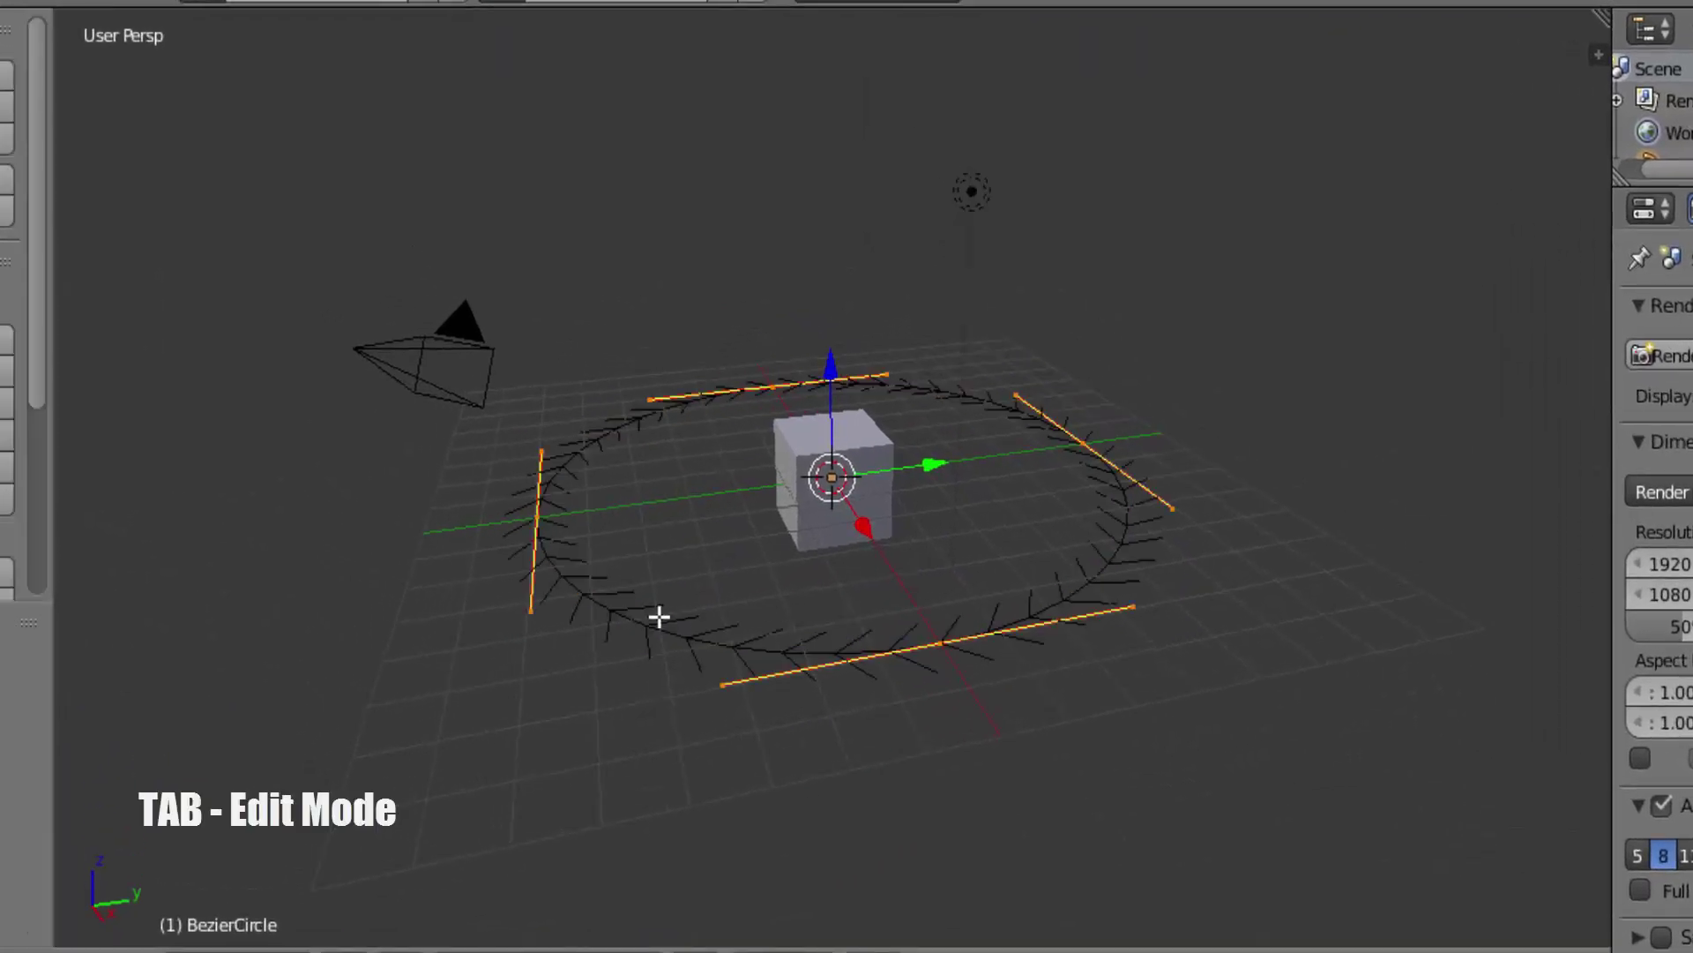
scroll(435, 612, up, 2)
scroll(431, 635, up, 2)
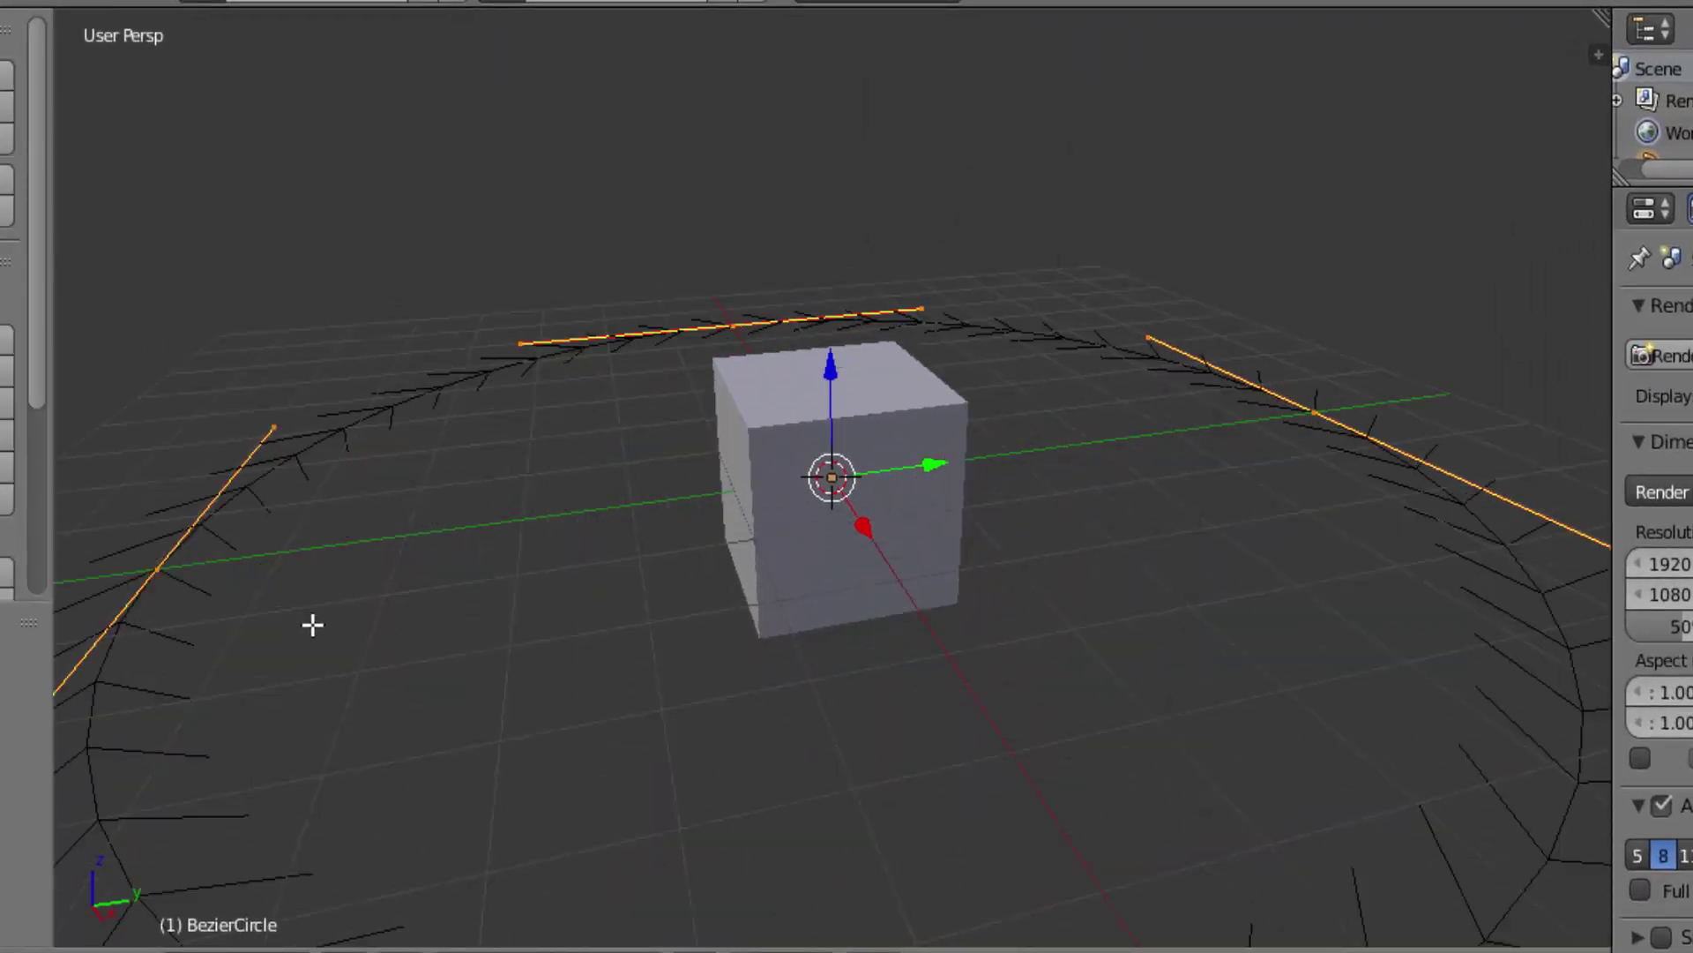
scroll(314, 624, down, 1)
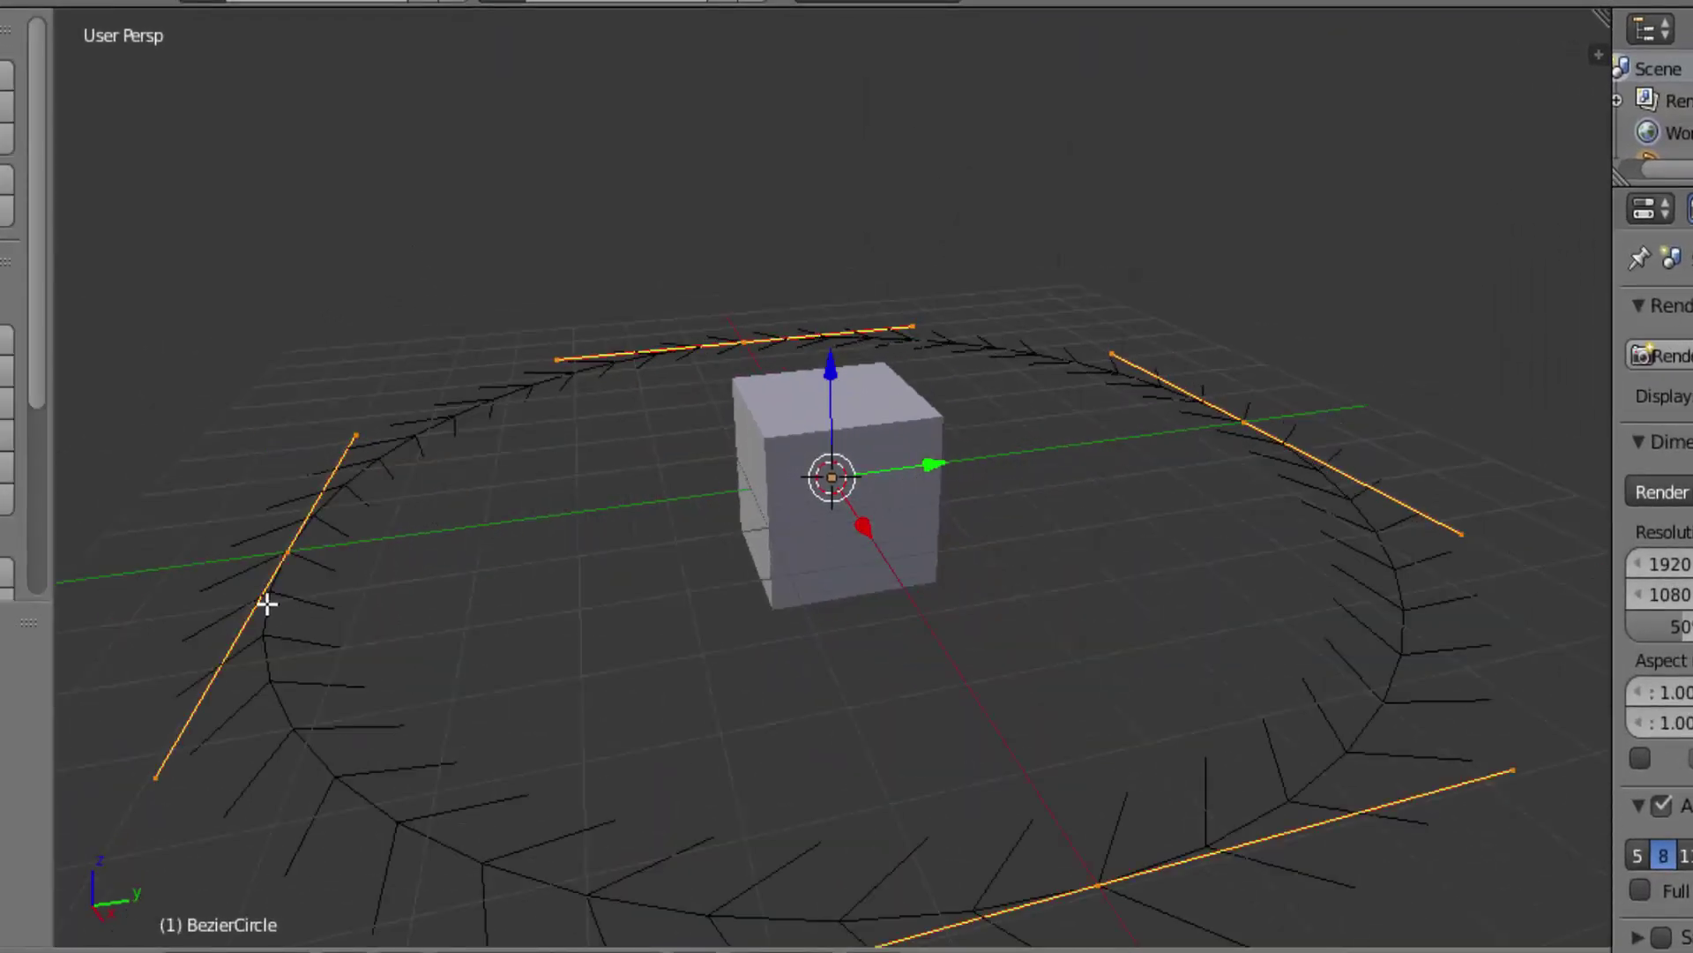
right_click(287, 552)
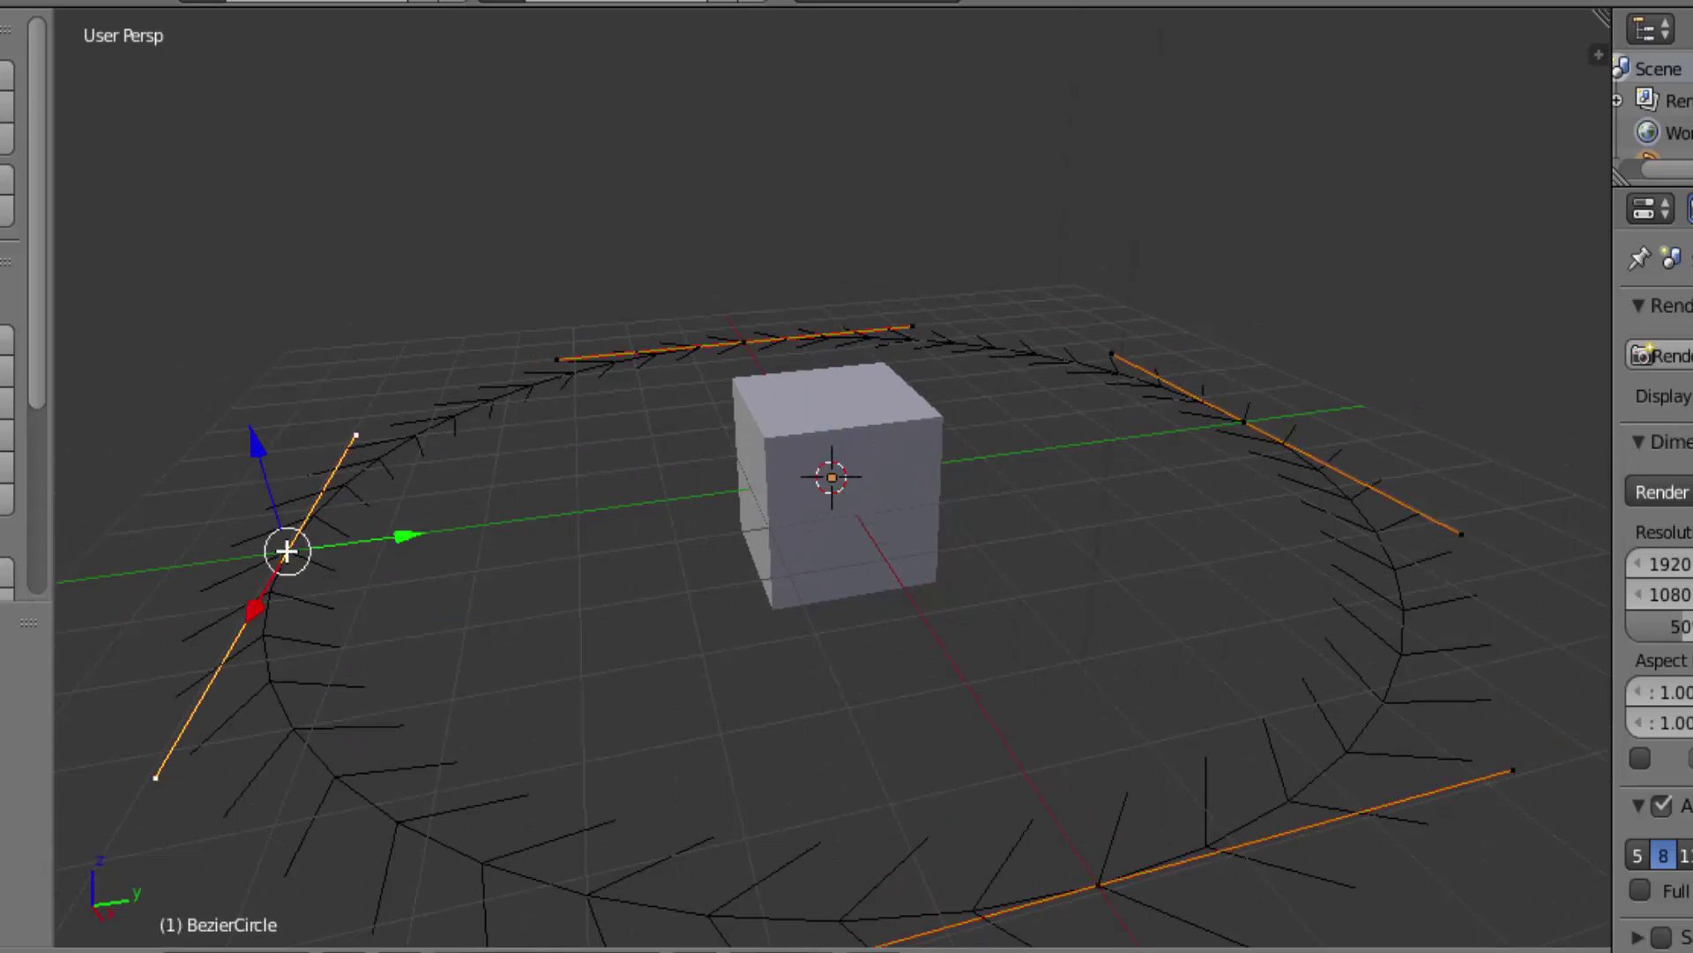
scroll(286, 550, down, 2)
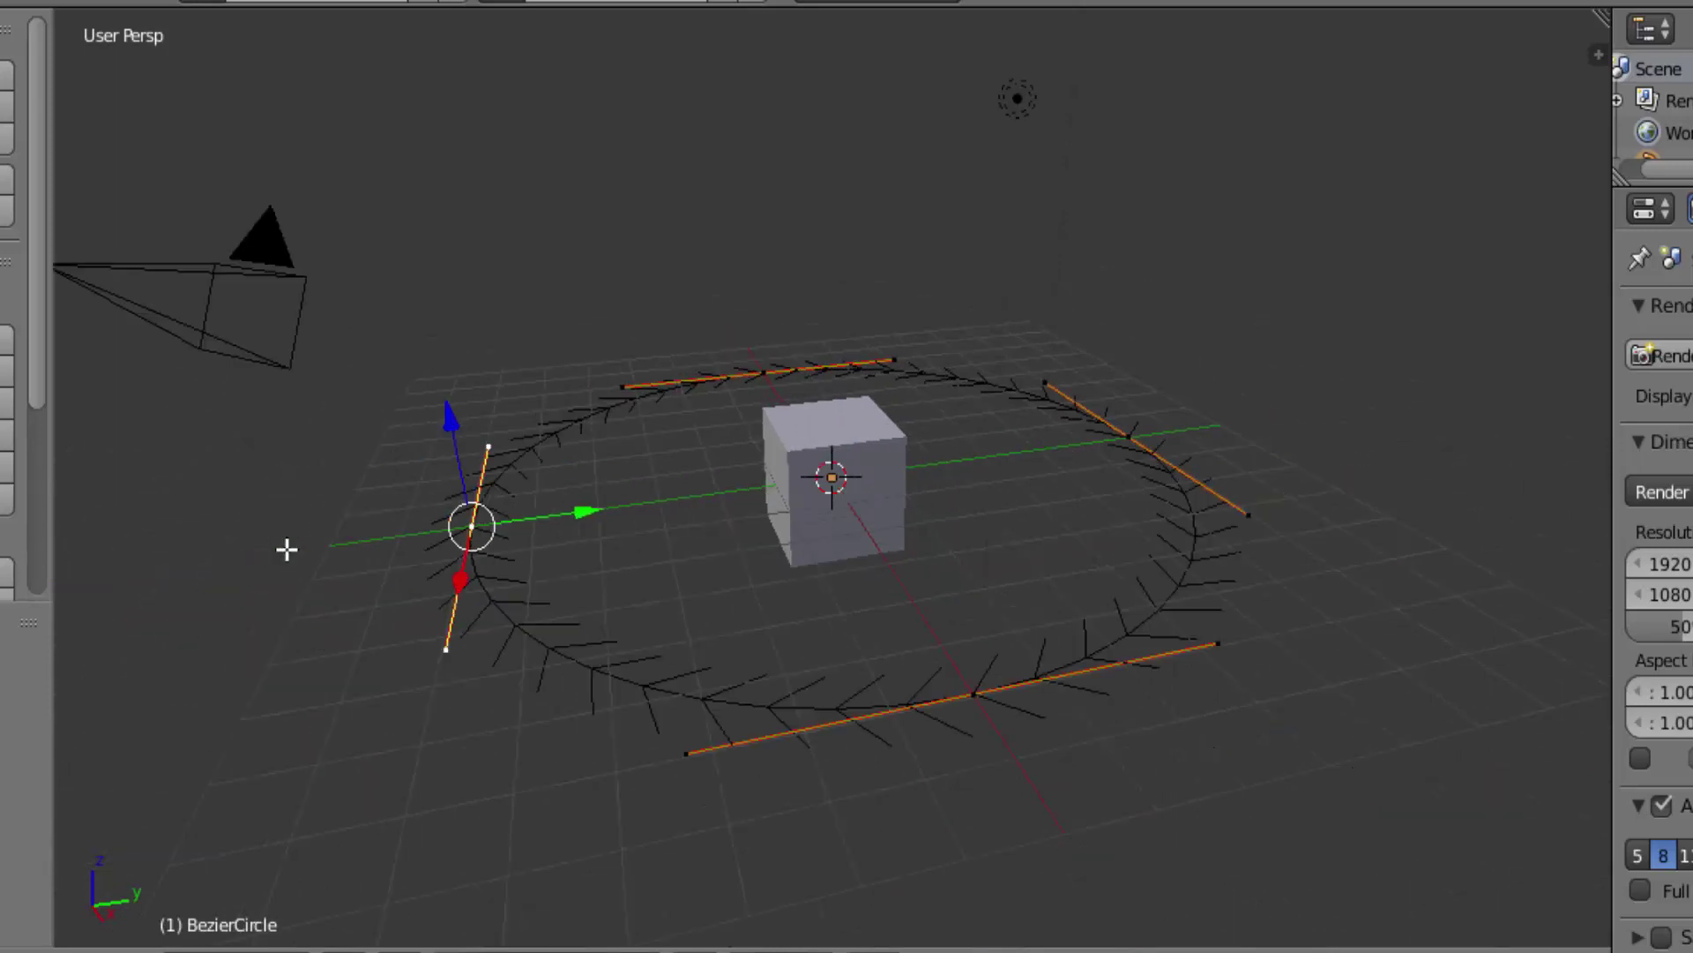
key(shift+s)
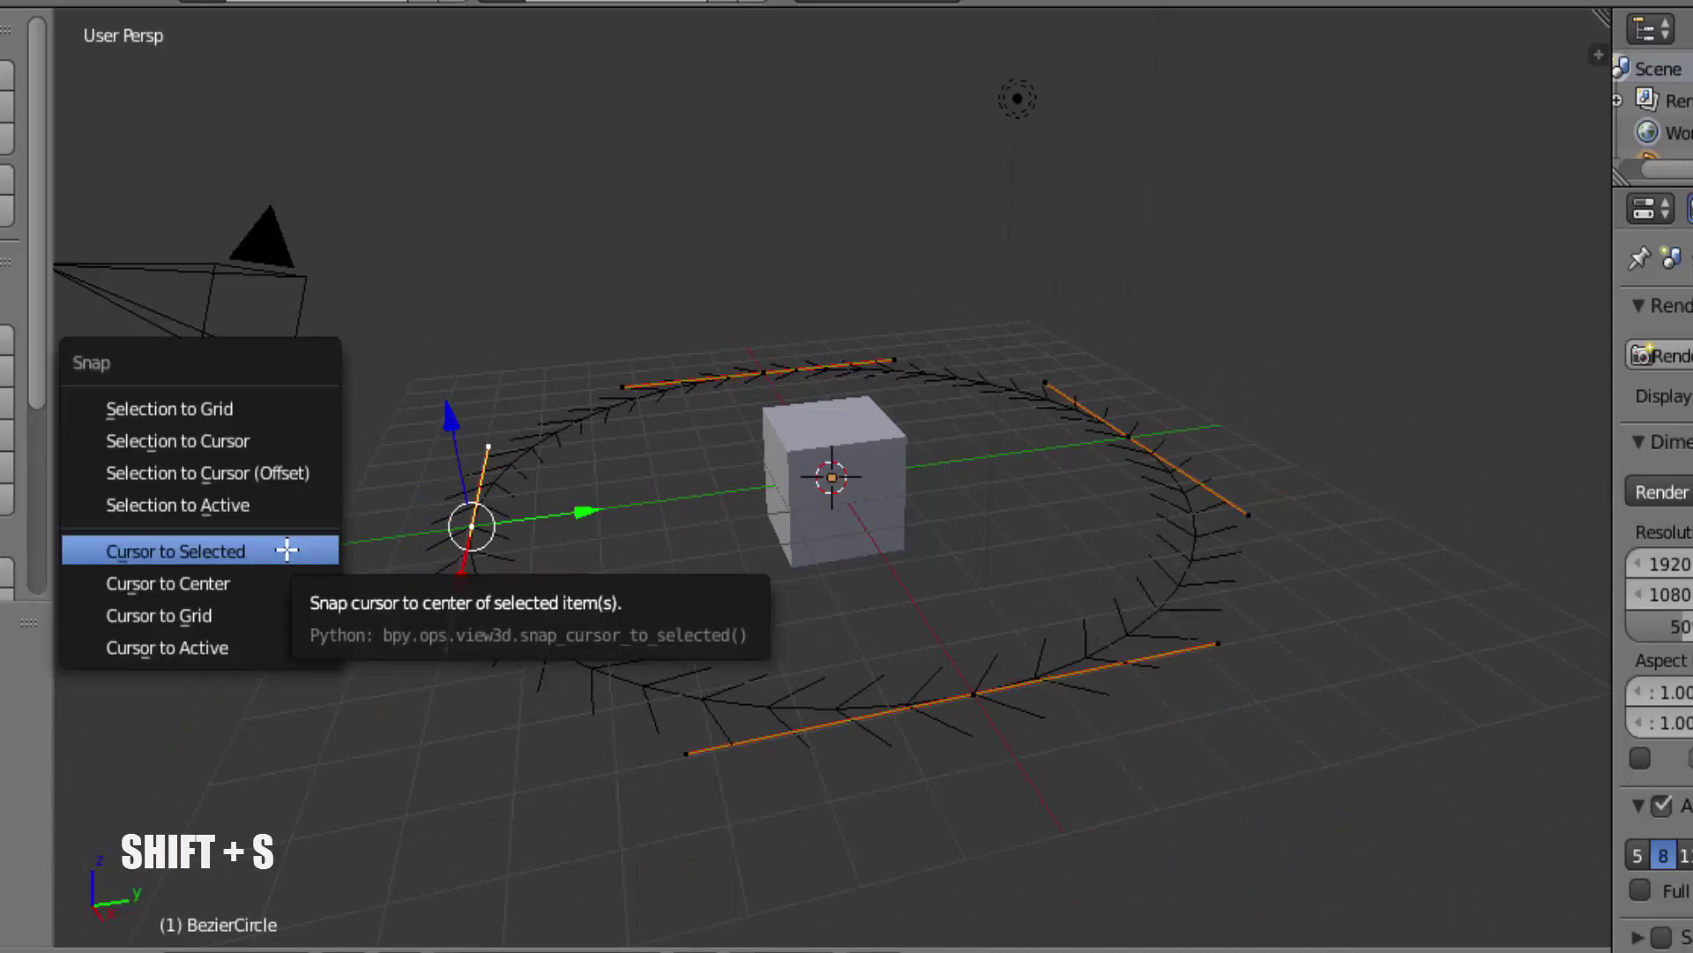
click(290, 550)
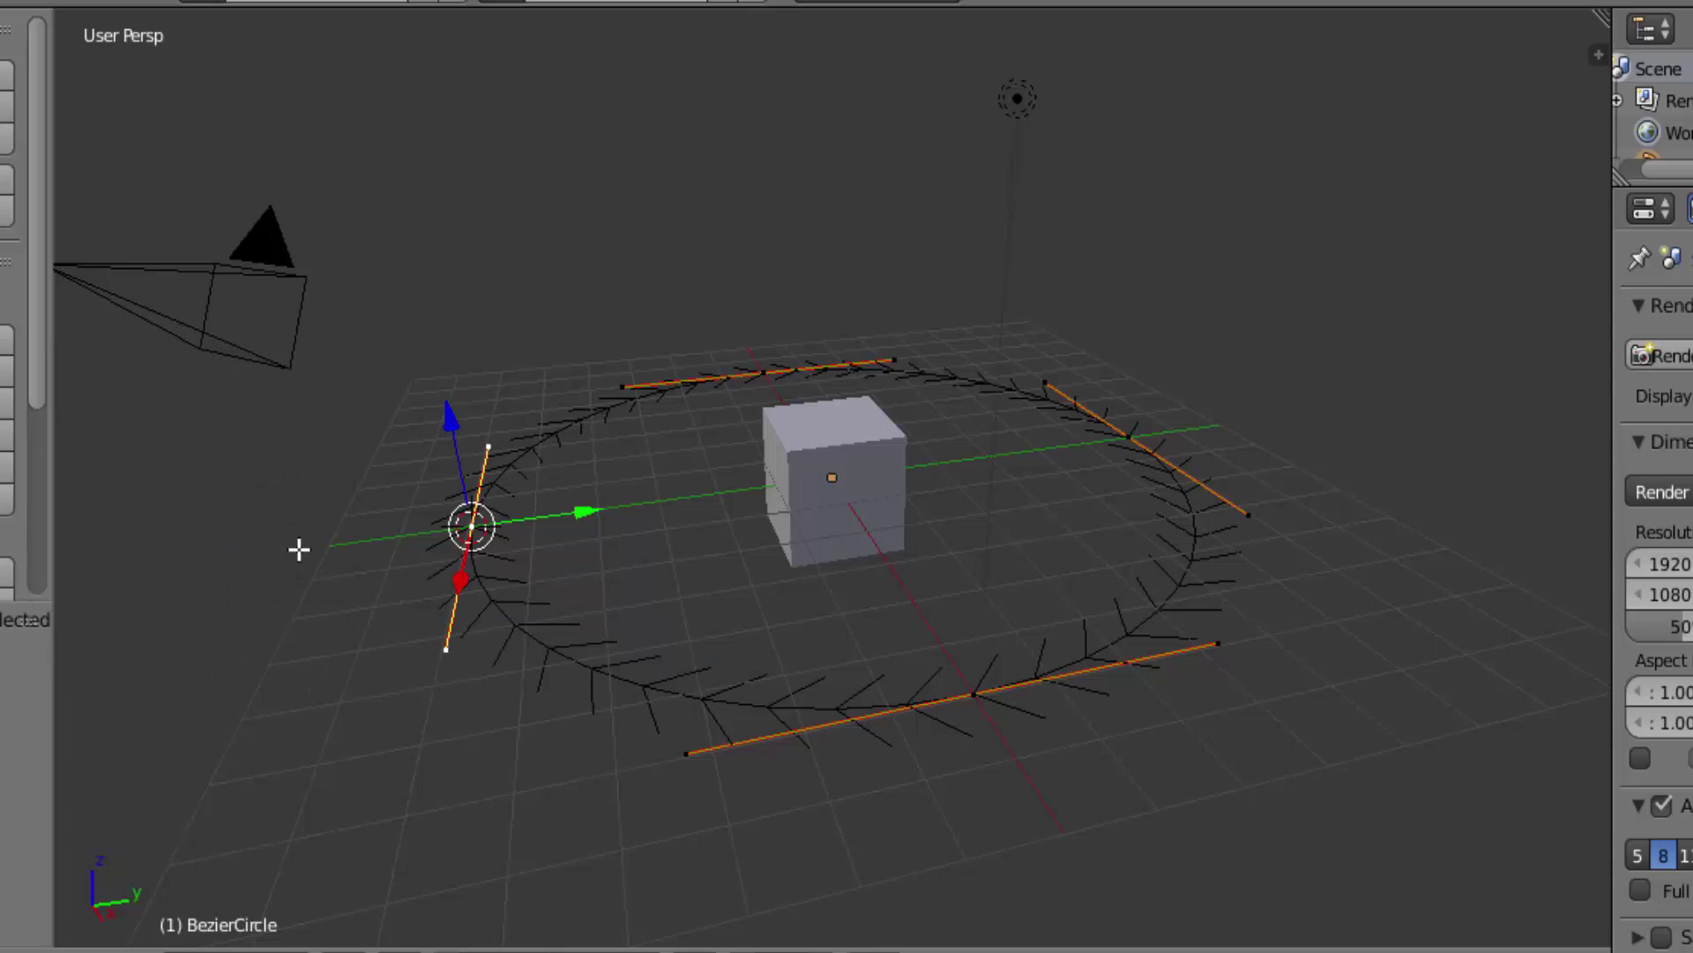
scroll(461, 529, down, 2)
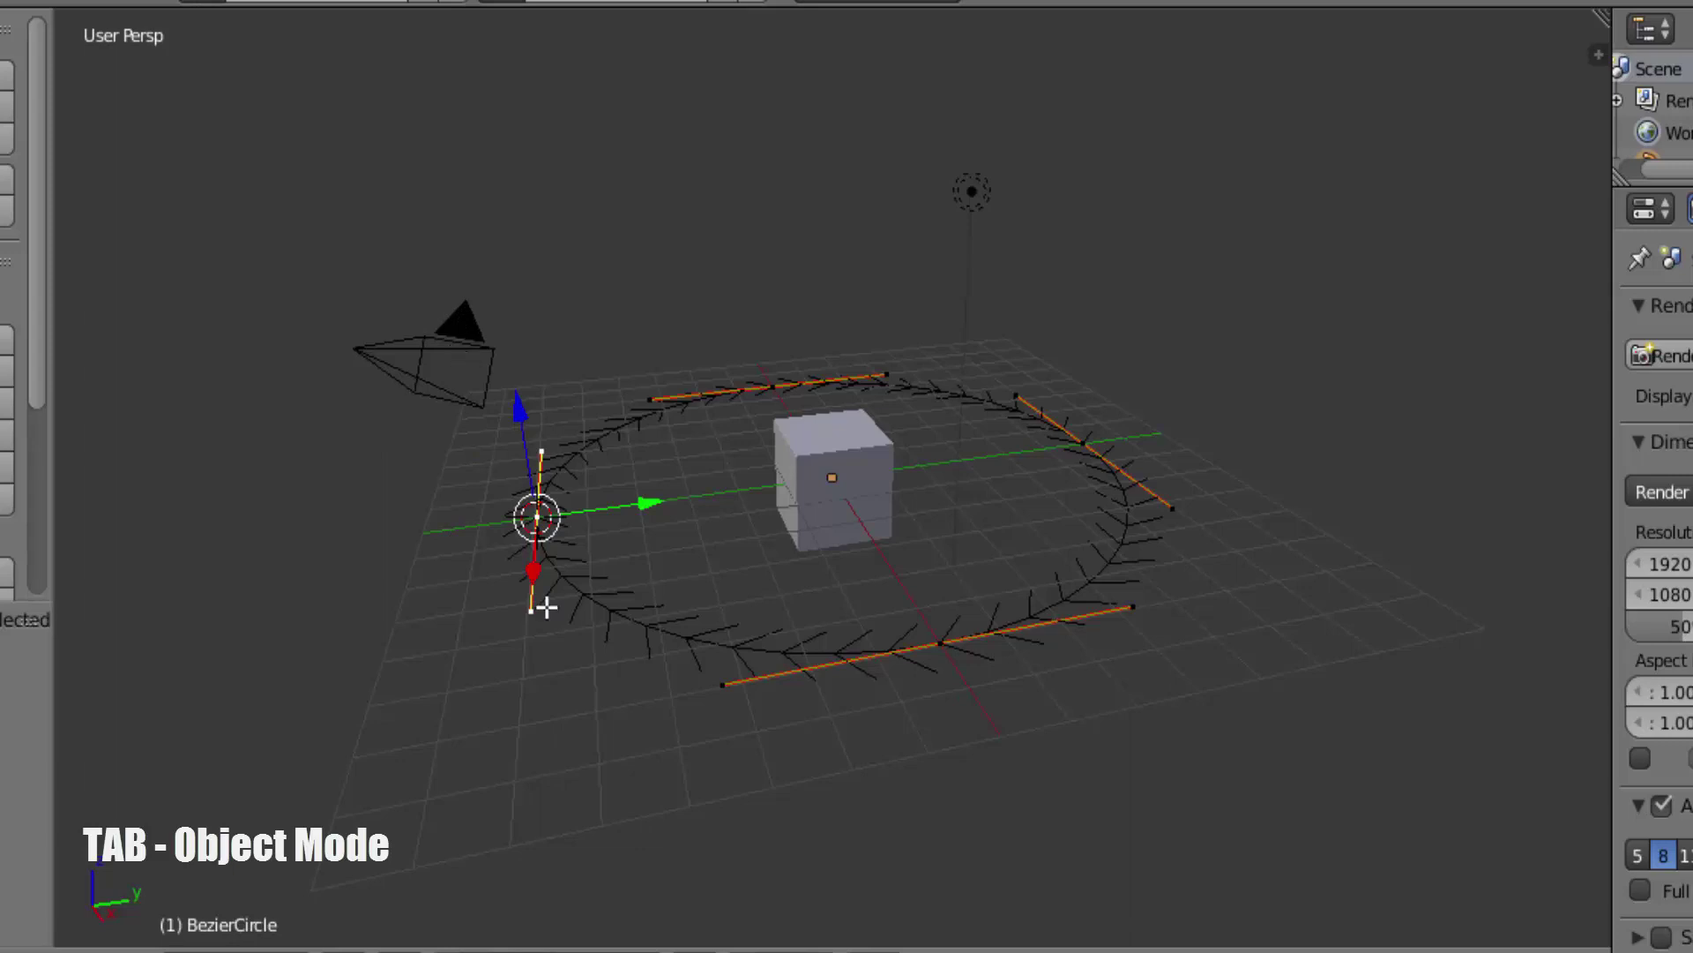
Back in Object Mode, parent the camera to the Bezier circle with Follow Path
key(Tab)
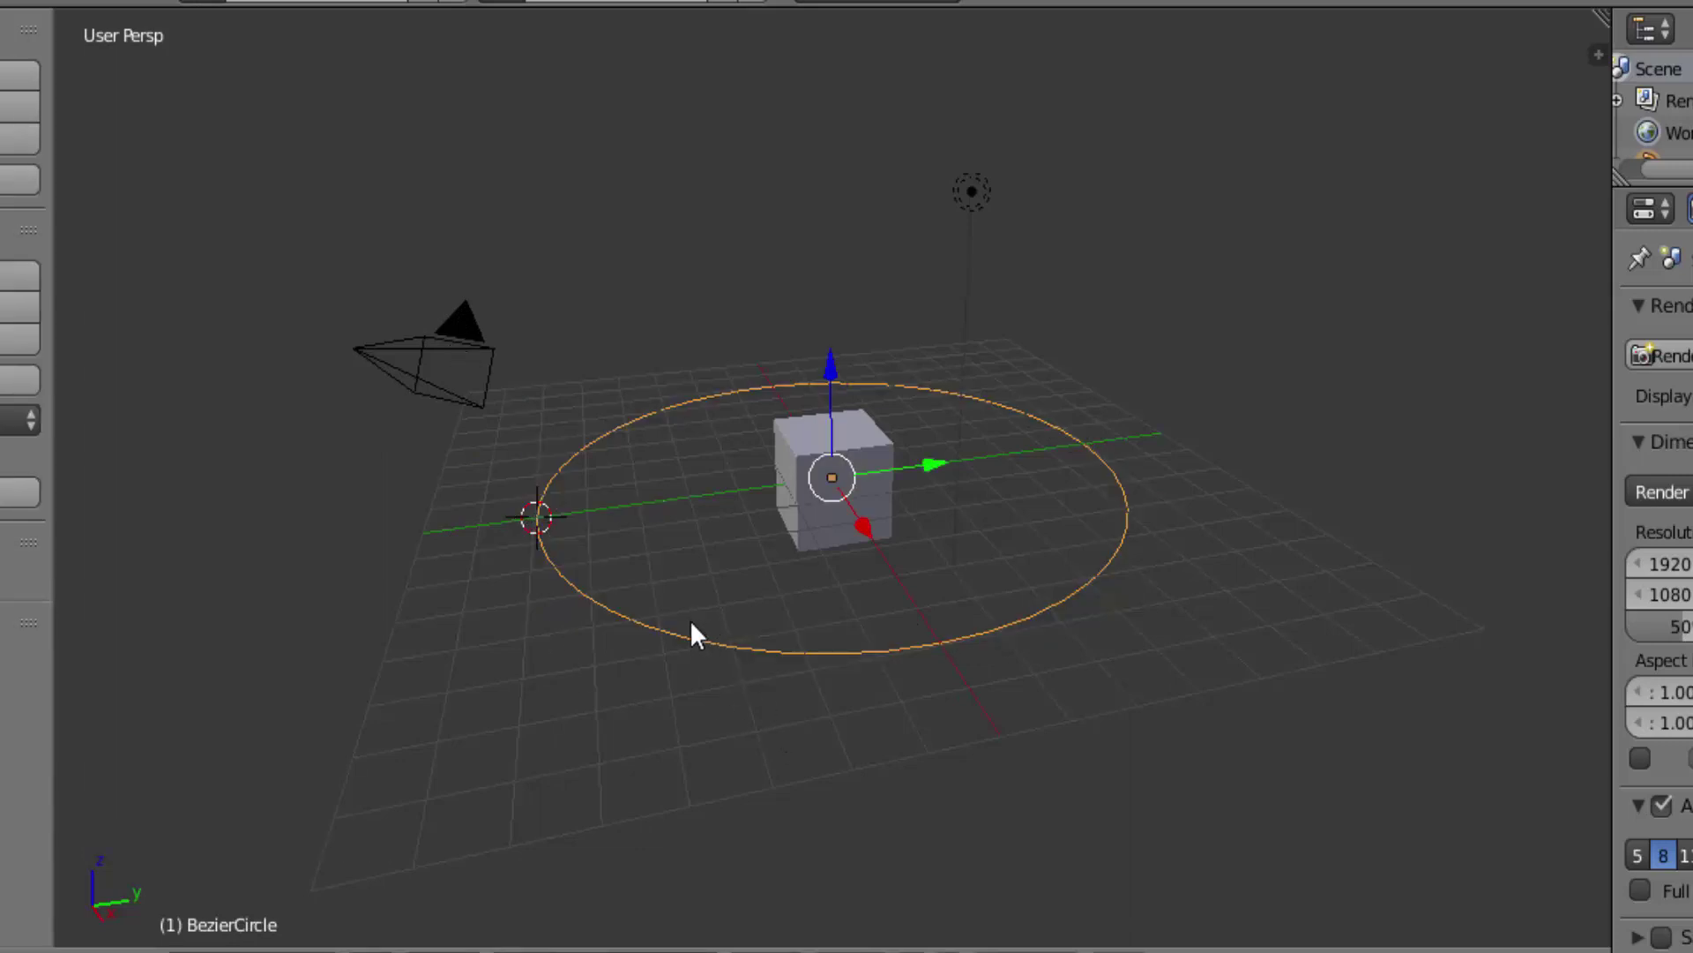
right_click(466, 331)
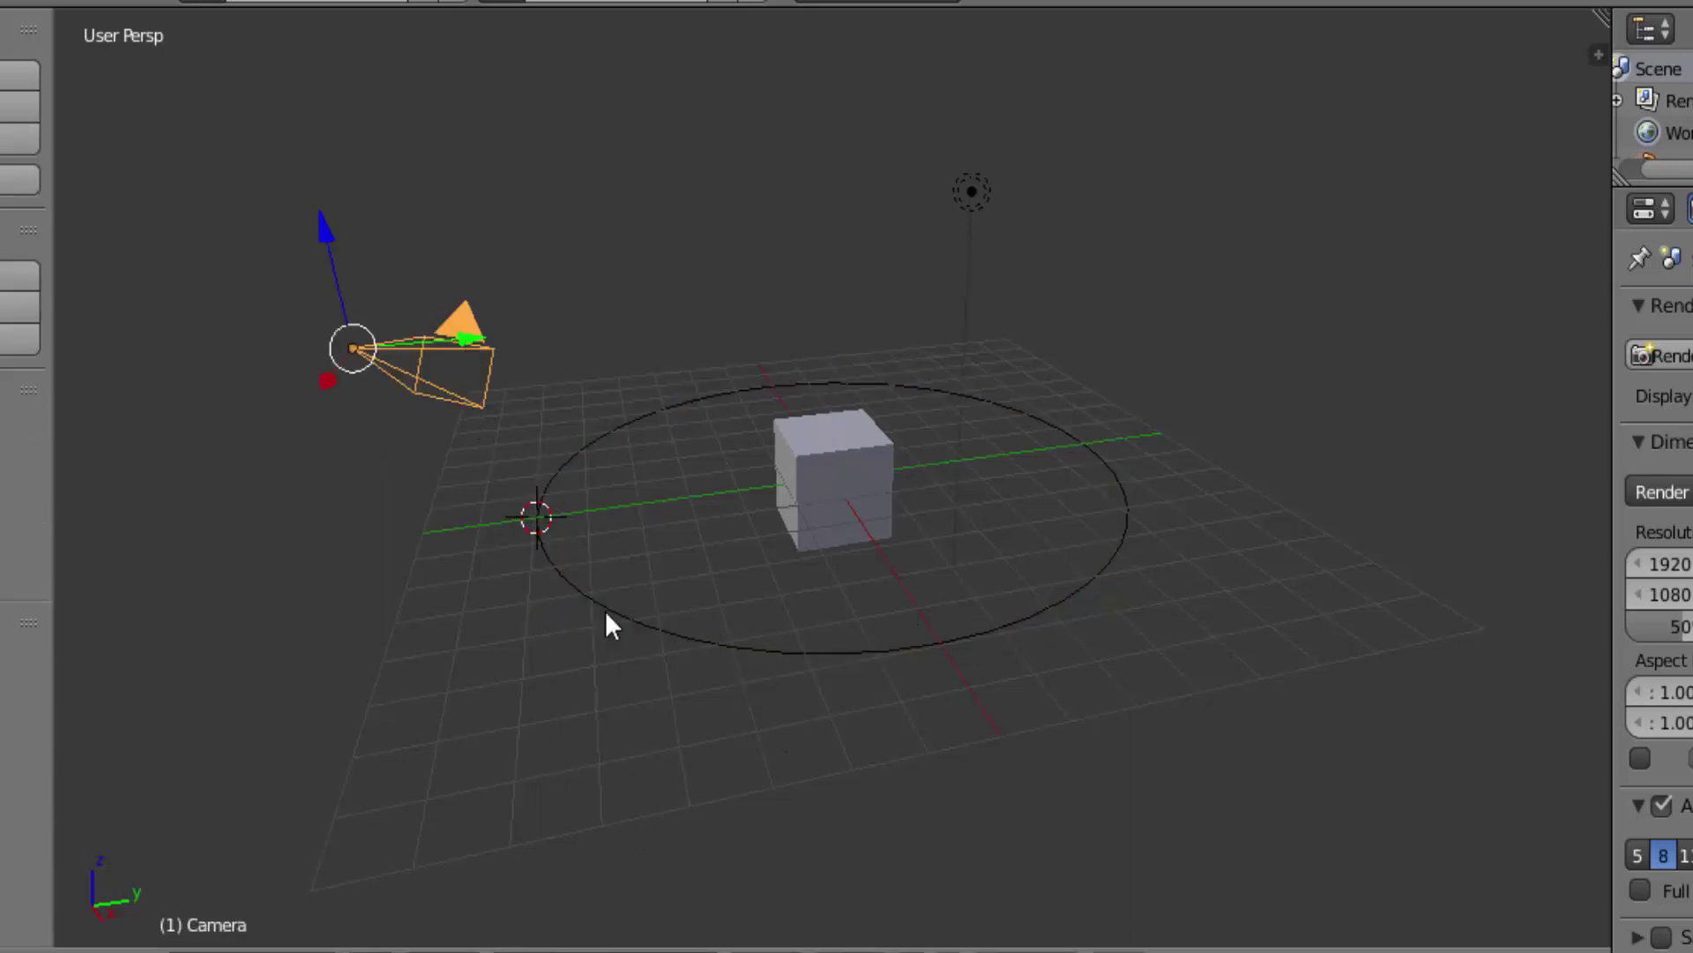
shift+right_click(606, 607)
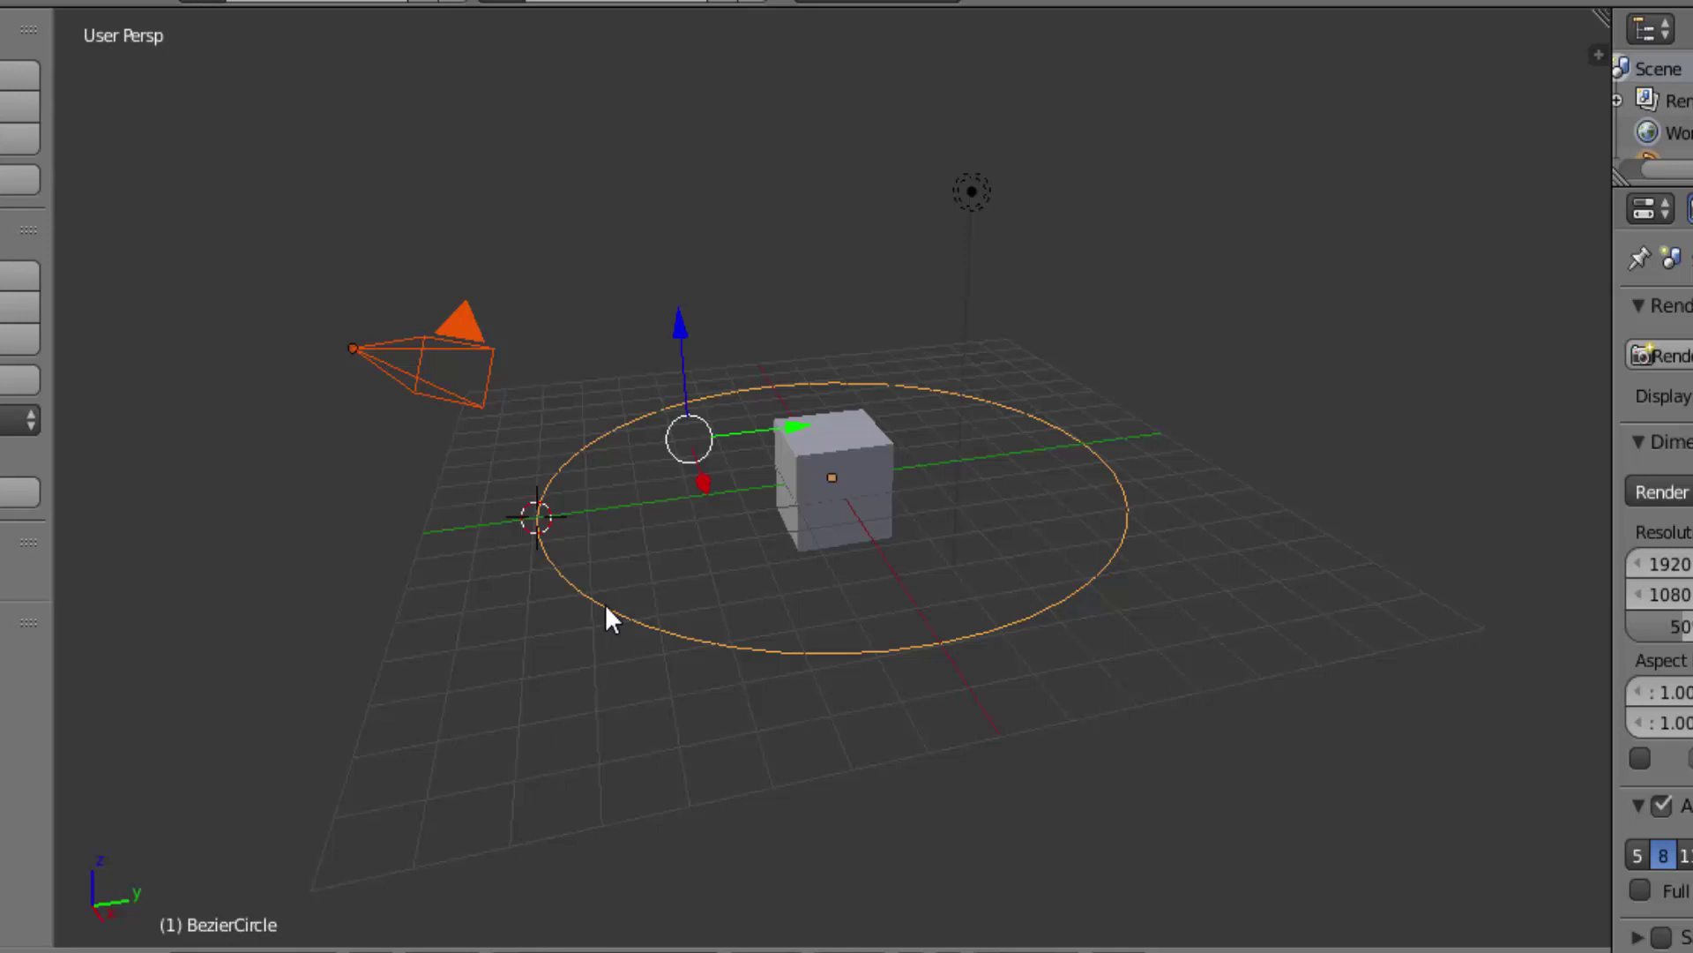
key(ctrl+p)
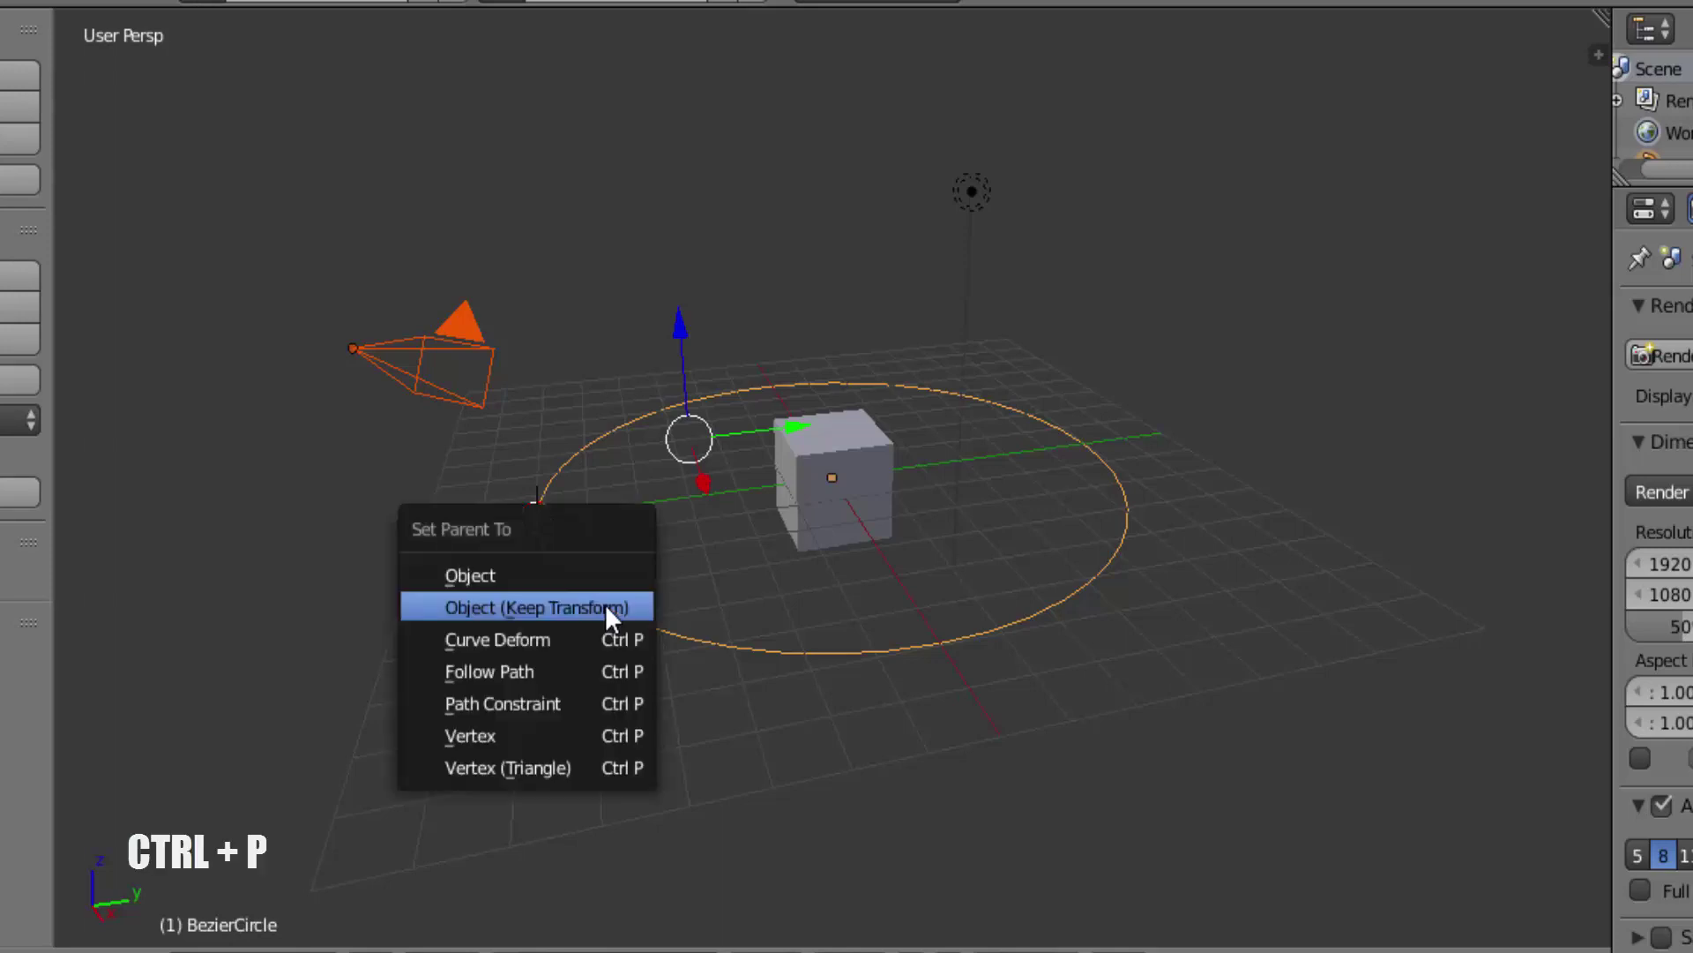
click(547, 672)
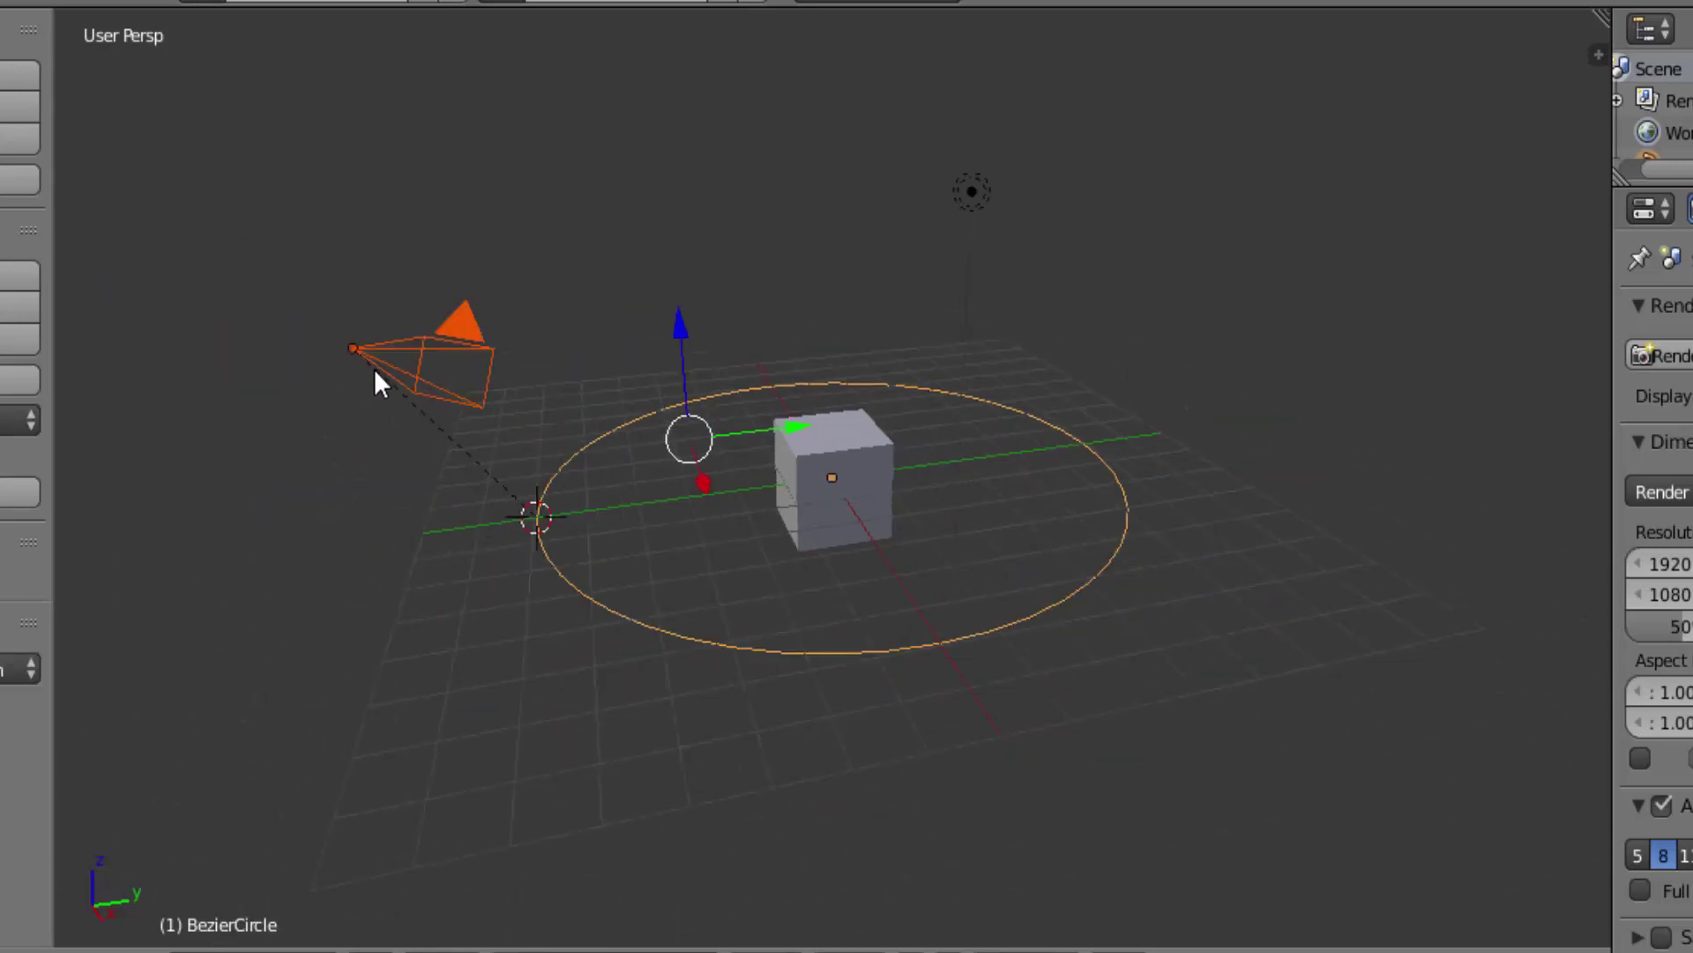
Snap the camera to the 3D cursor on the circle's left control point
right_click(473, 331)
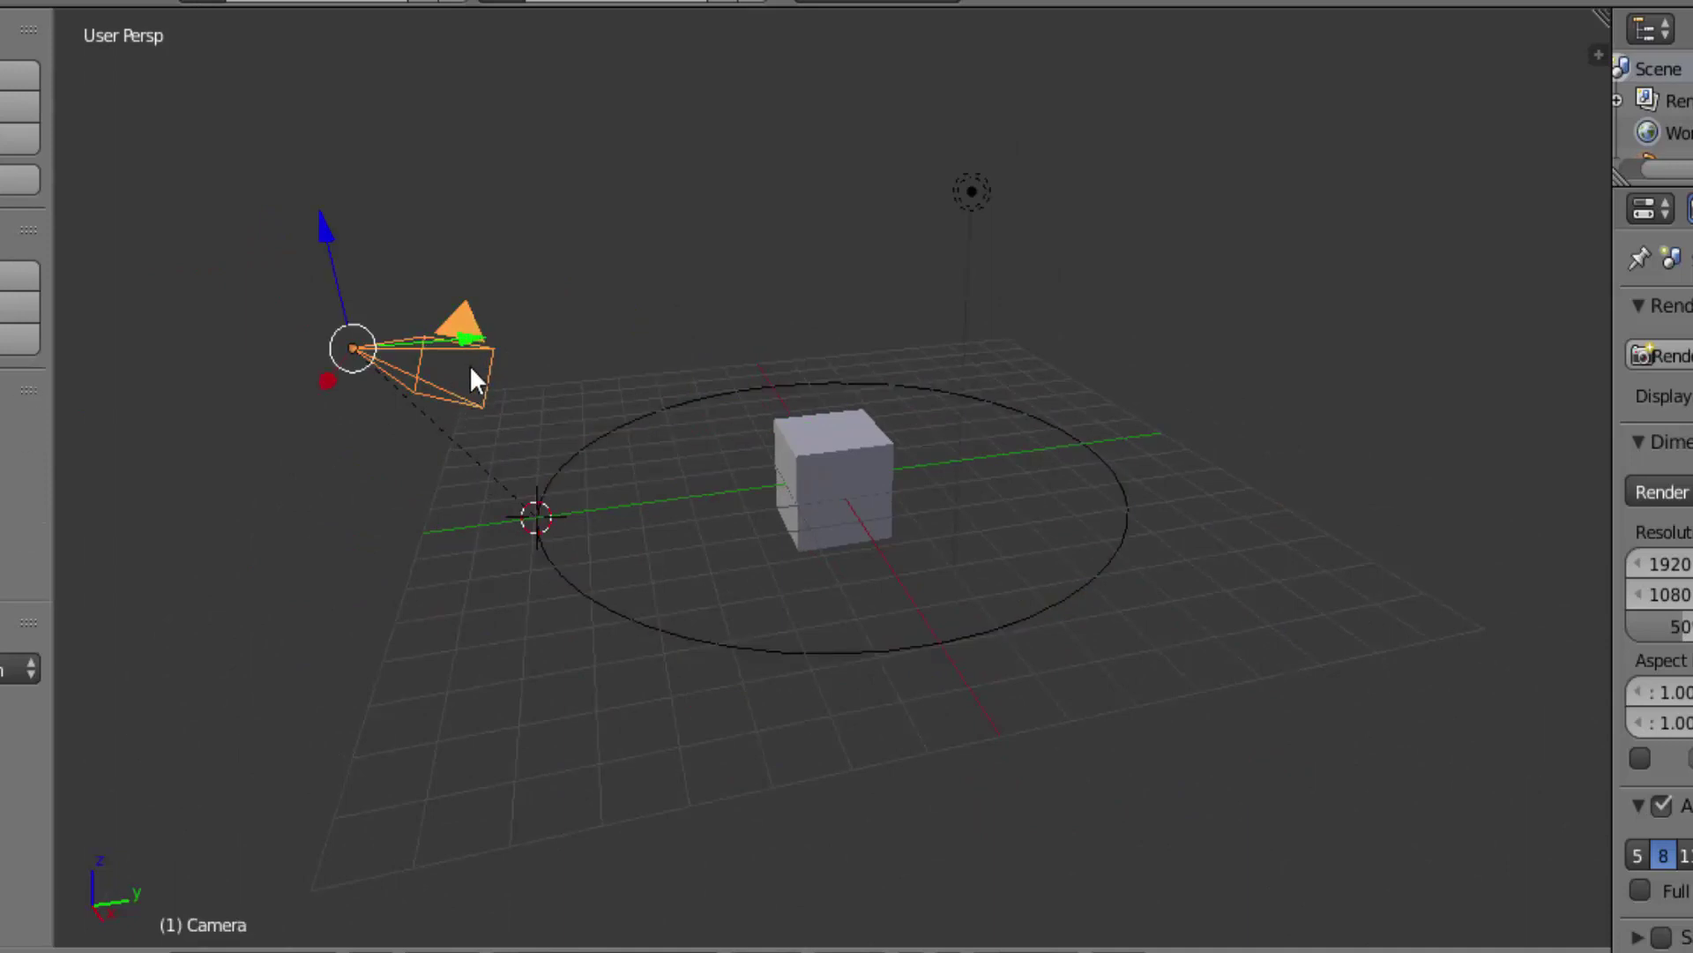
key(shift+s)
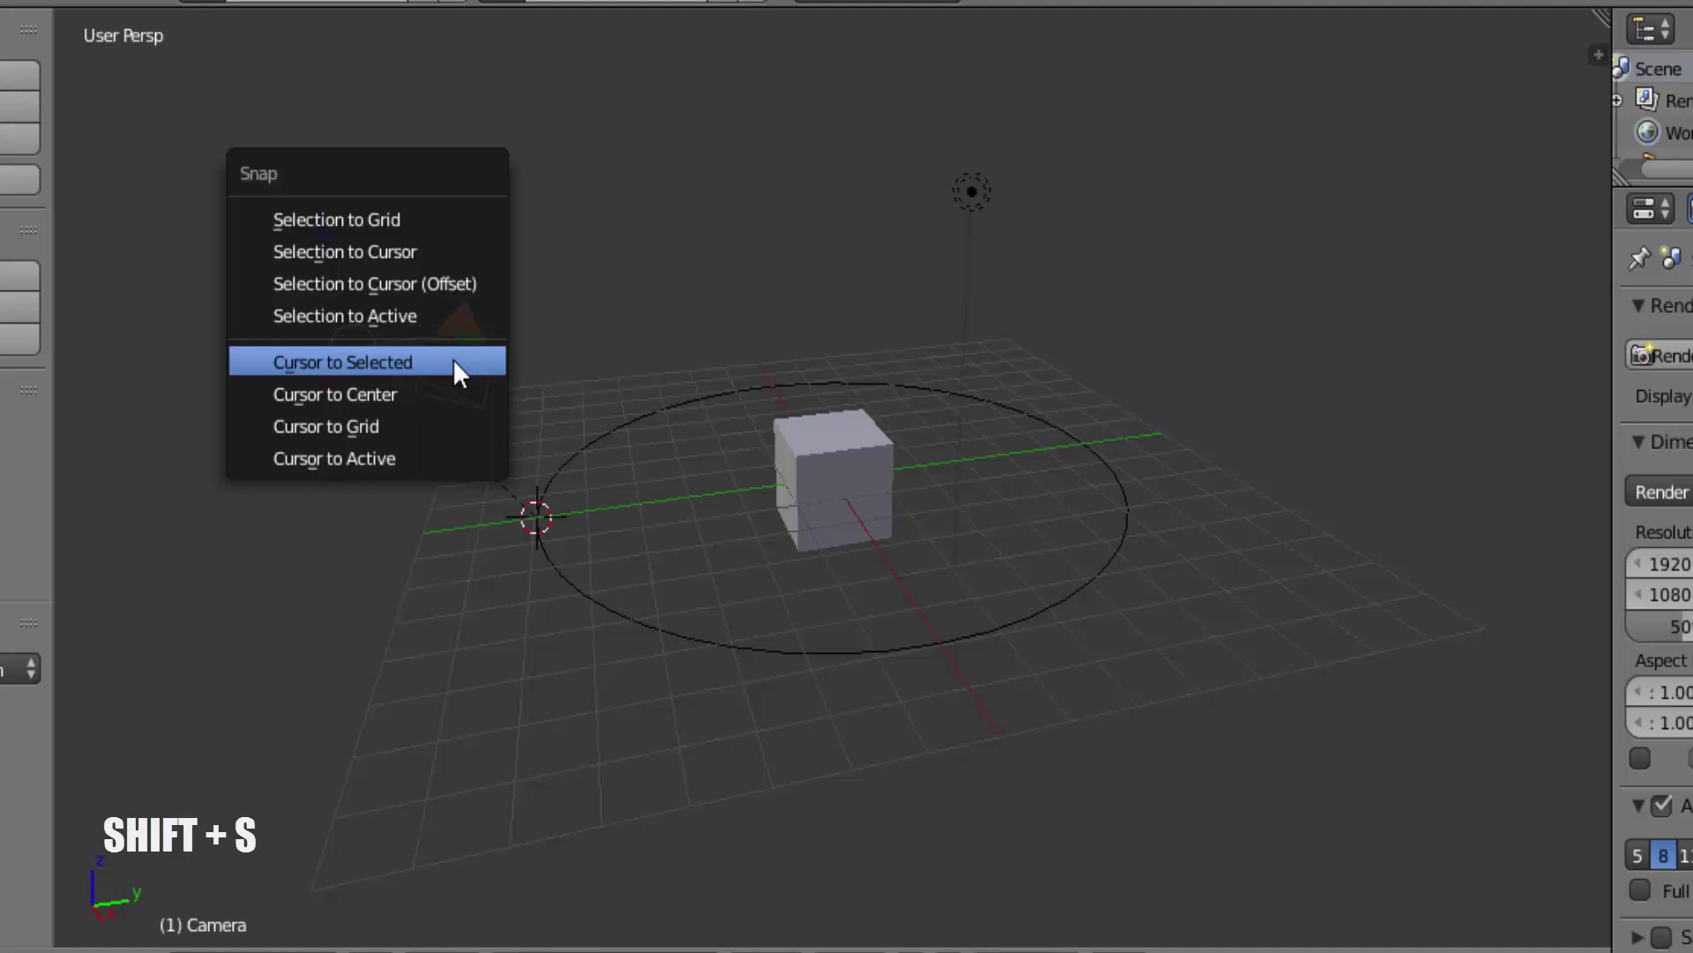
click(373, 254)
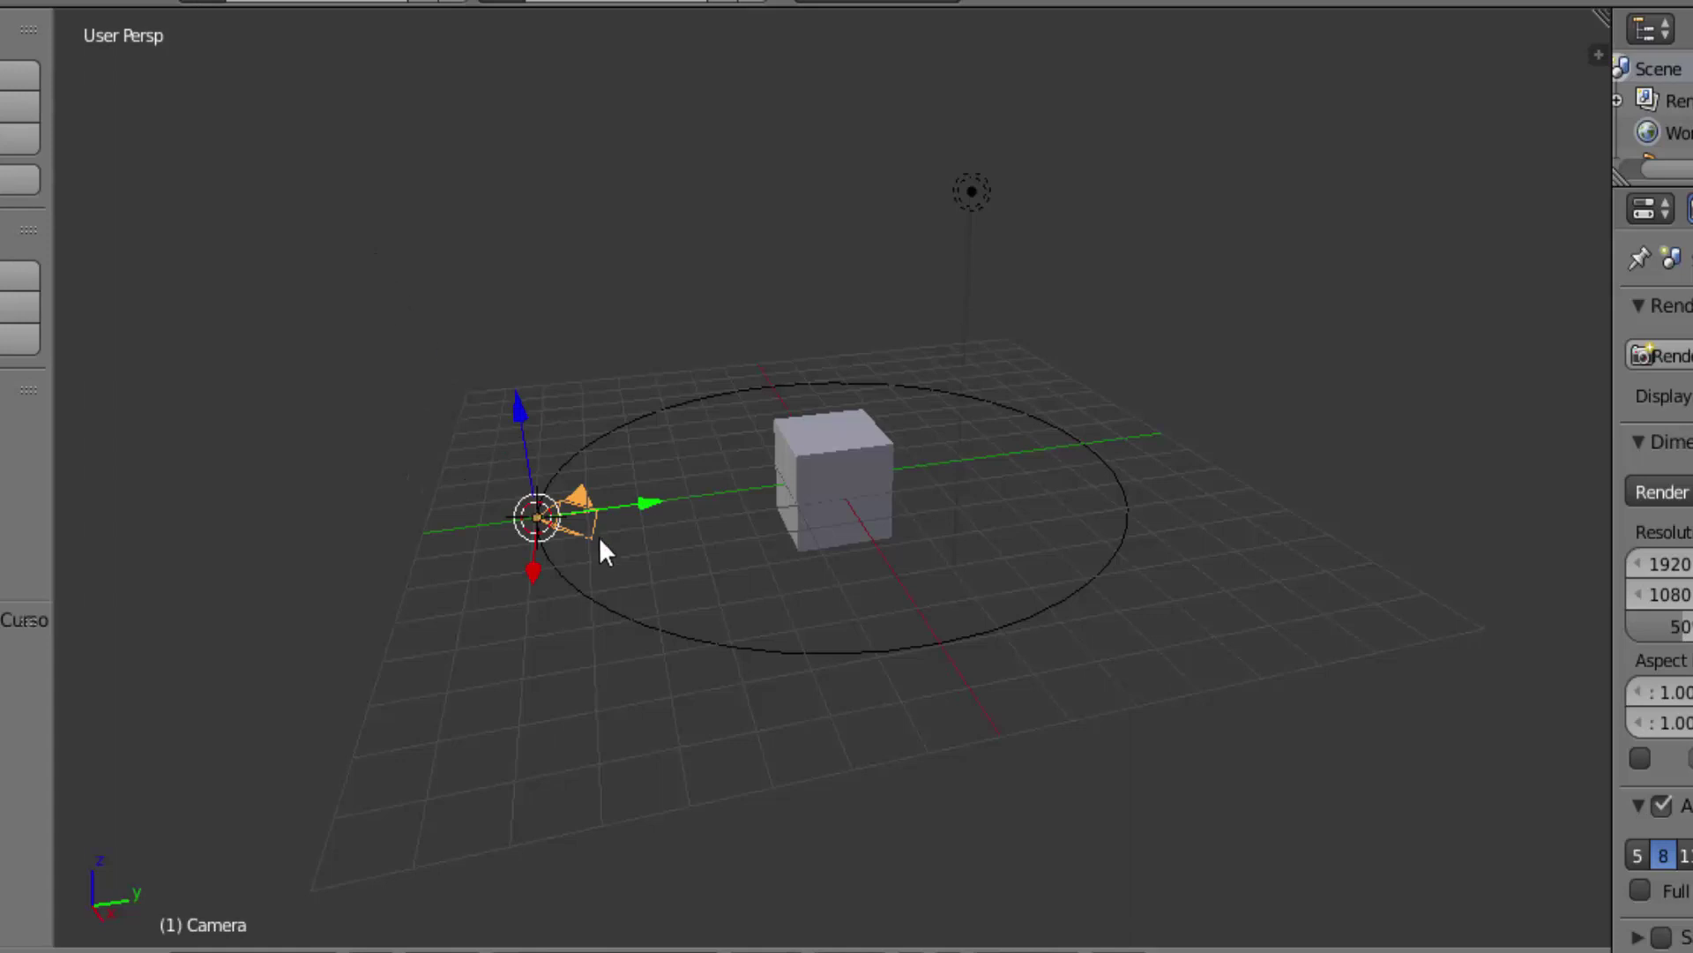
middle_drag(600, 541, 827, 569)
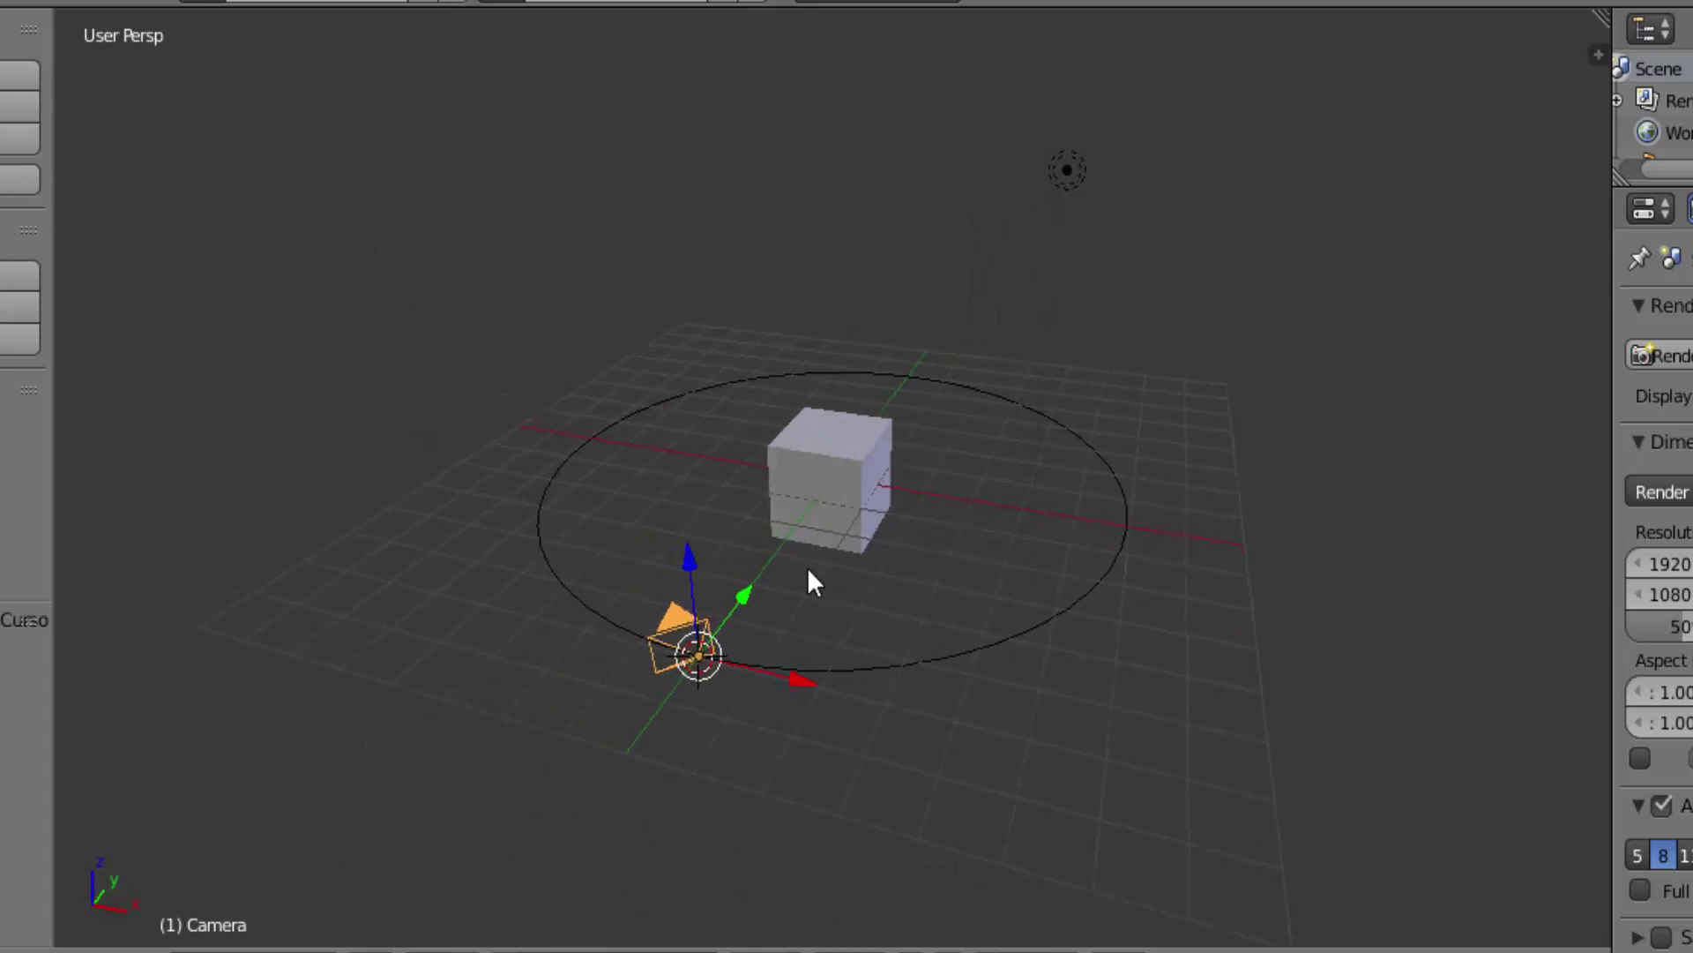
Play the camera path animation and stop it at frame 106
key(alt+a)
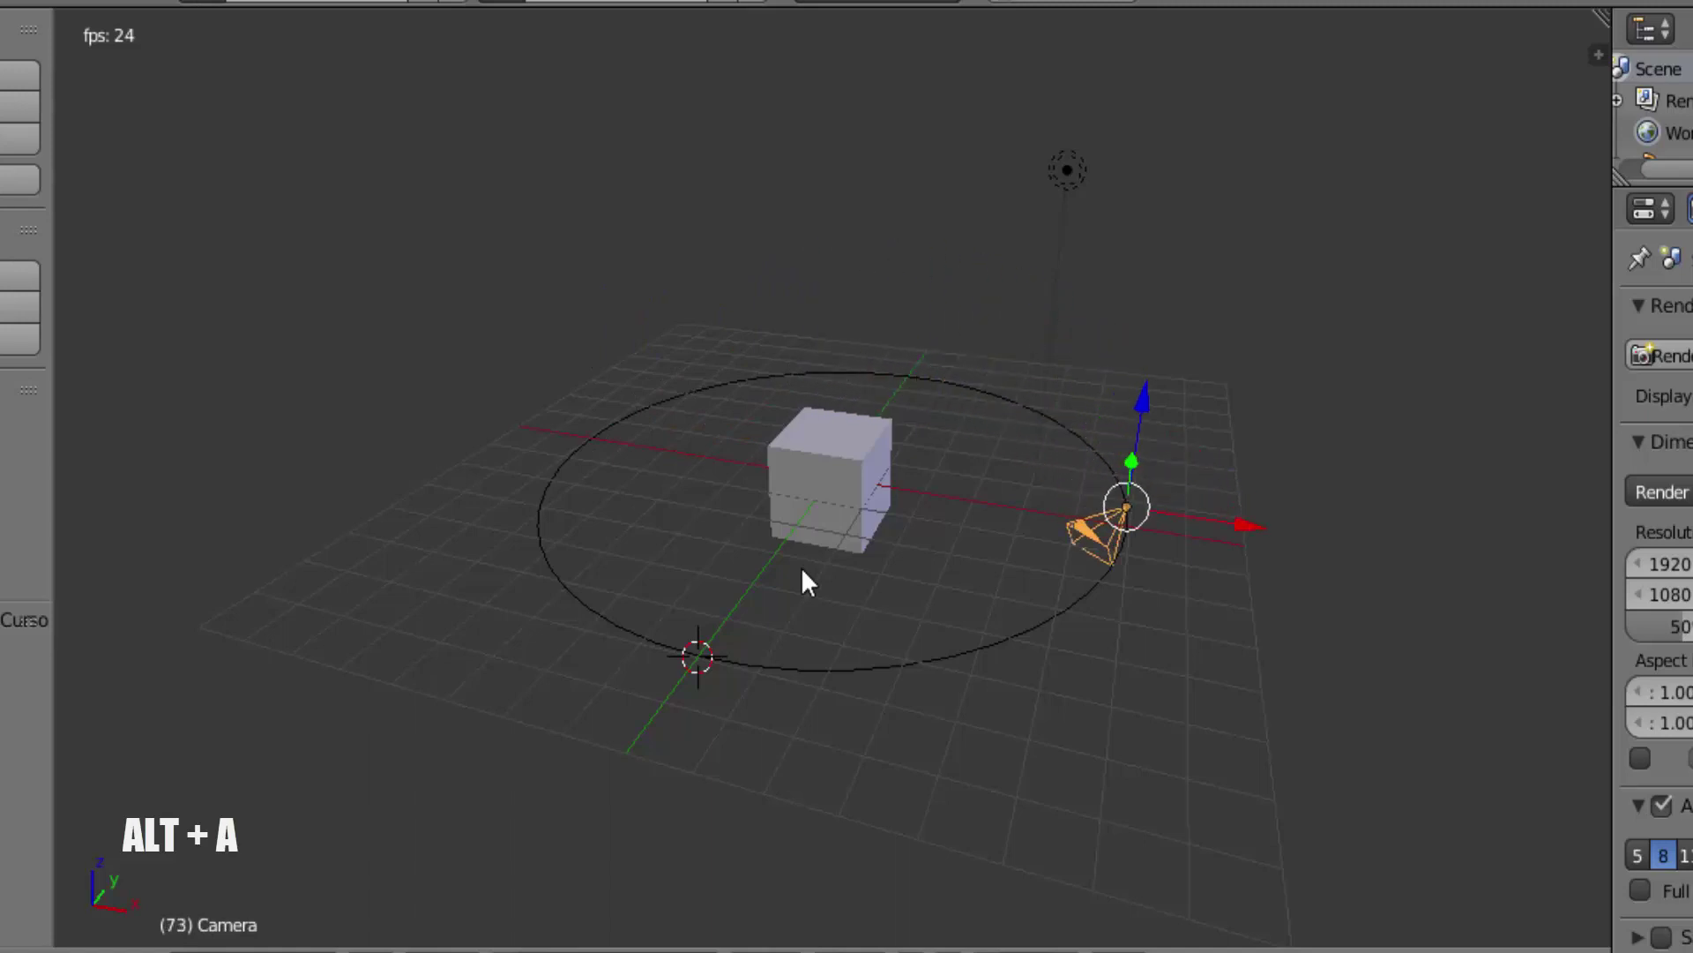
key(alt+a)
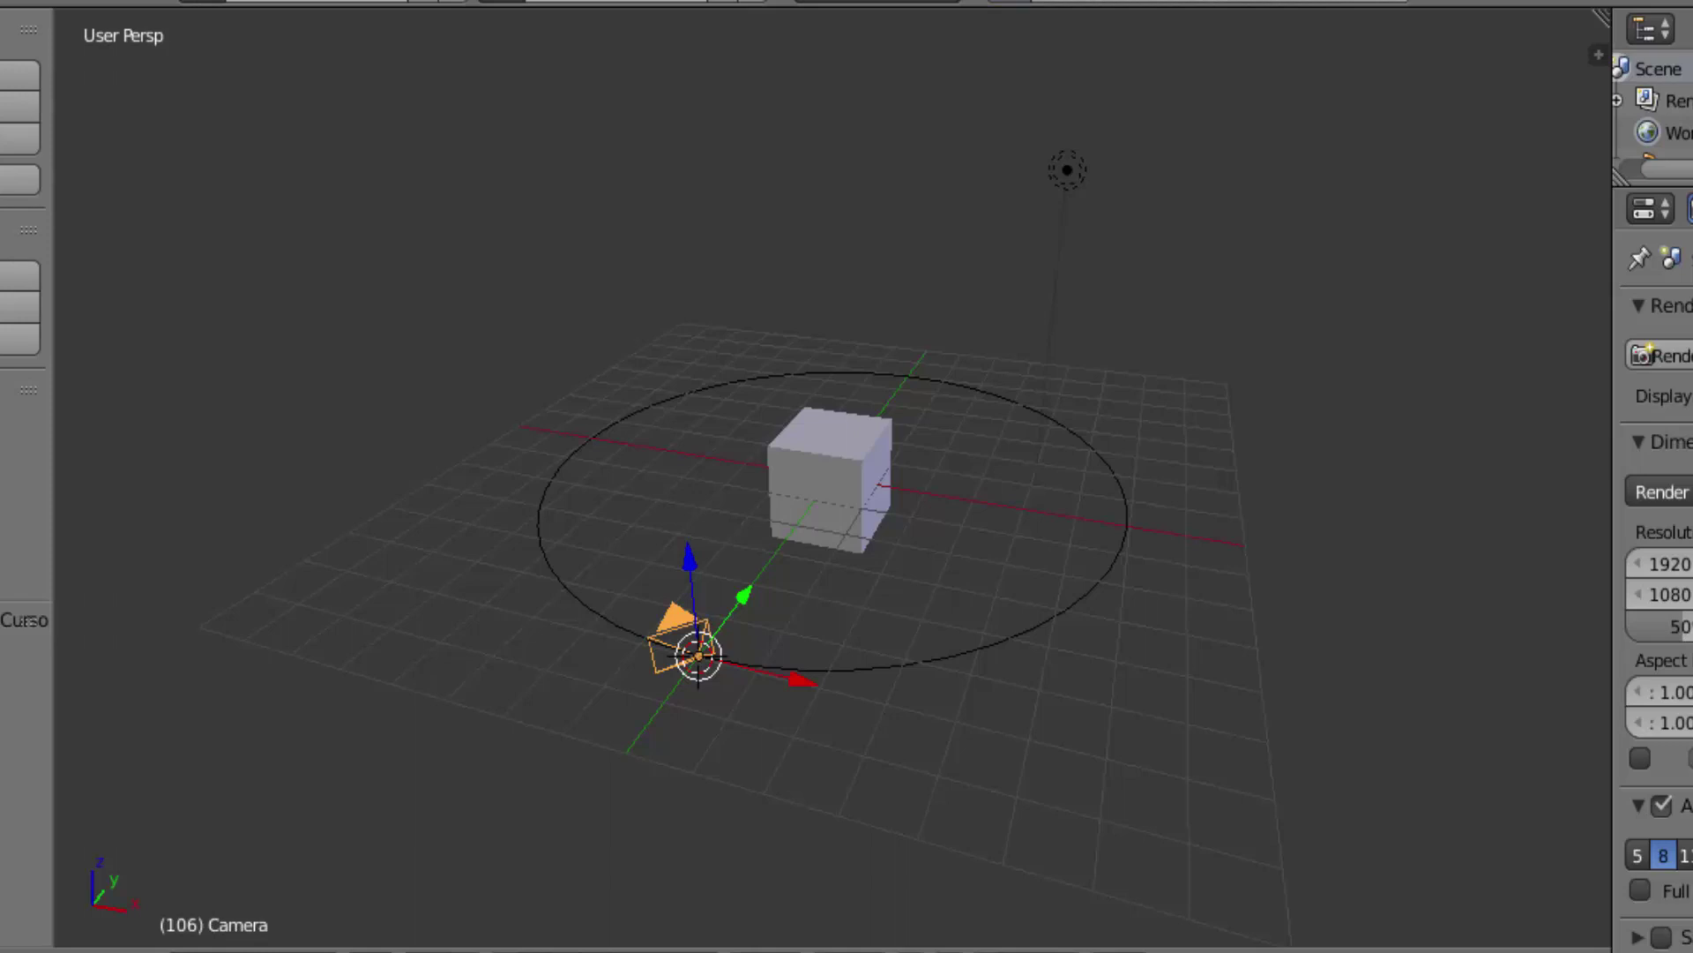
Preview the shot from the camera at frame 0, then return to User Perspective
key(KP_0)
key(shift+Left)
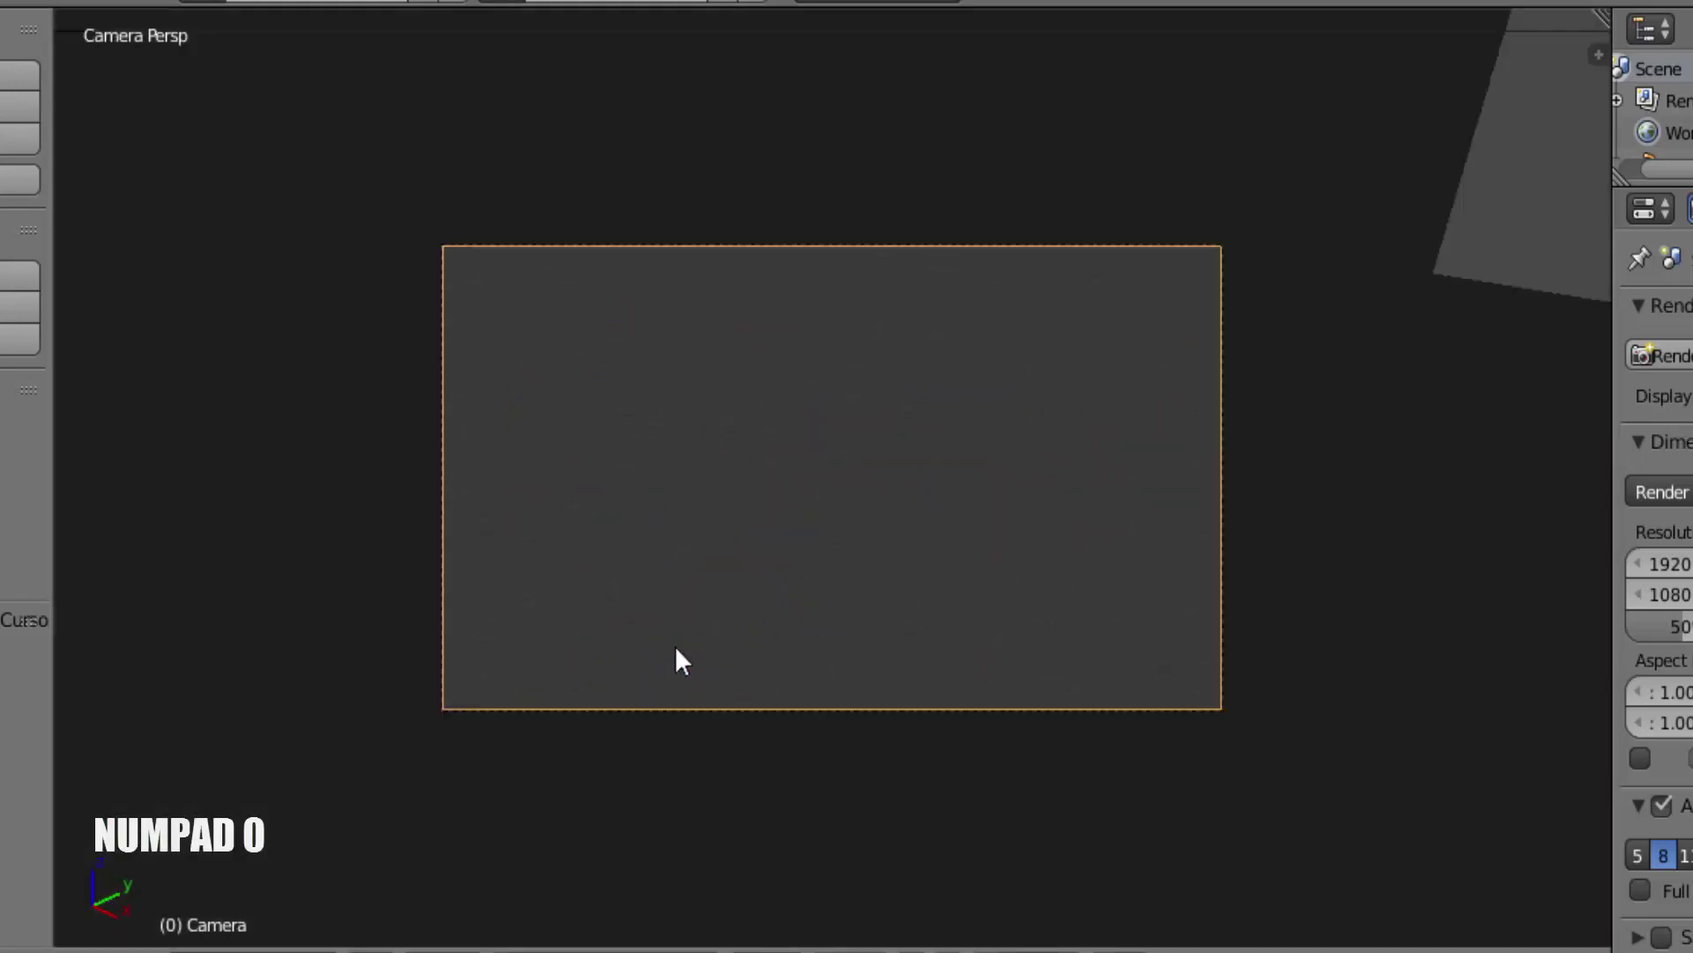
scroll(692, 631, down, 3)
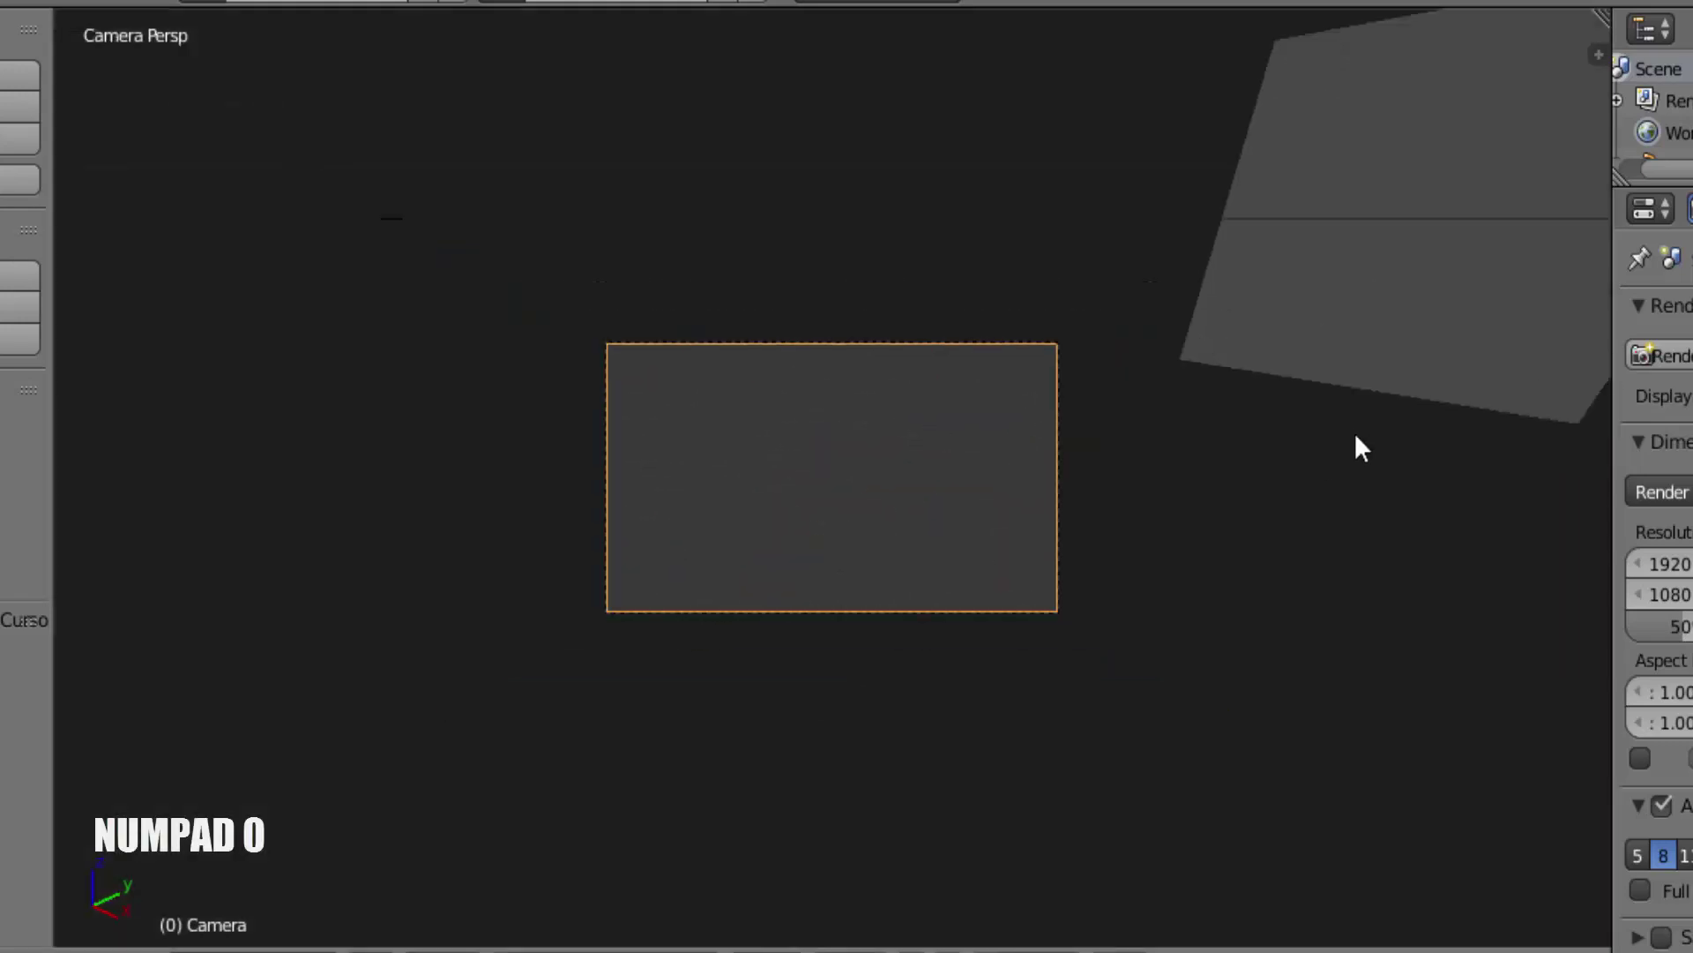
scroll(1349, 448, down, 2)
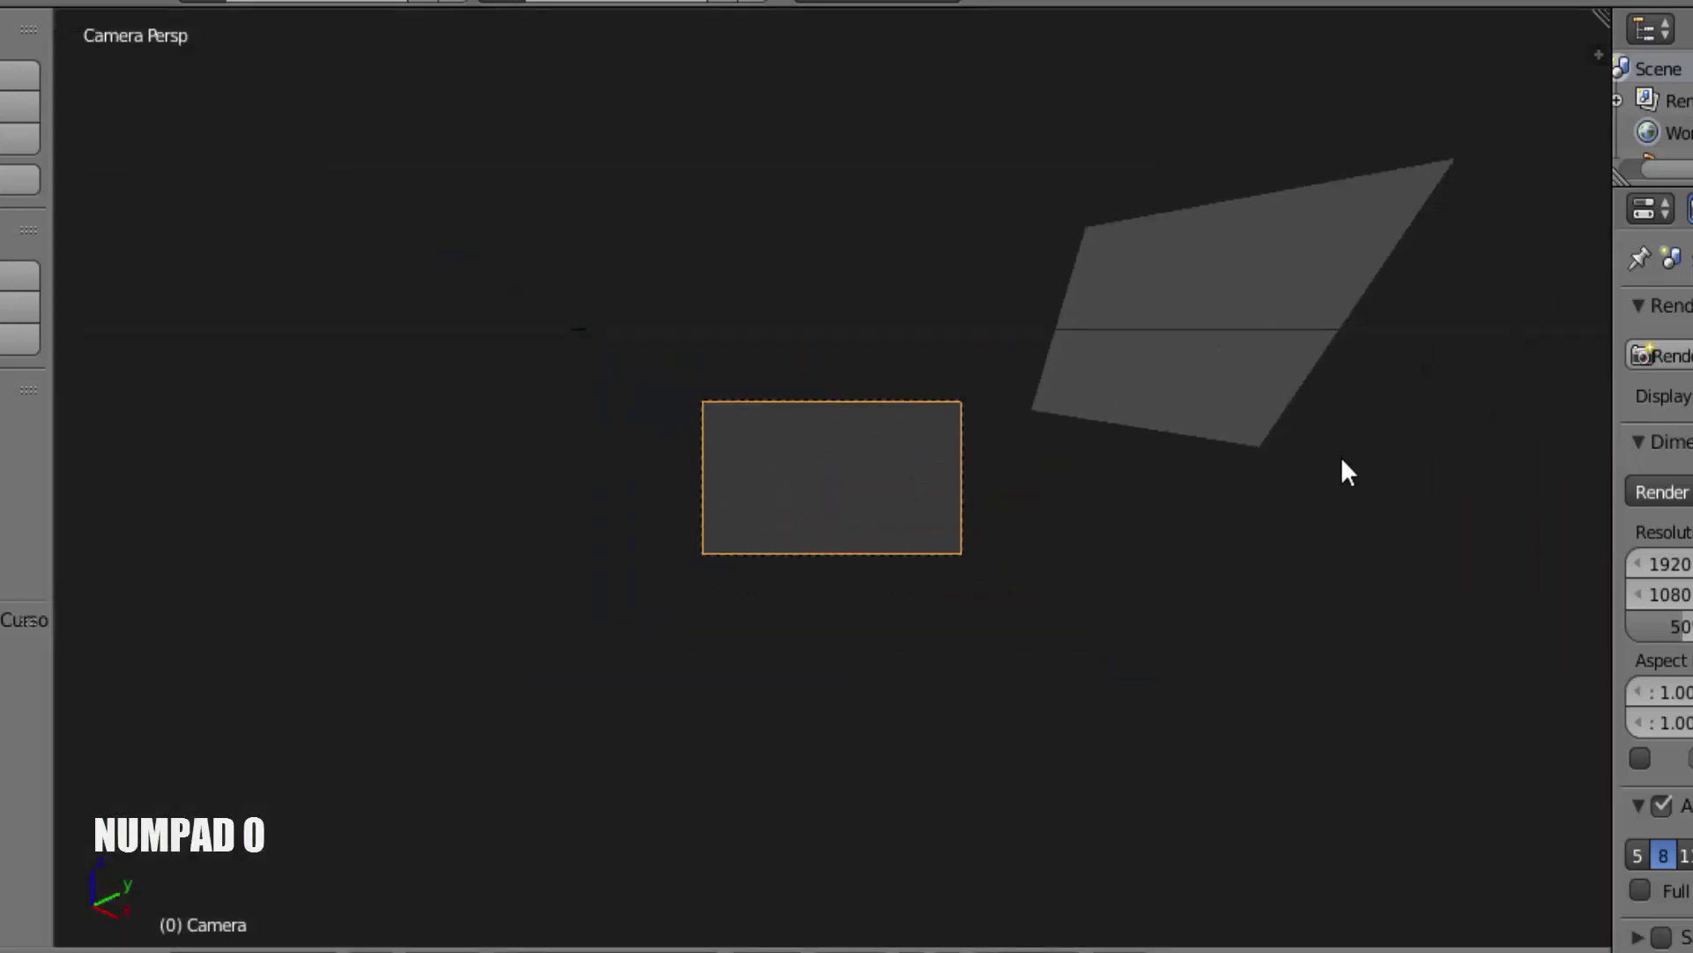
scroll(1101, 391, up, 2)
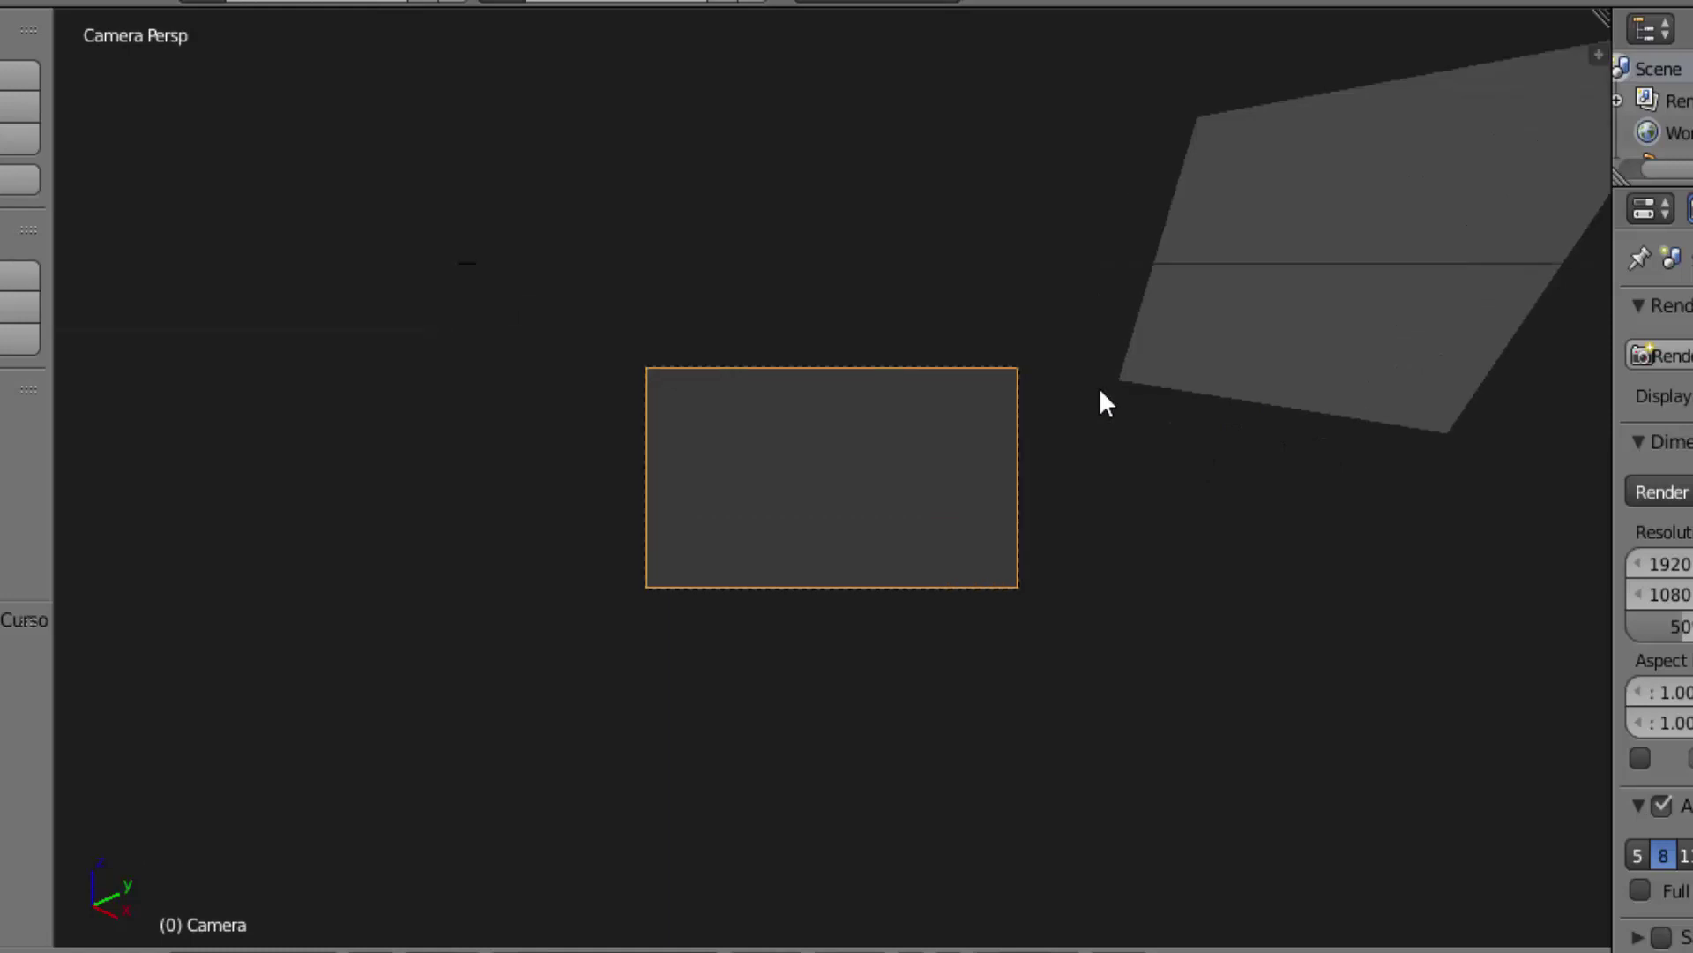
key(KP_0)
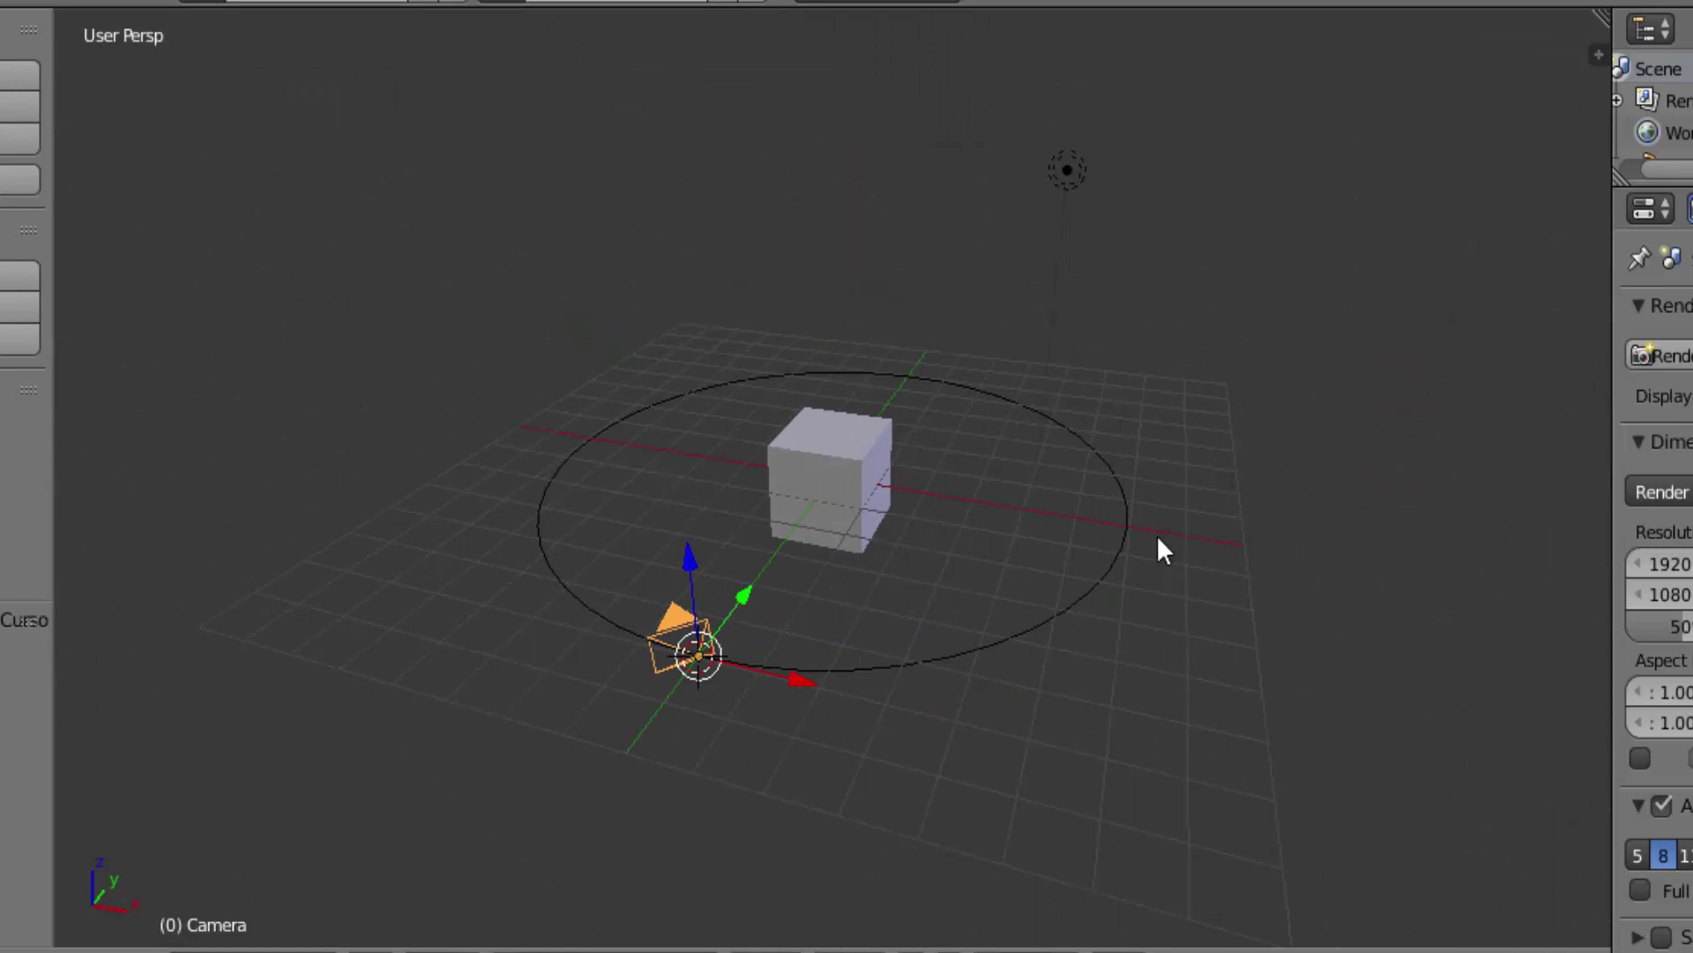
Select the cube and bring up the Shift+S Snap menu
scroll(824, 468, up, 2)
right_click(820, 473)
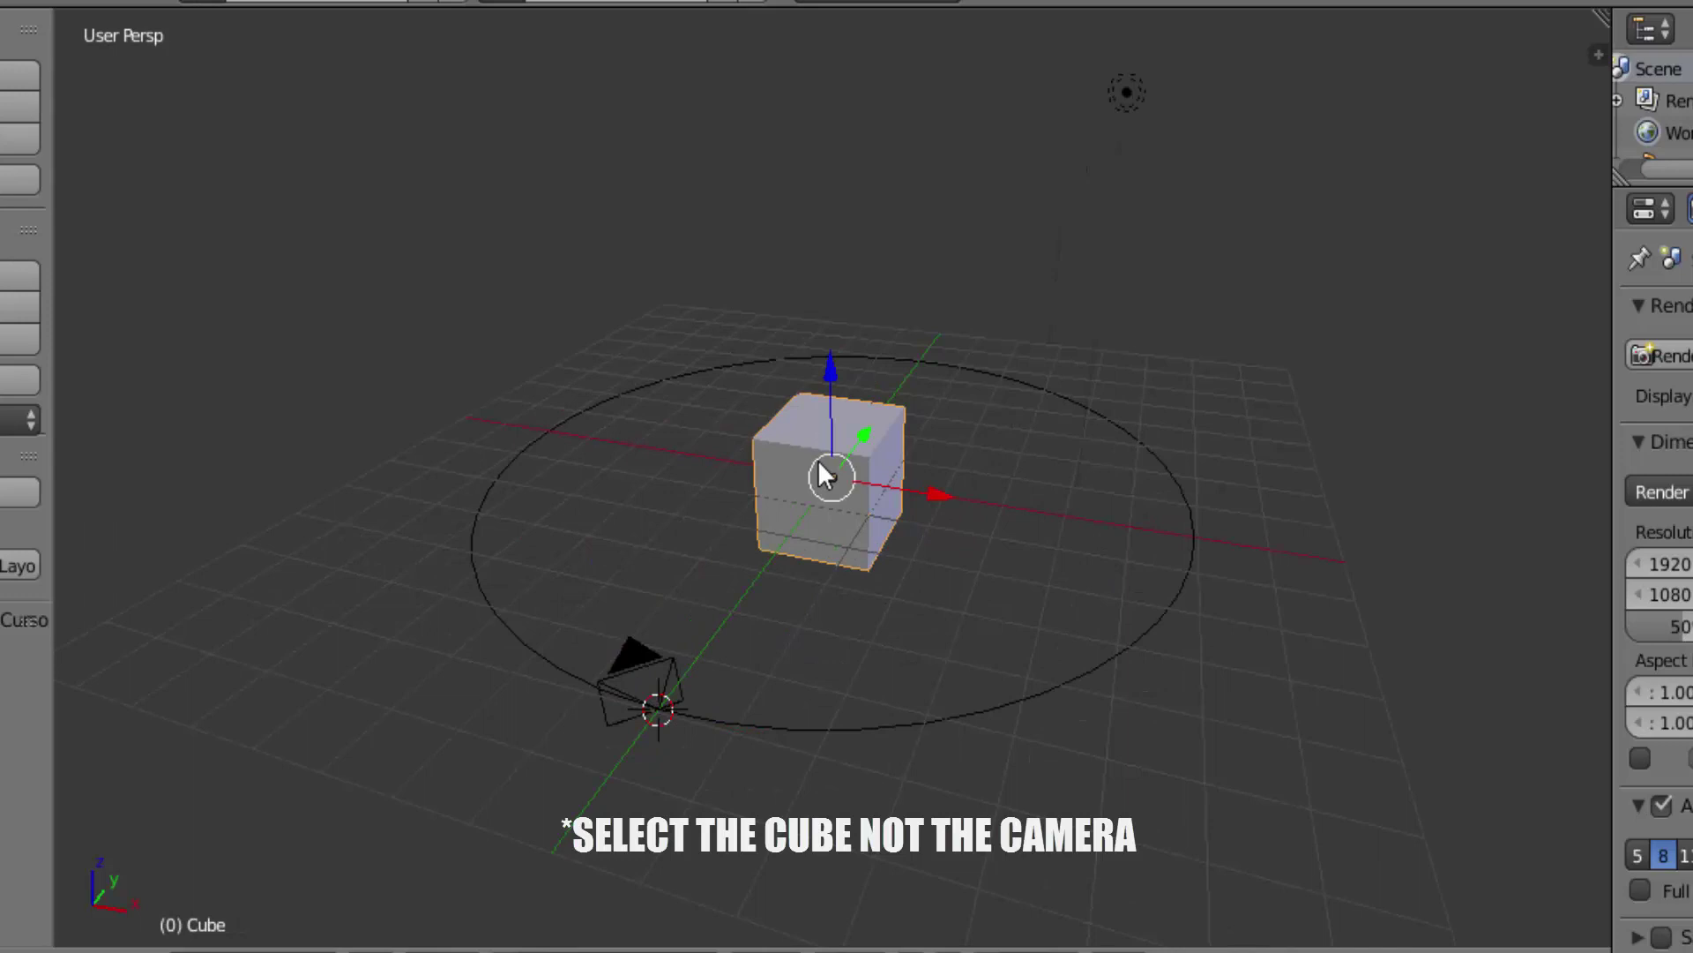
key(t)
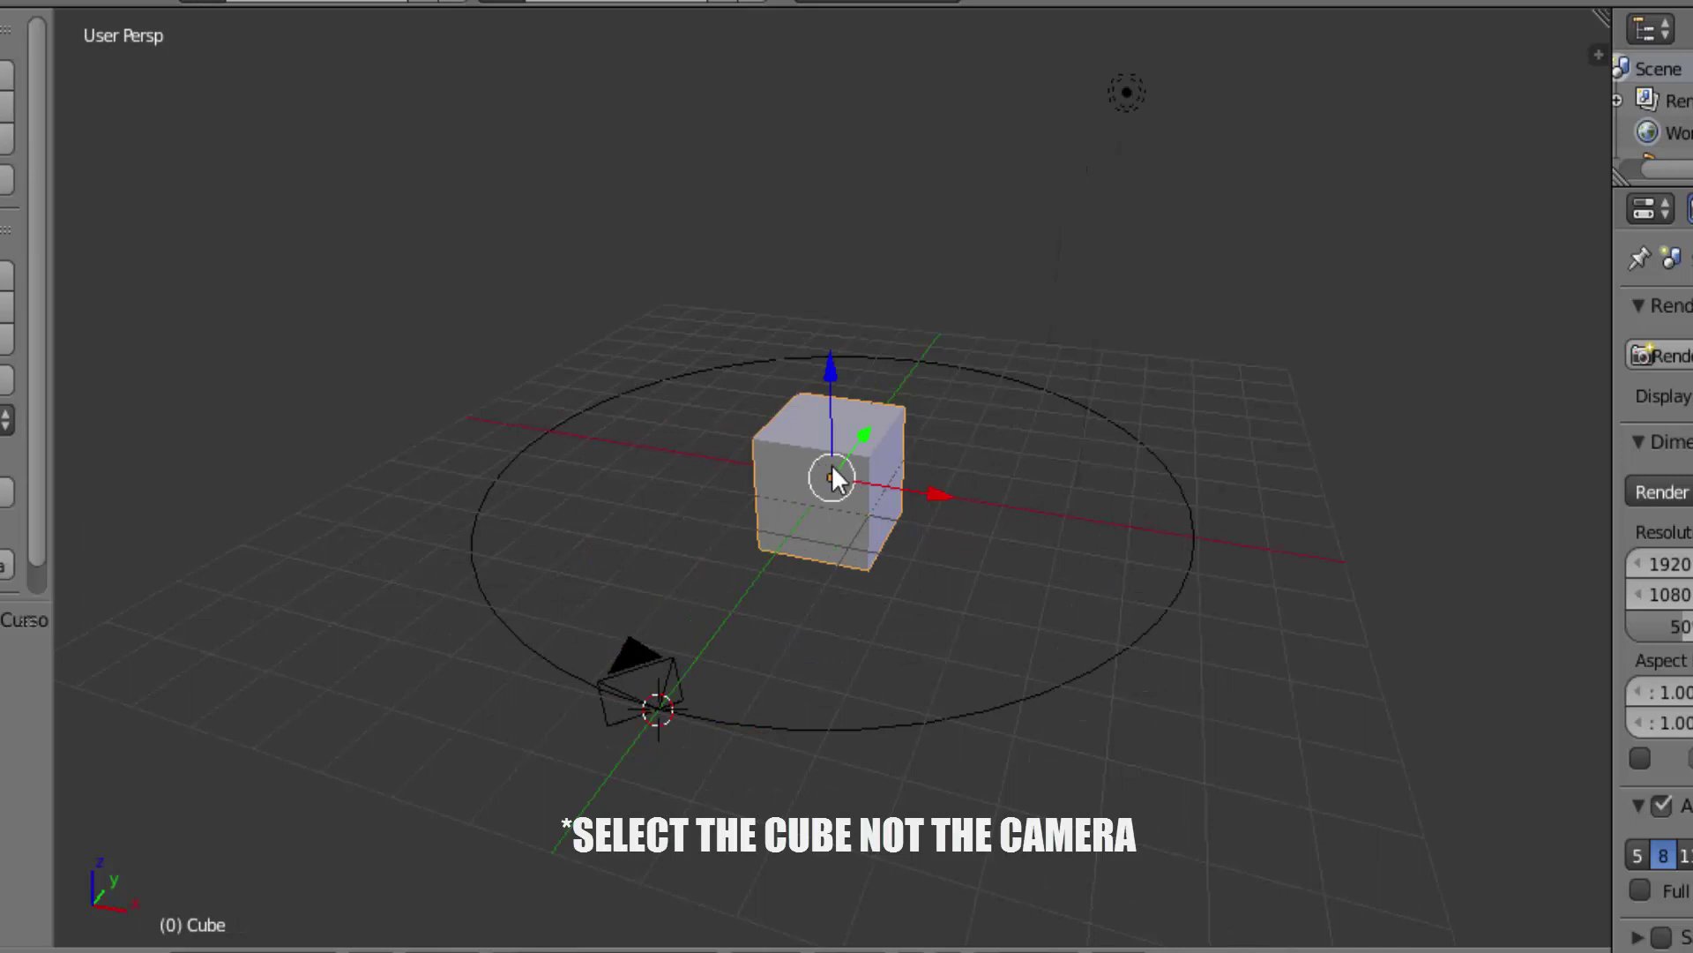
key(shift+s)
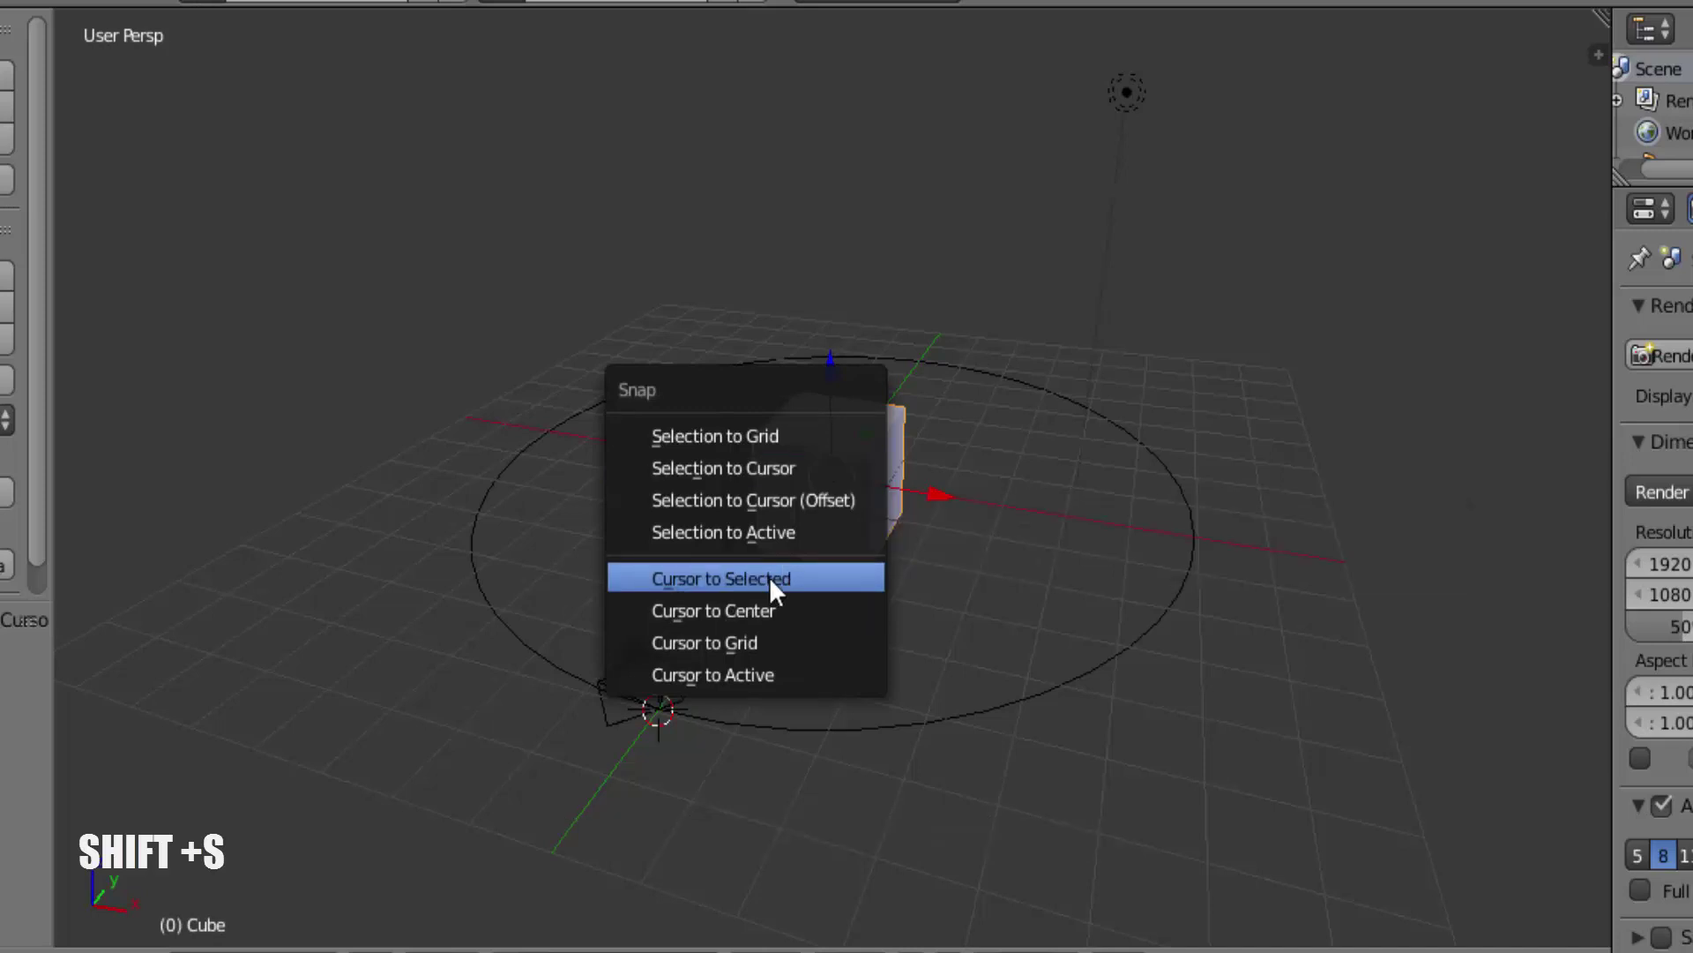
Snap the 3D cursor to the cube's centre and add a Plain Axes empty there
click(740, 575)
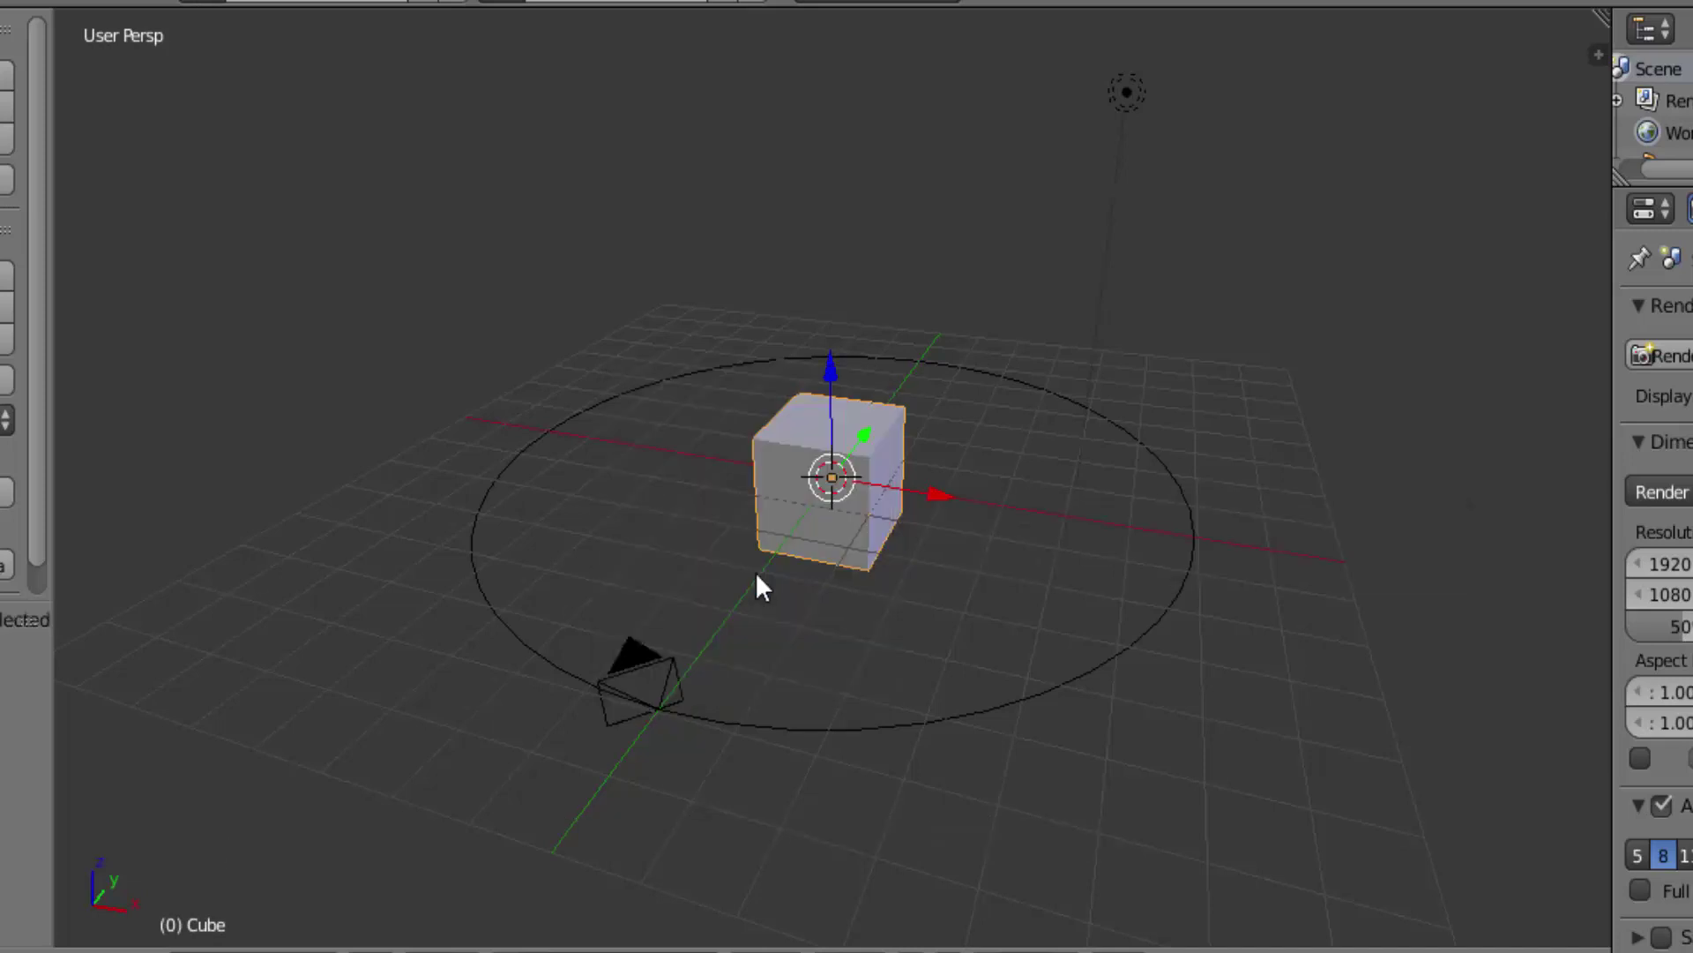
middle_drag(847, 552, 986, 575)
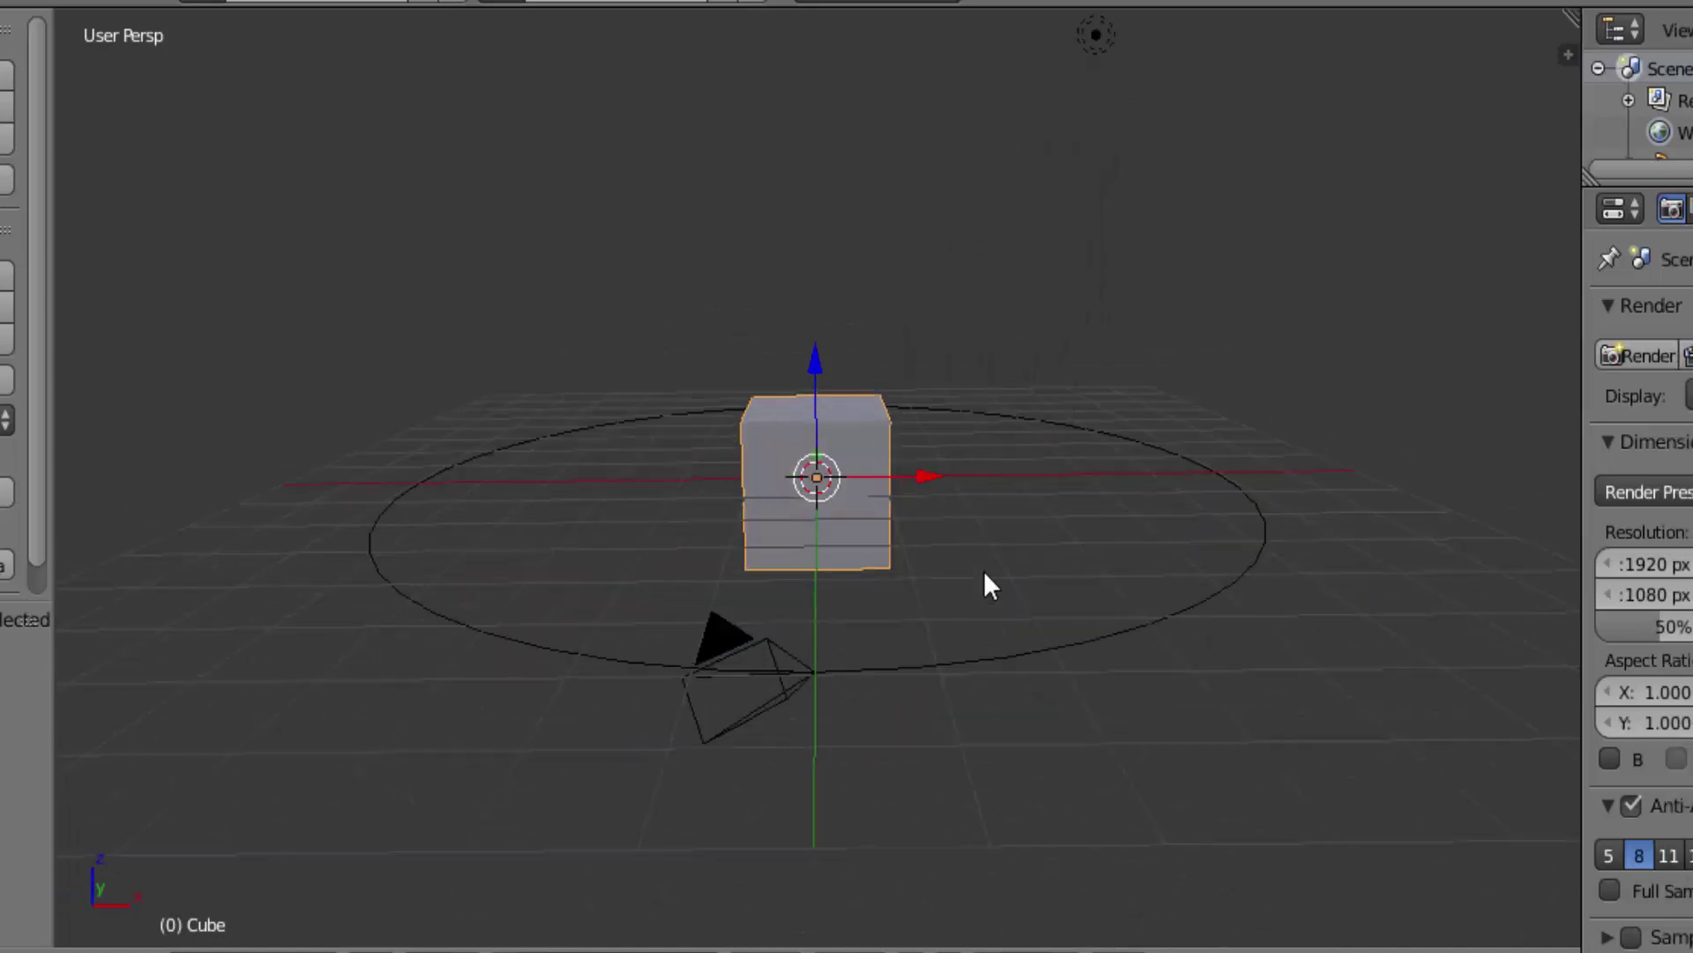
key(shift+a)
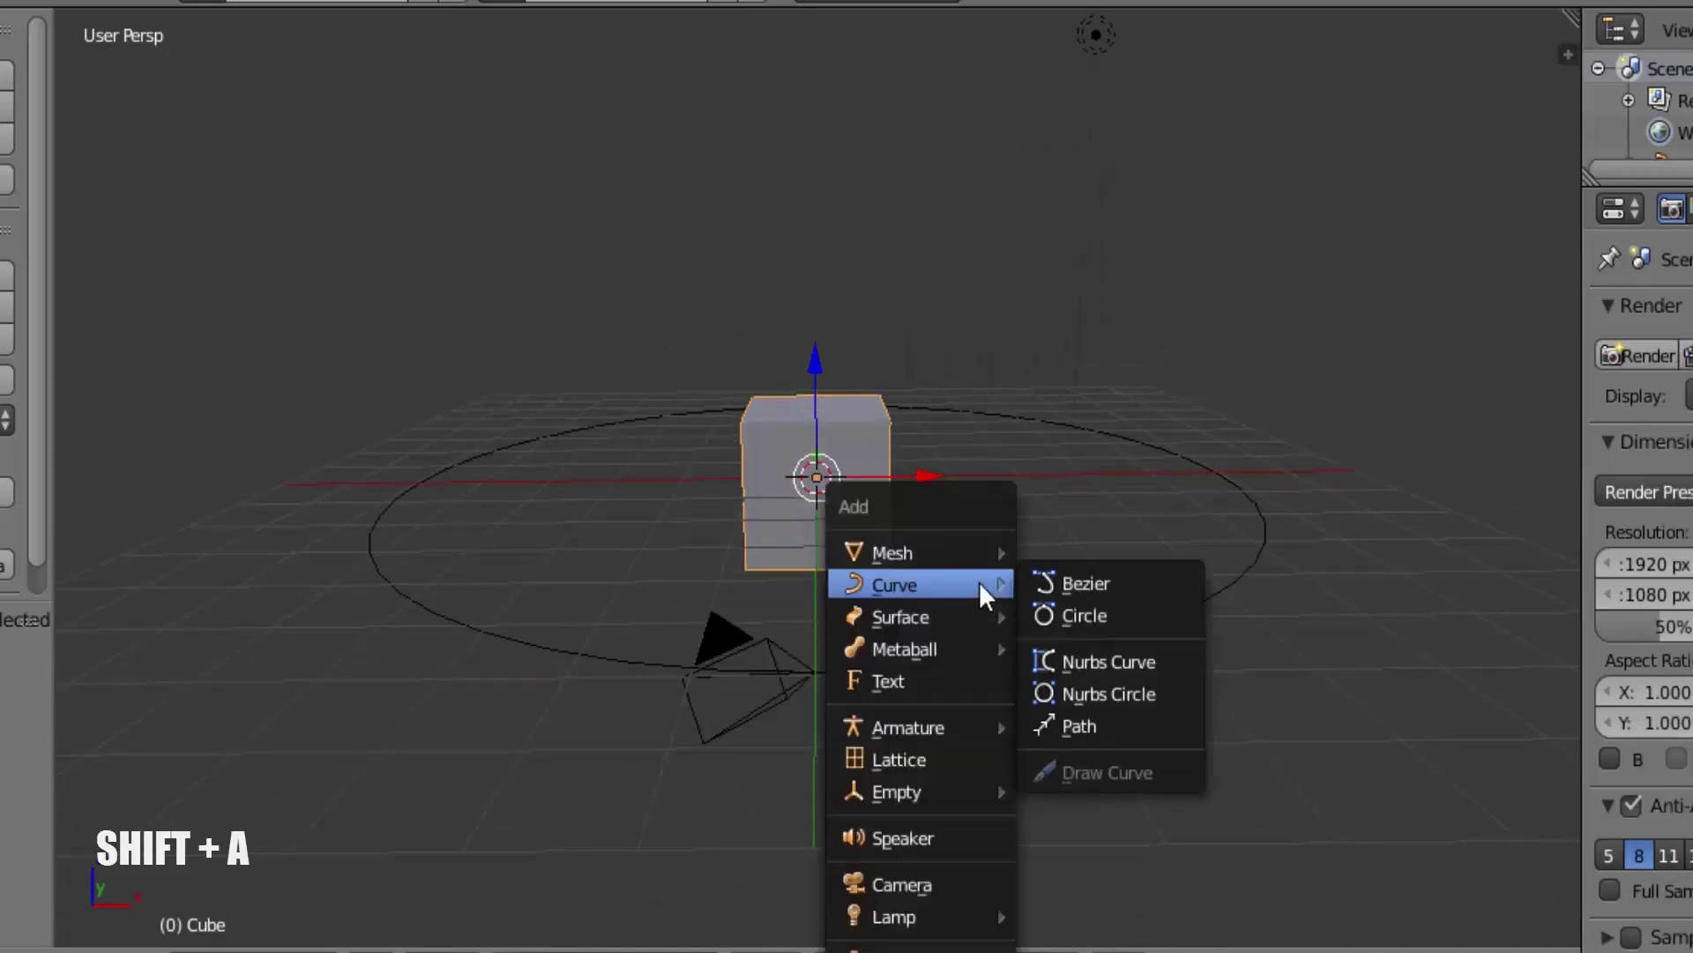
mouse_move(952, 791)
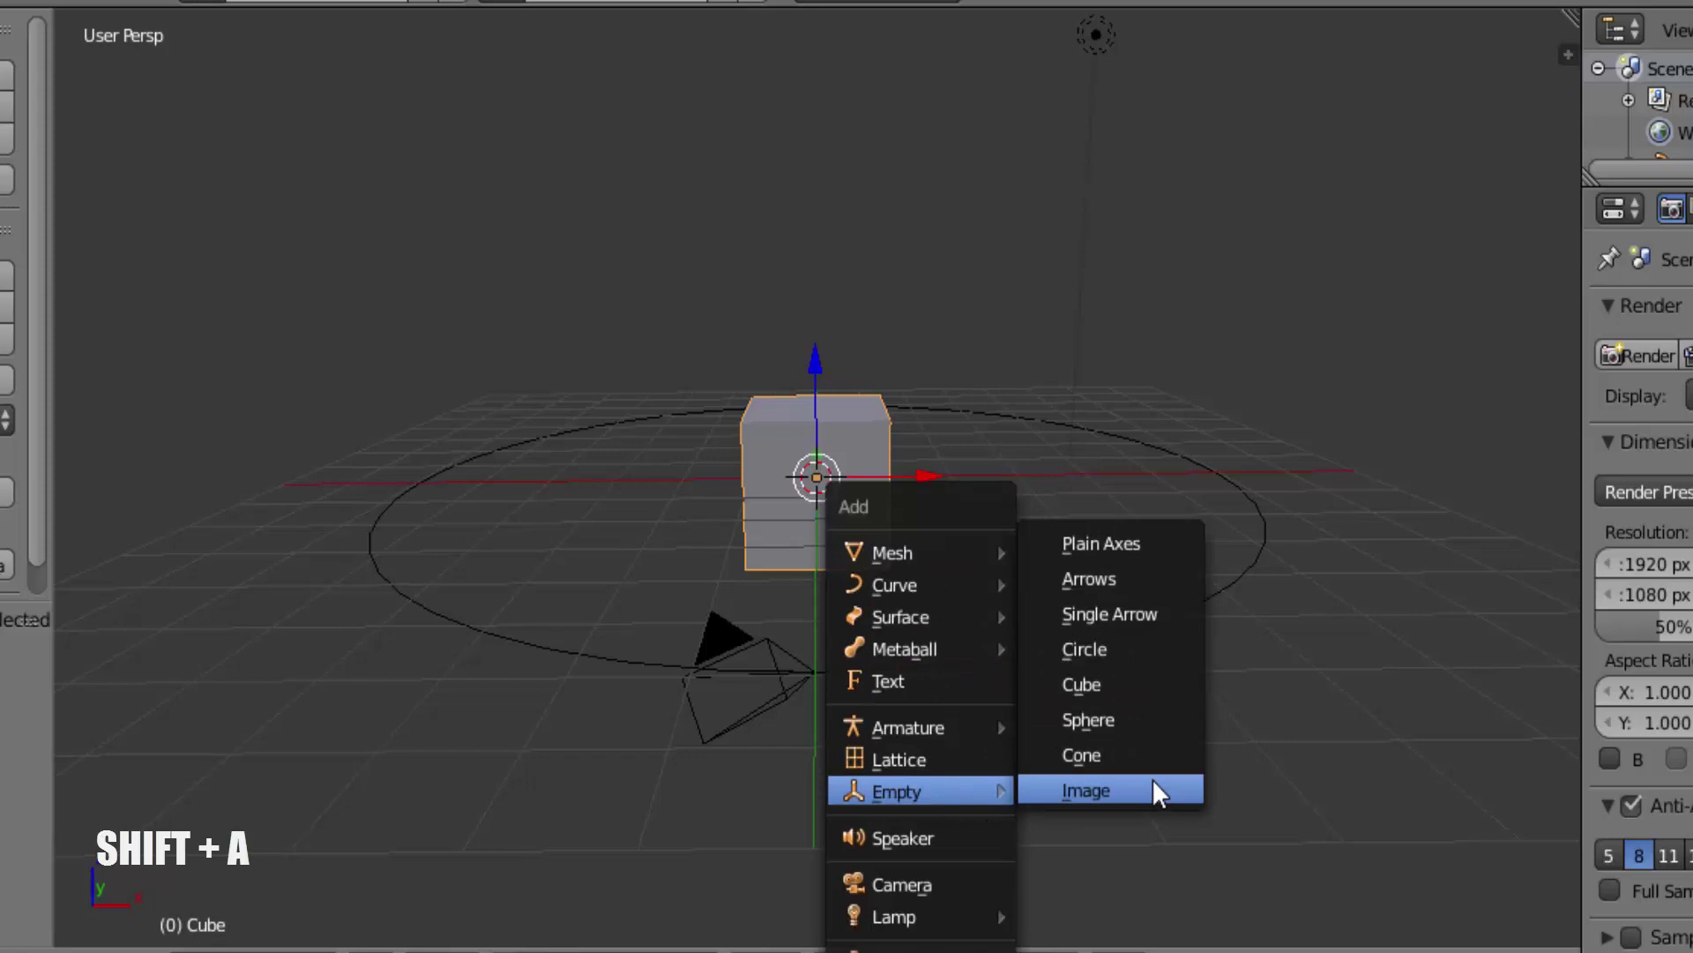
click(1135, 545)
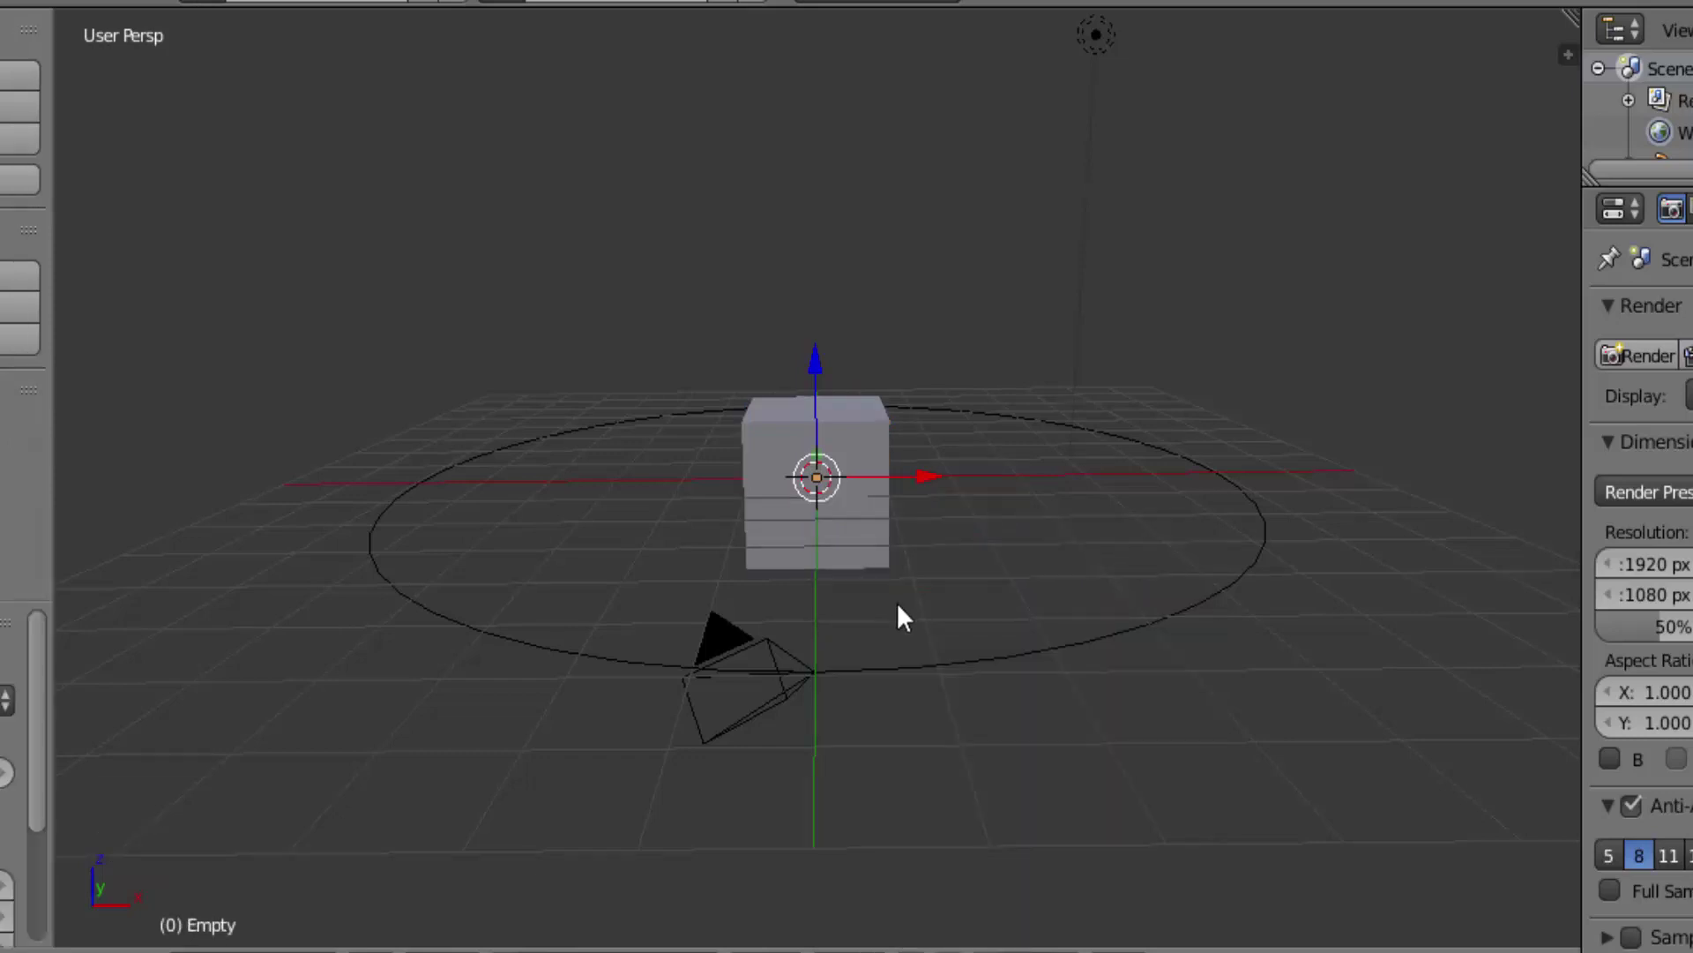
Scale the empty up uniformly to 3.656 and widen the Properties area
key(s)
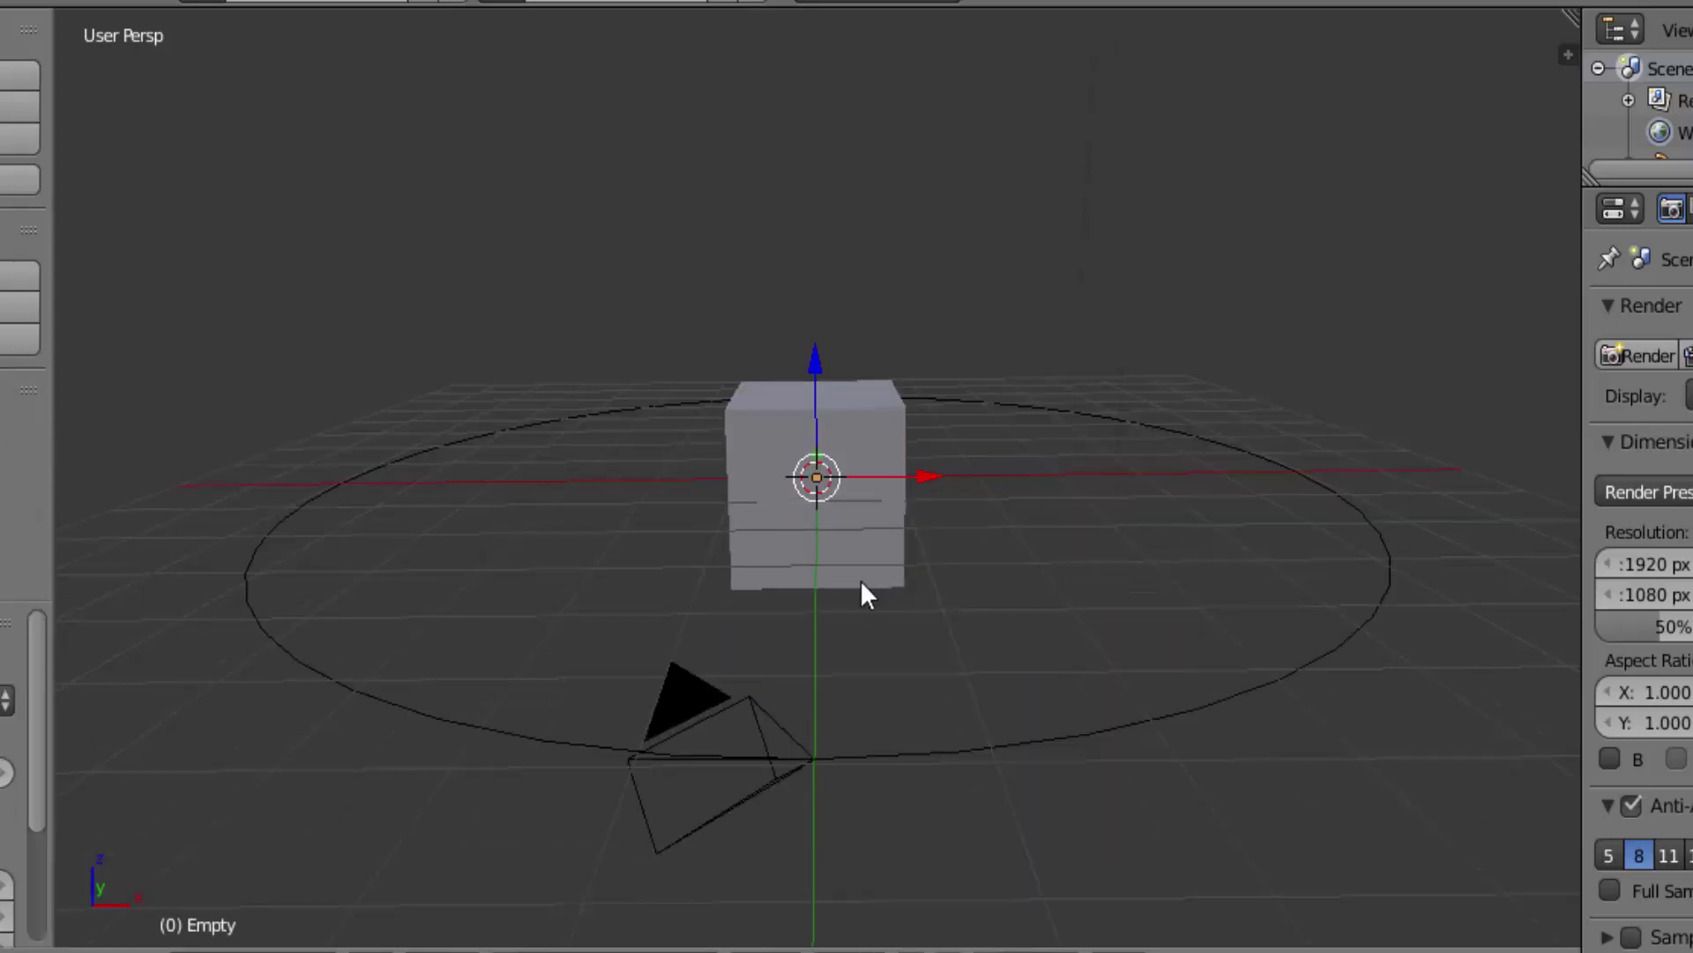
key(Escape)
middle_drag(860, 608, 669, 673)
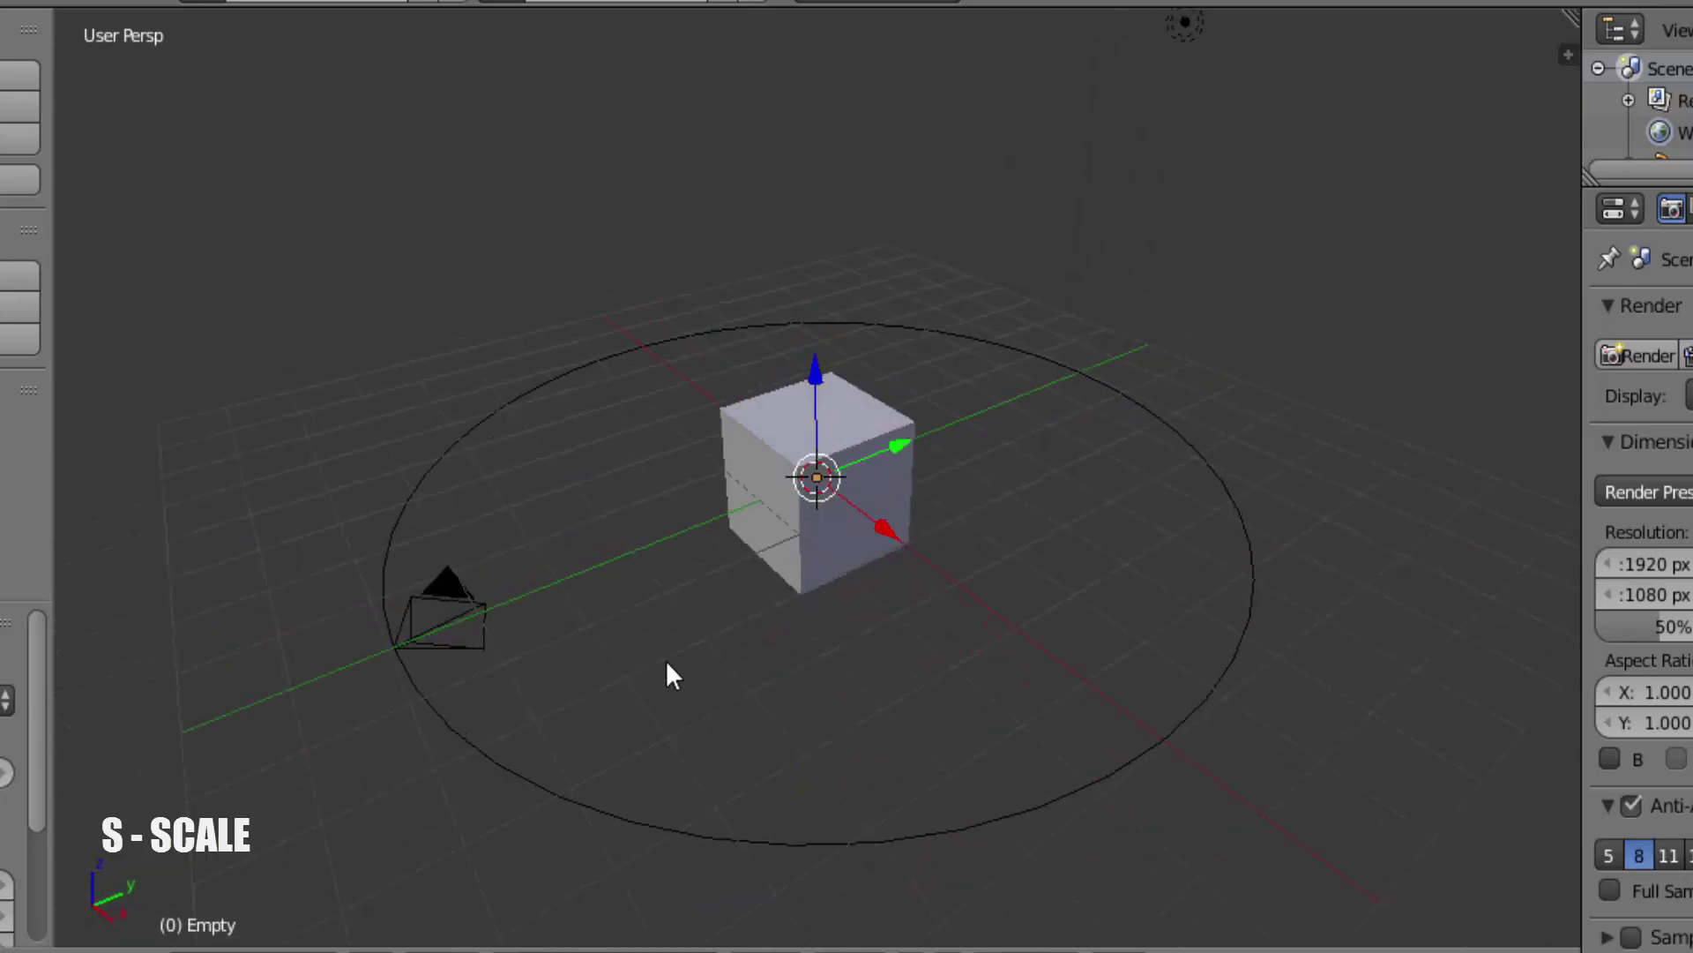
key(s)
click(1050, 155)
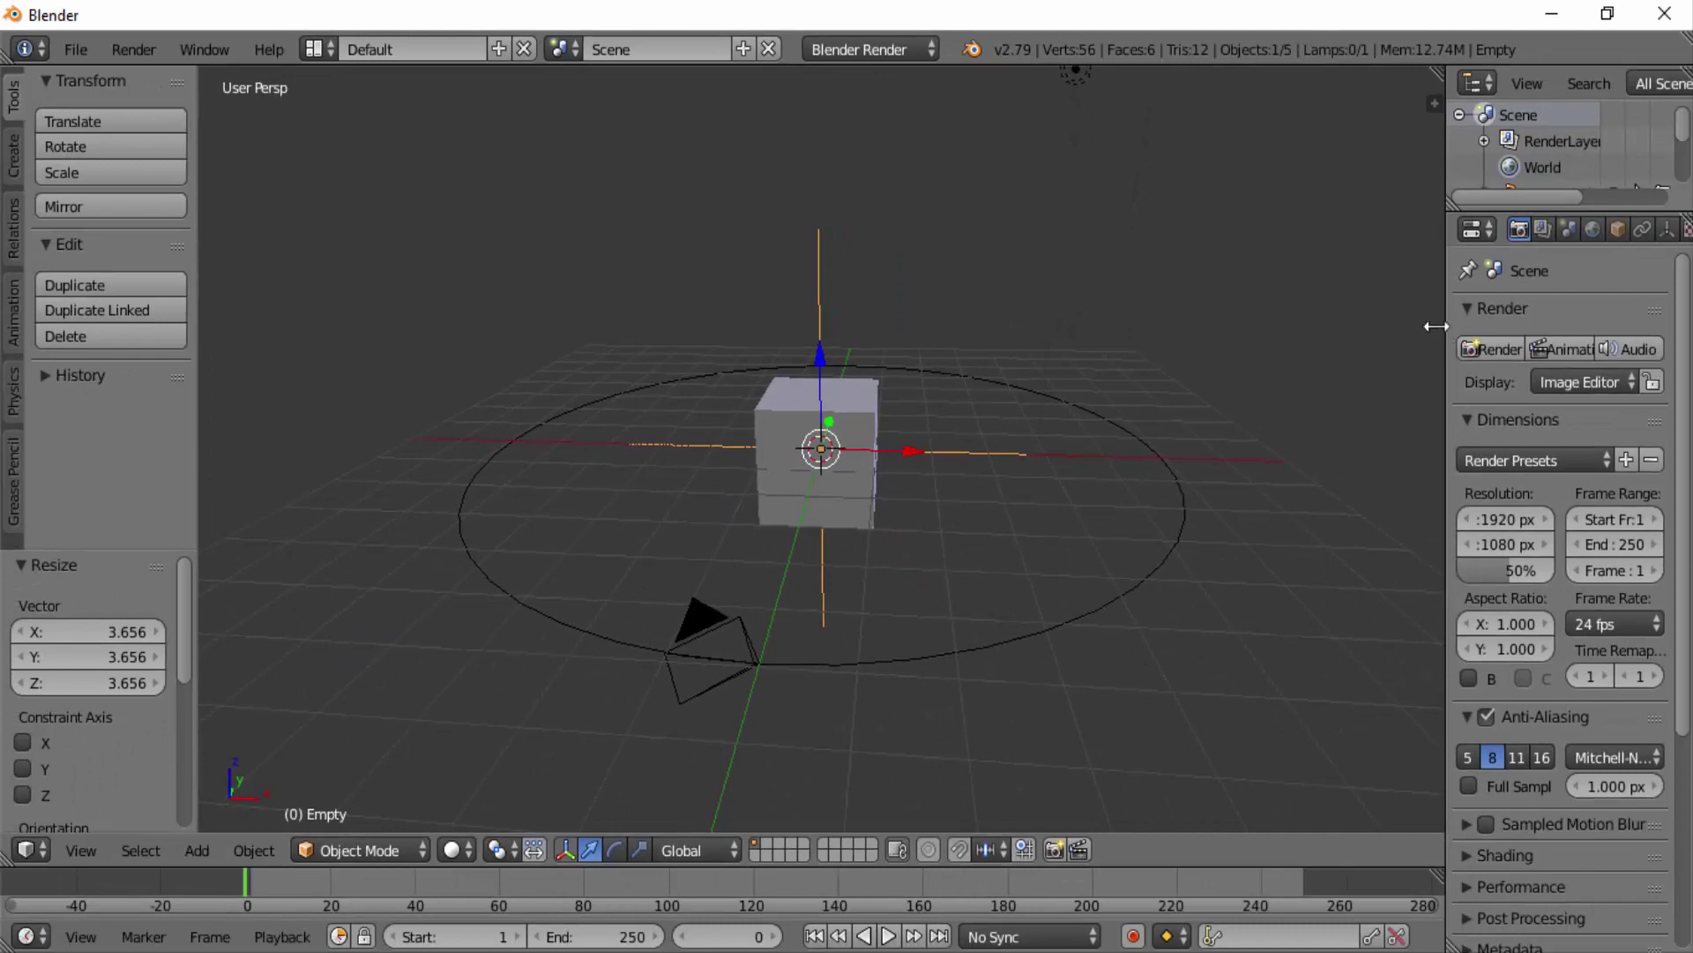
drag(1447, 329, 1281, 334)
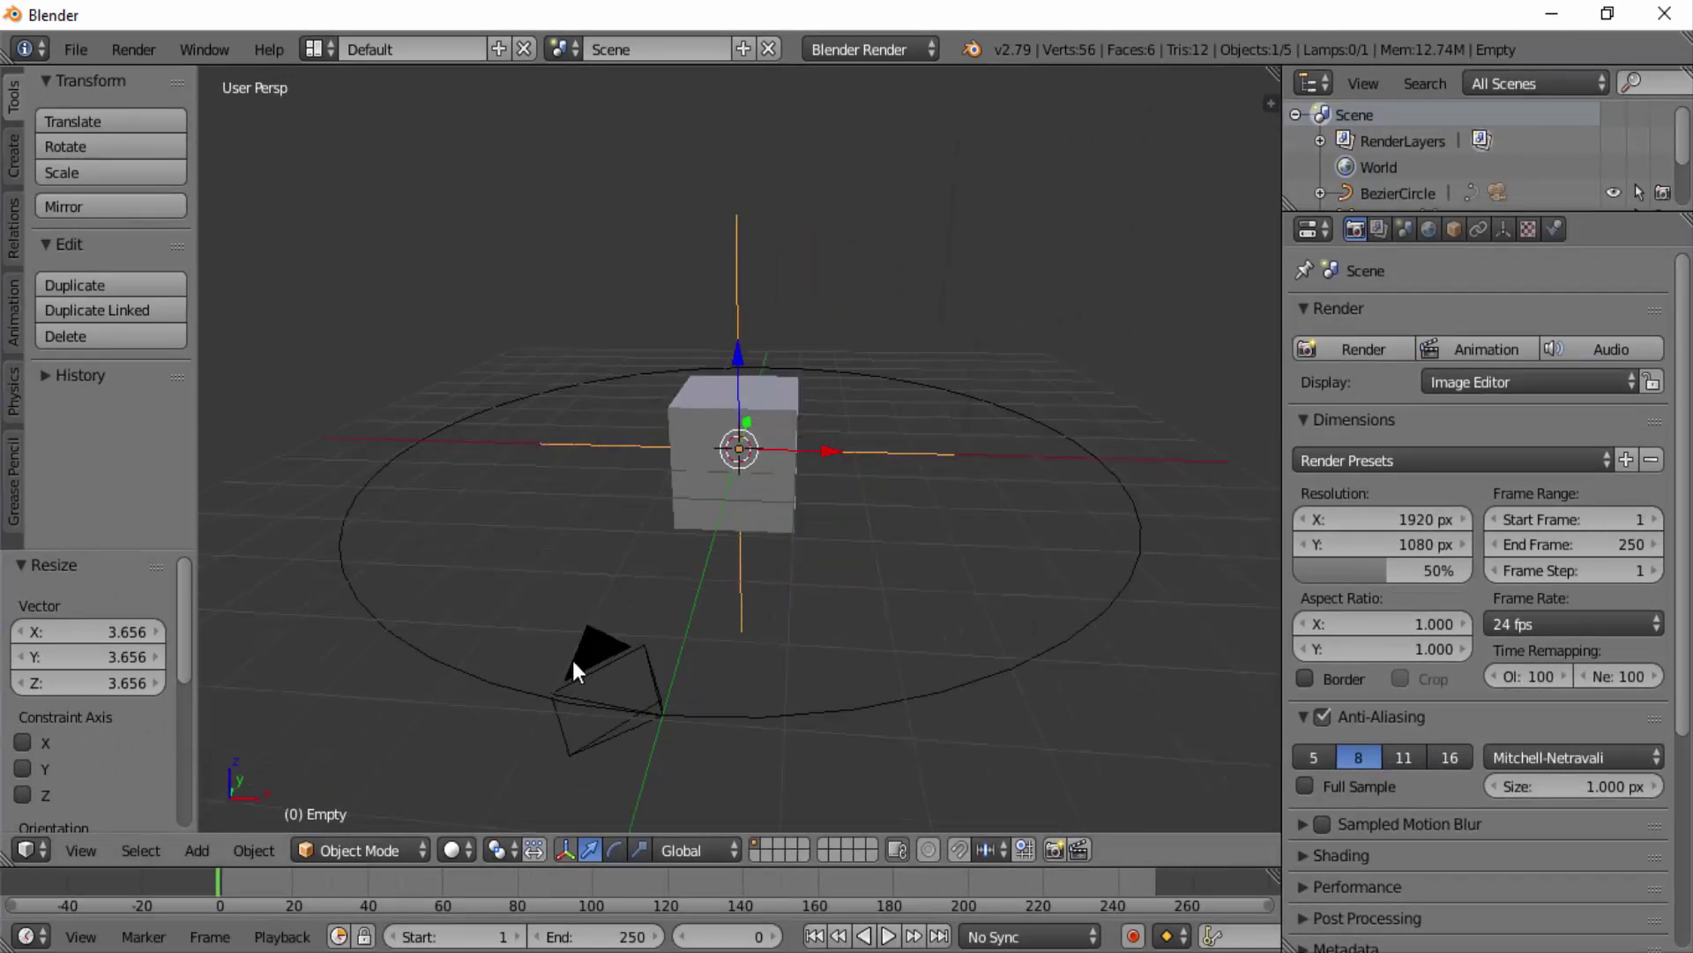
Add a Track To constraint to the camera
right_click(593, 656)
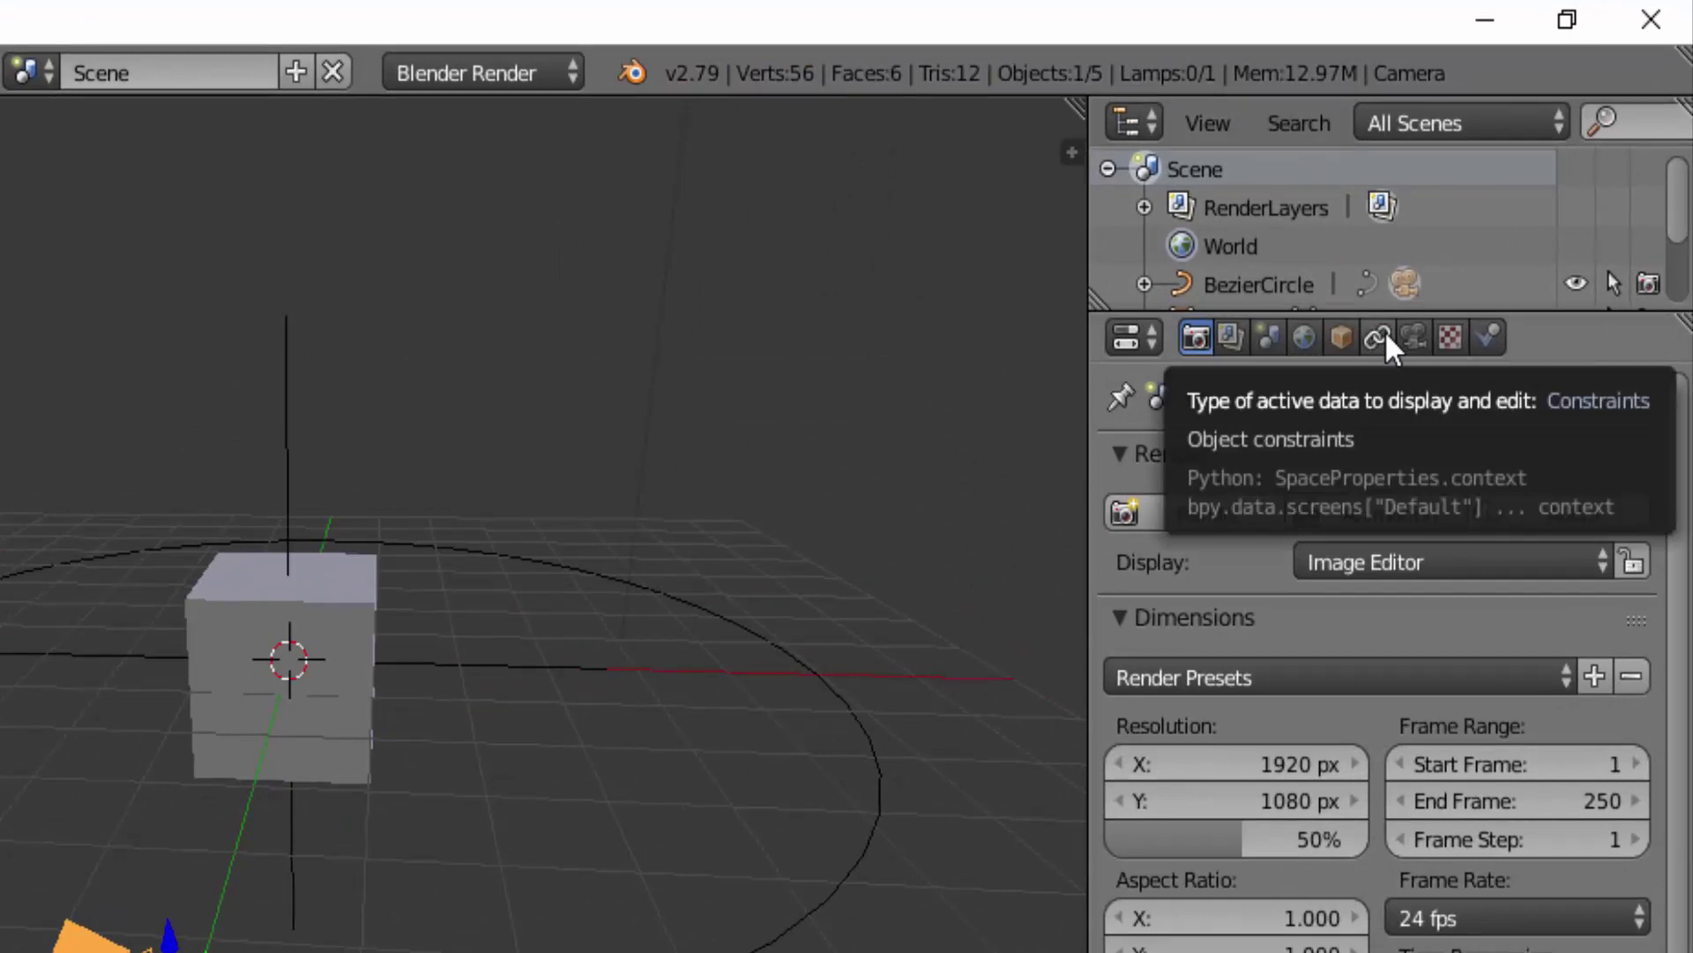
click(1379, 337)
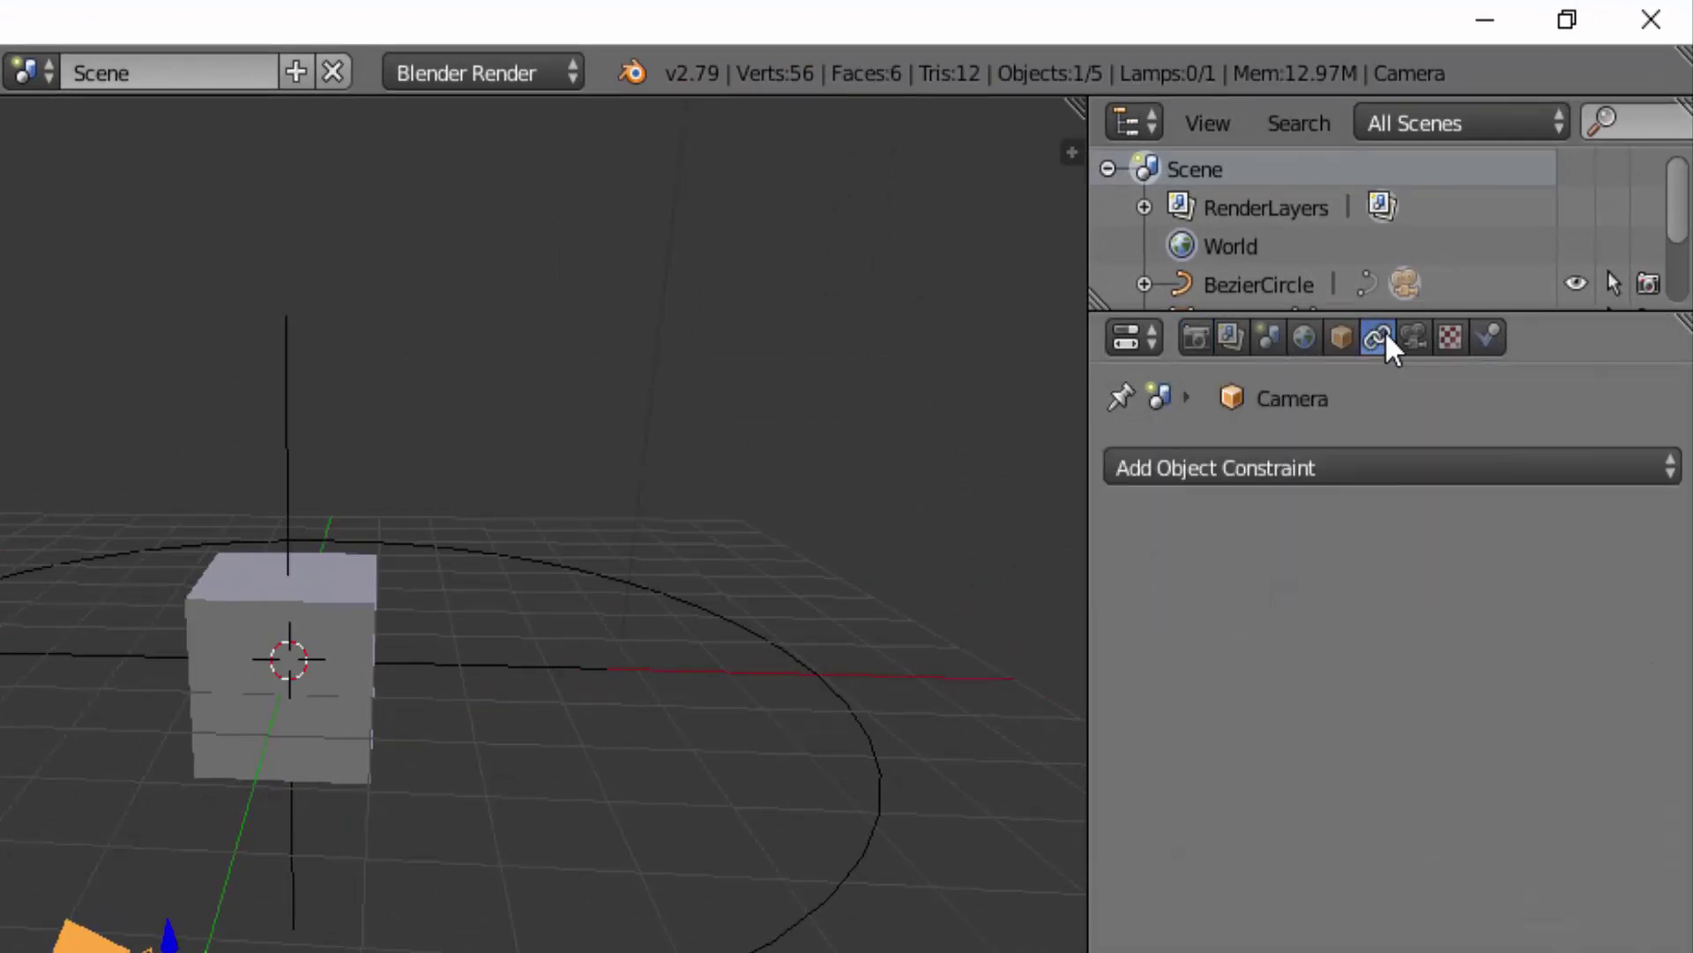
click(1373, 471)
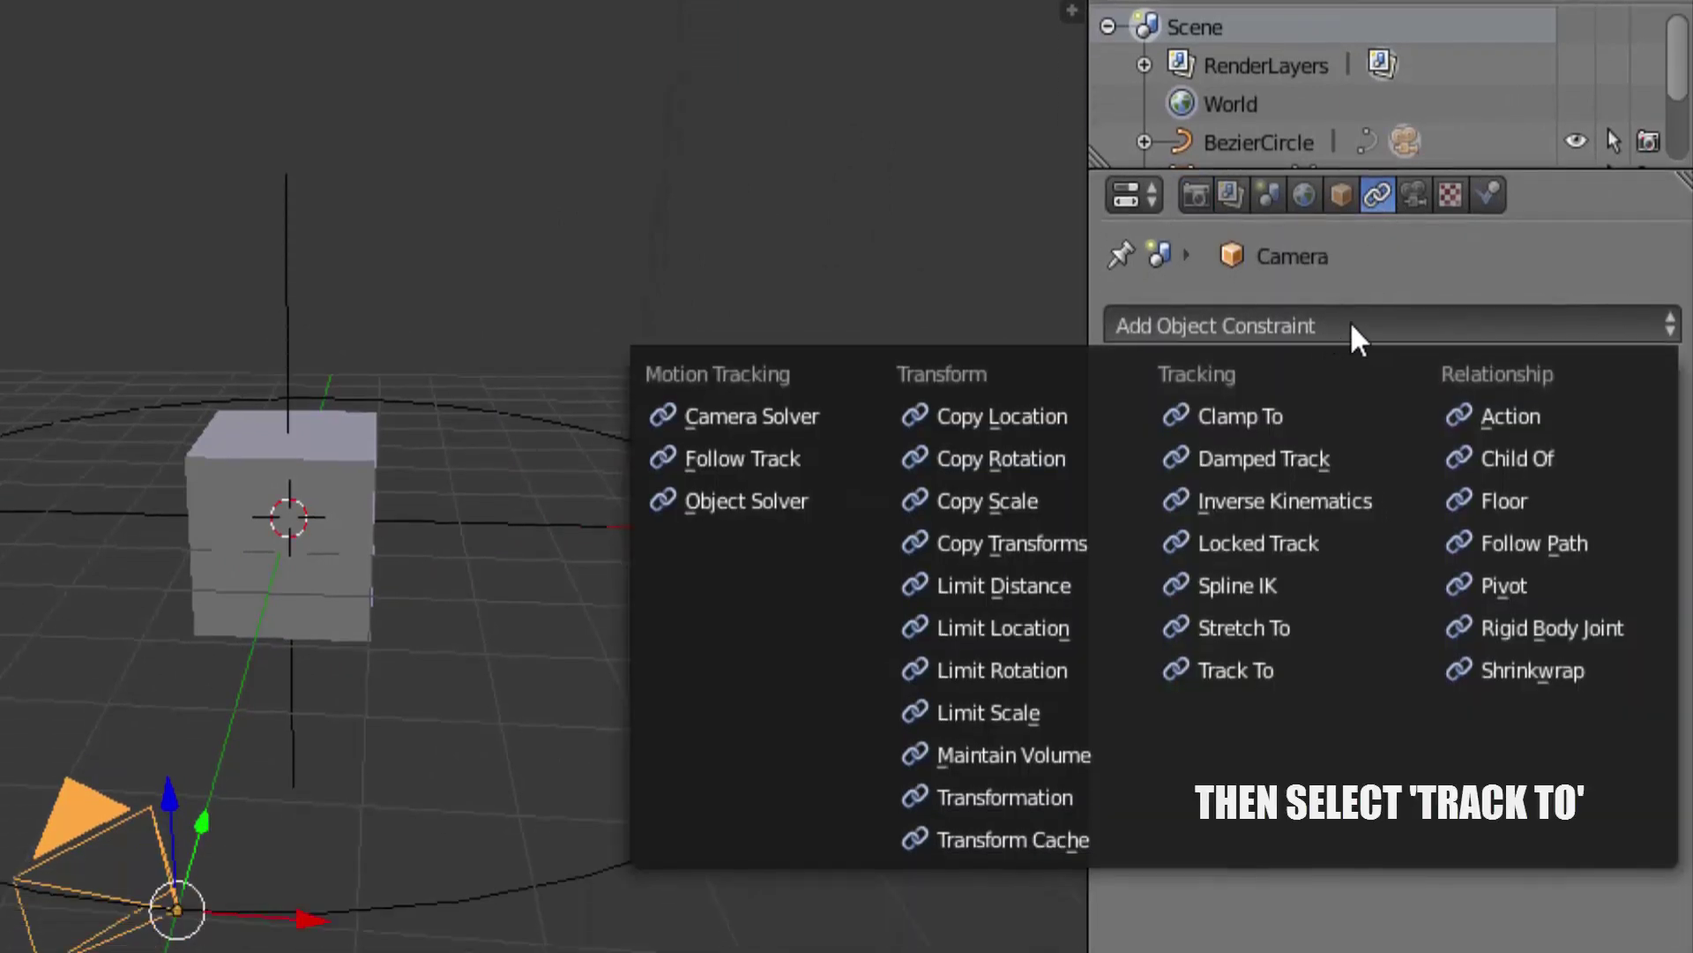
click(1236, 669)
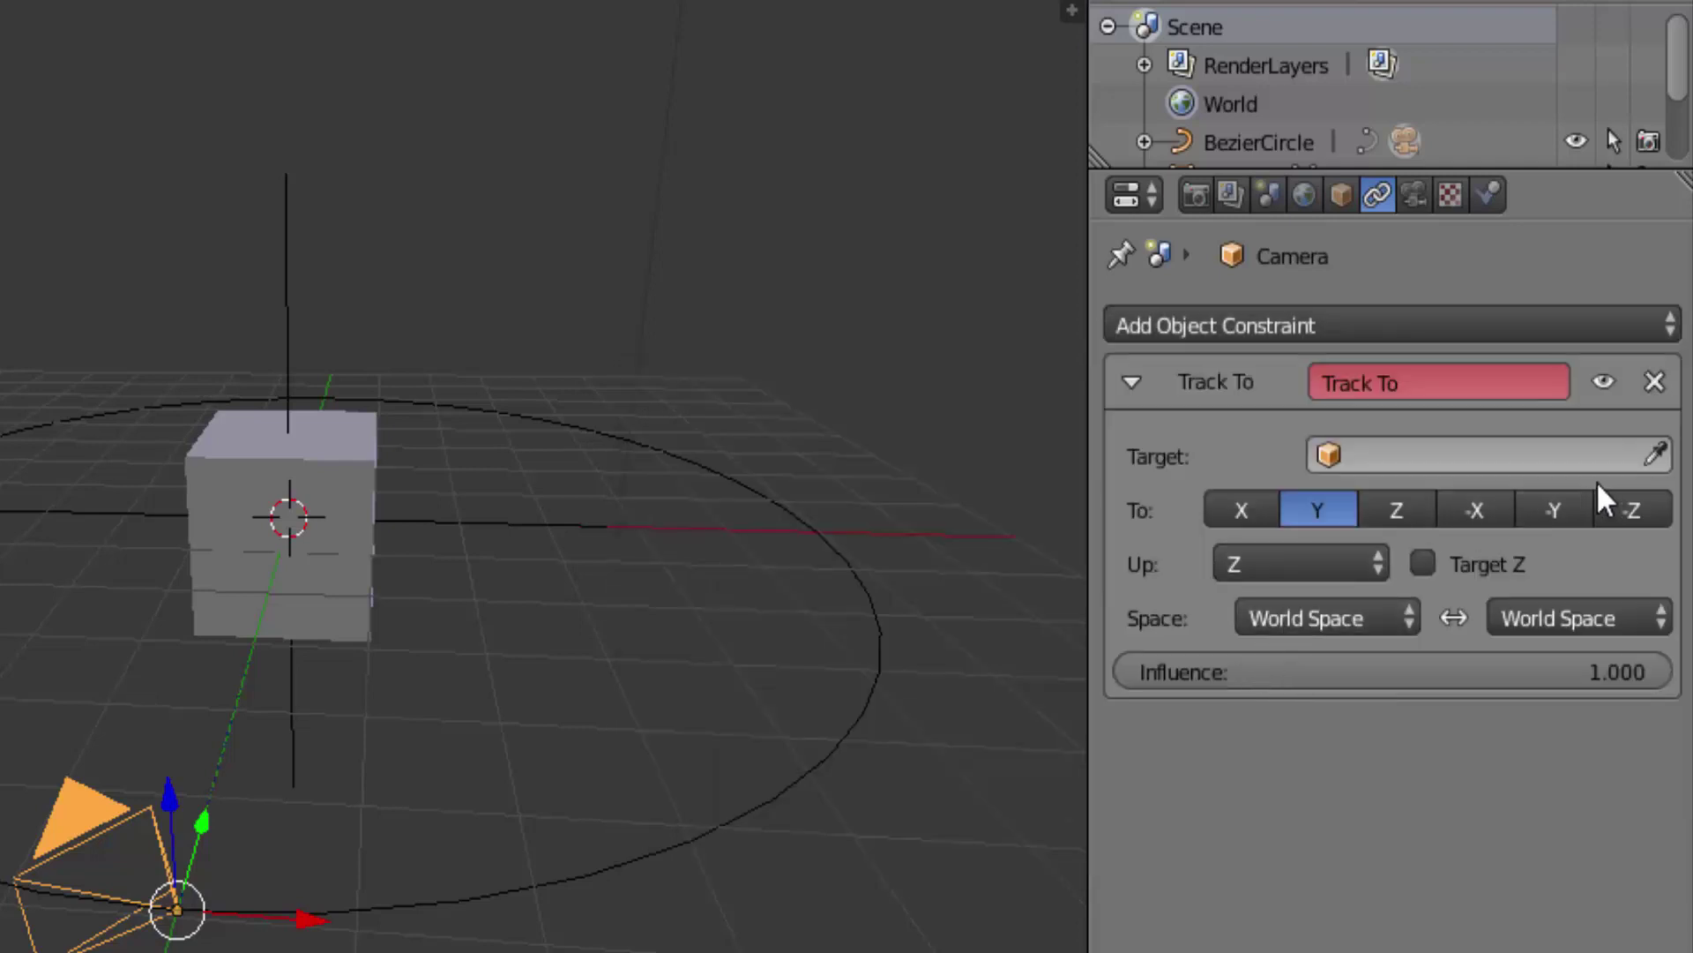
Set the Track To target to Empty, with To -Z and Up Y
click(1334, 465)
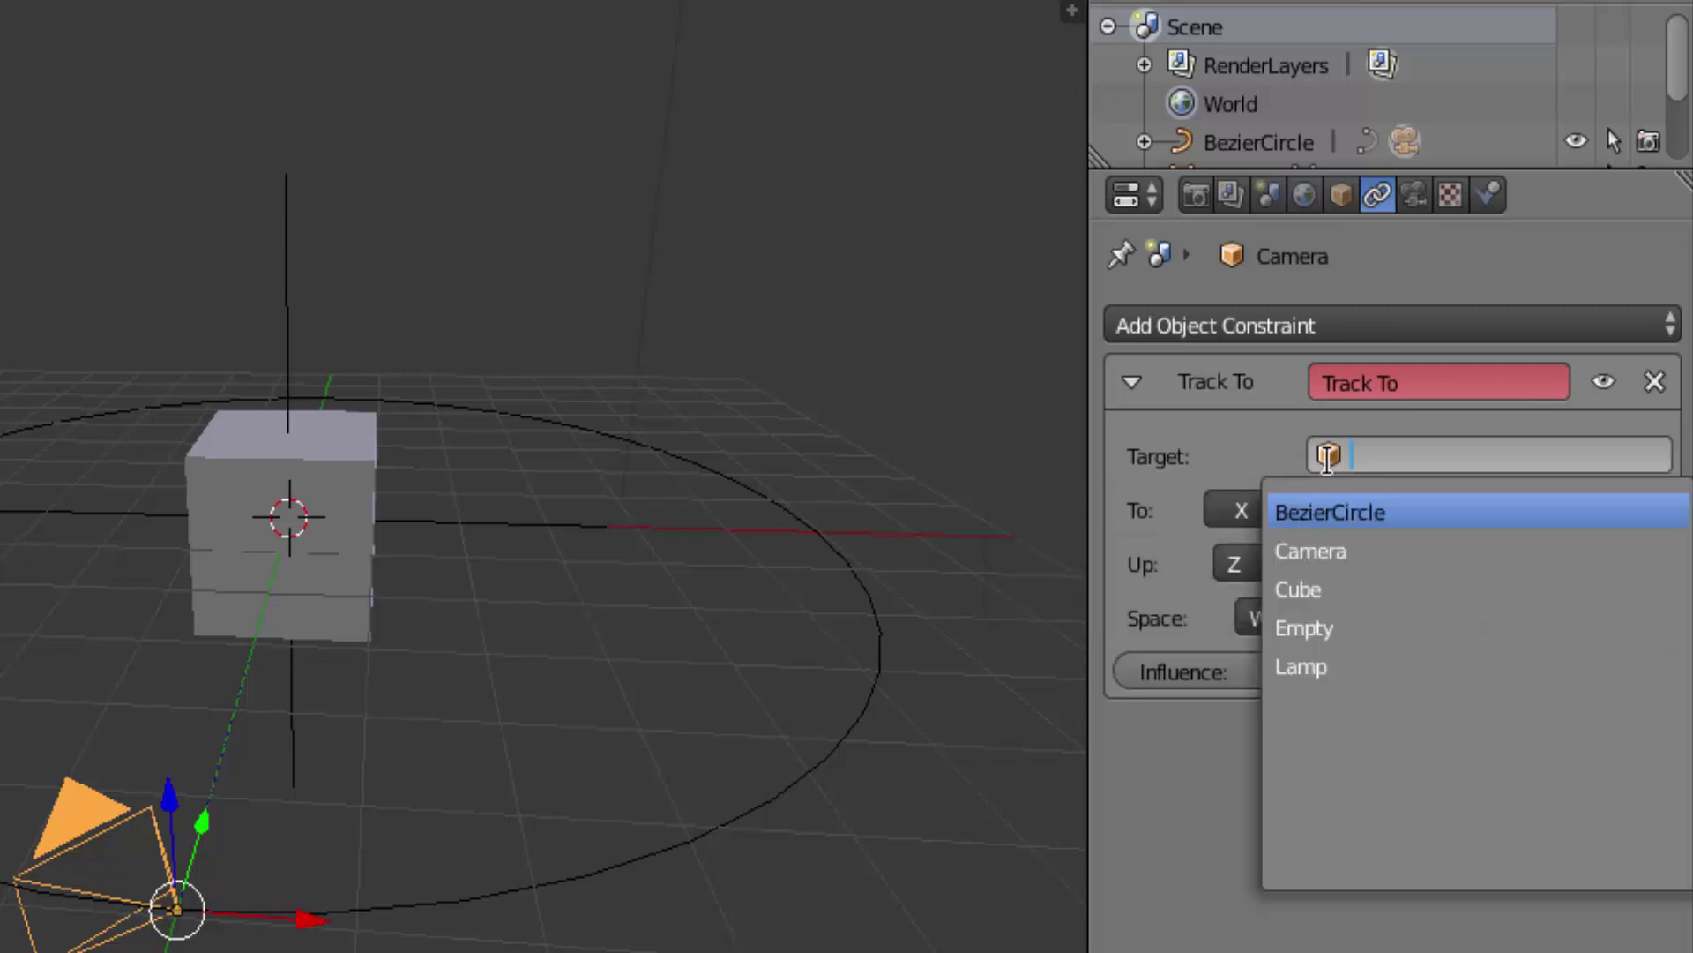
click(1326, 628)
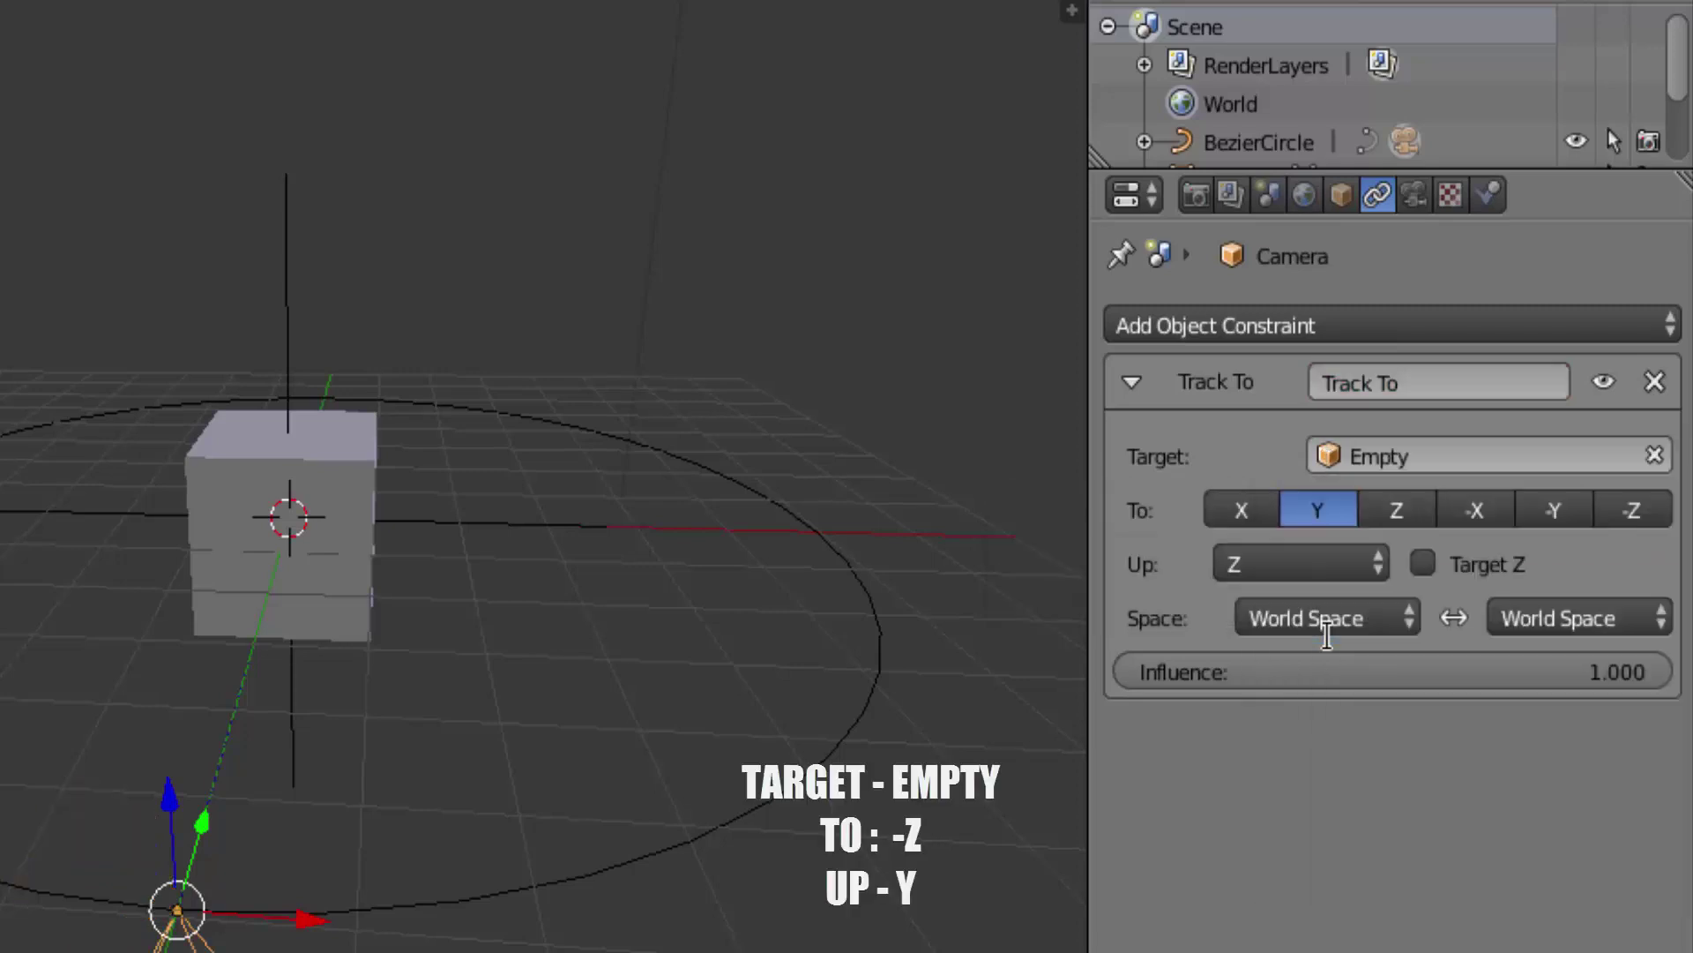
click(1633, 519)
click(1314, 573)
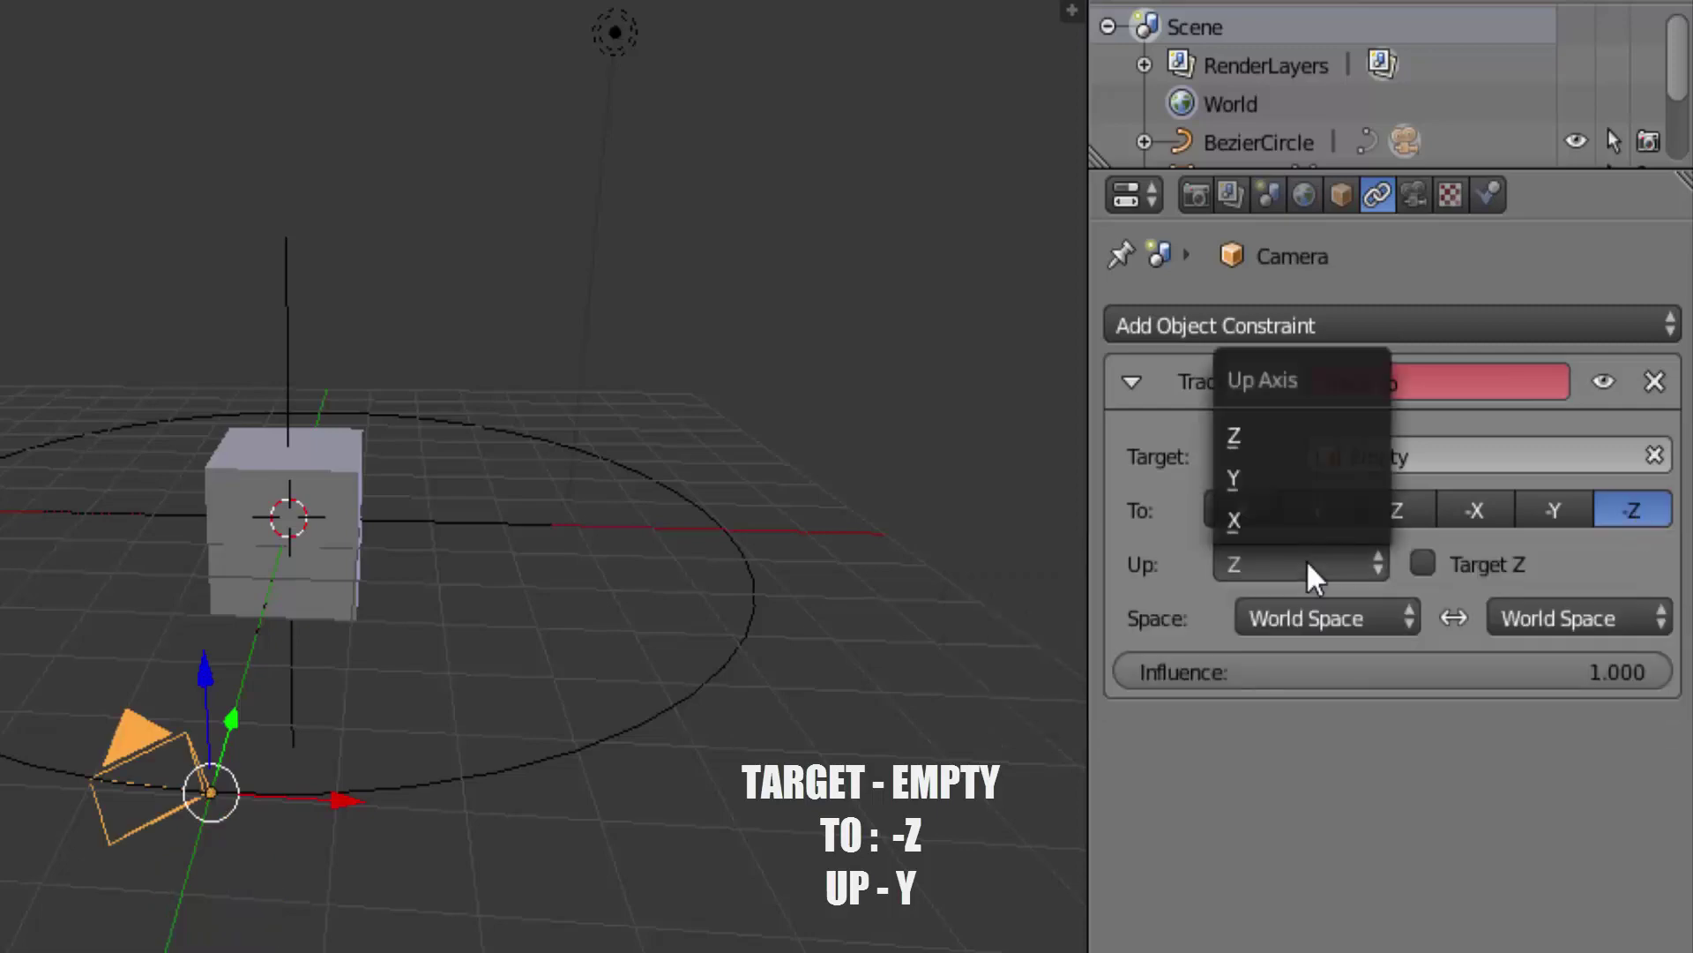
click(1234, 482)
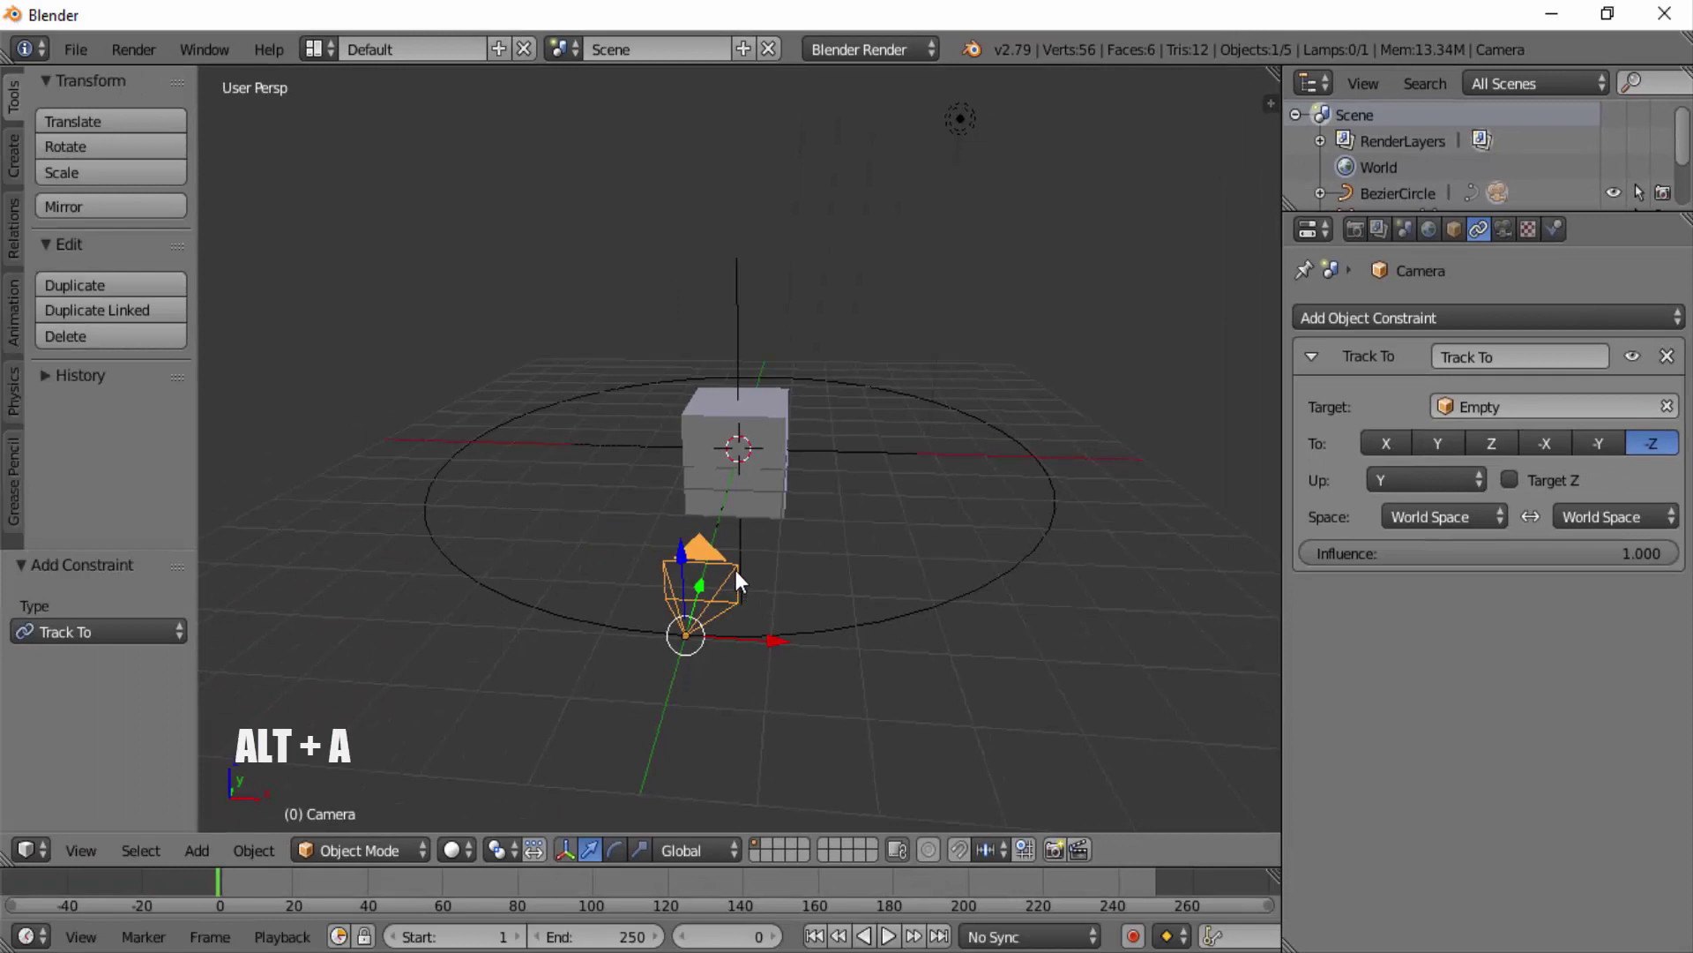
Play the animation in the perspective view, then switch to the camera view and zoom in
key(alt+a)
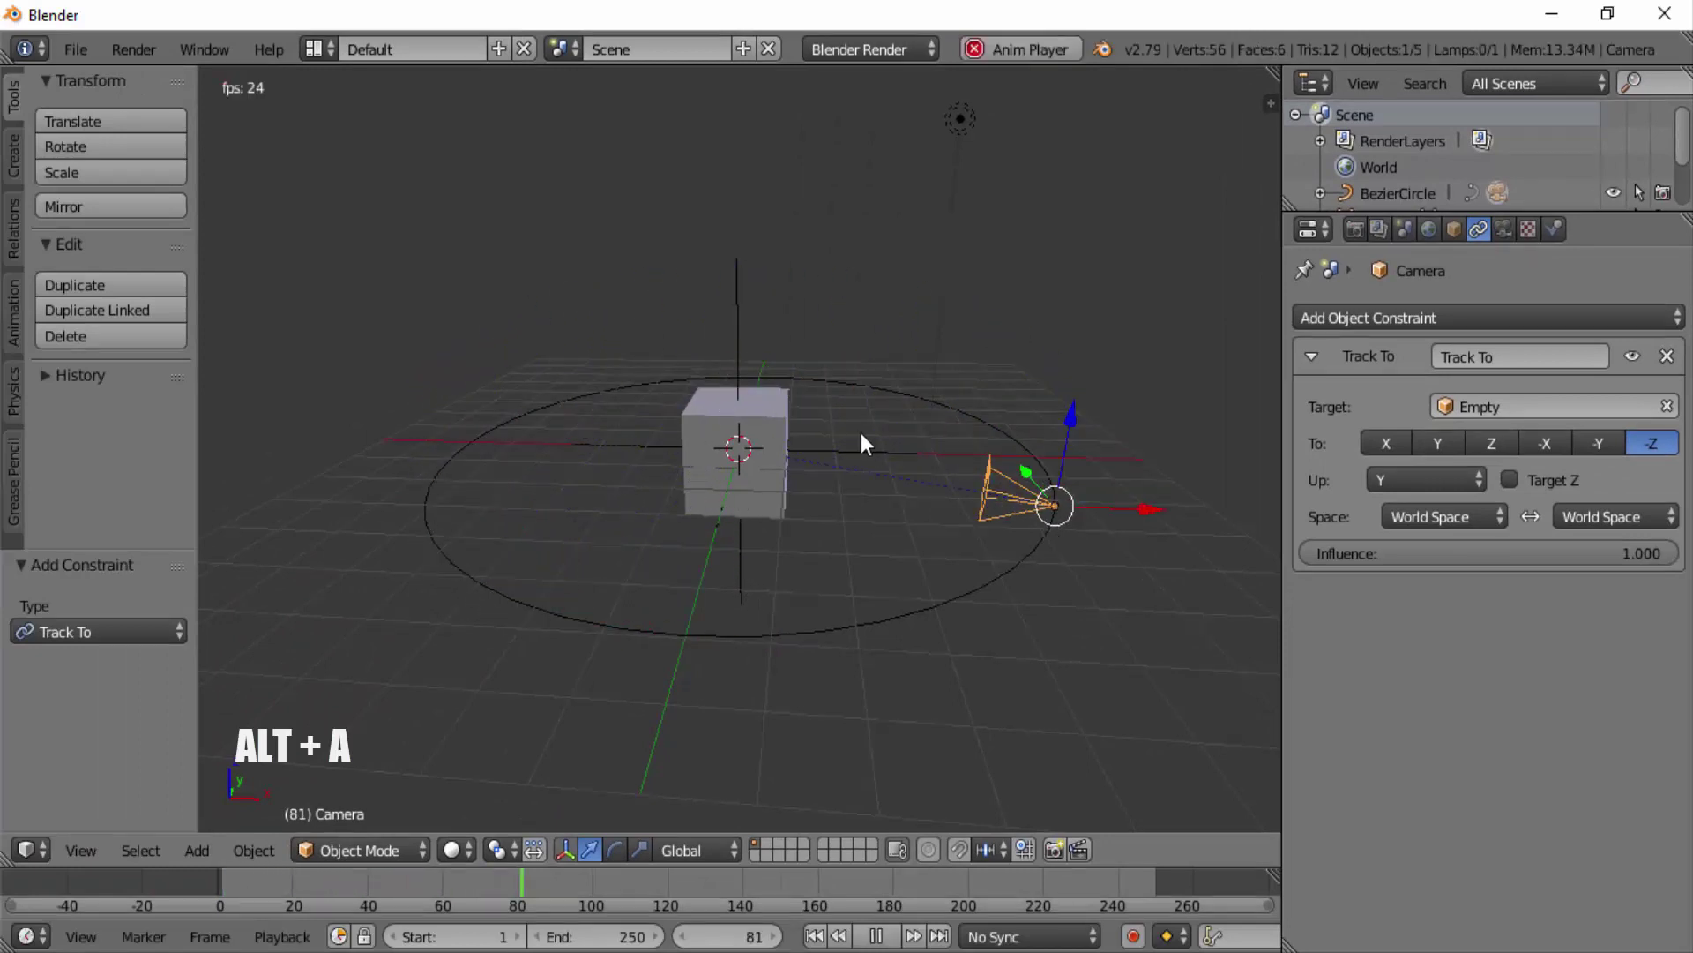
key(Escape)
key(KP_0)
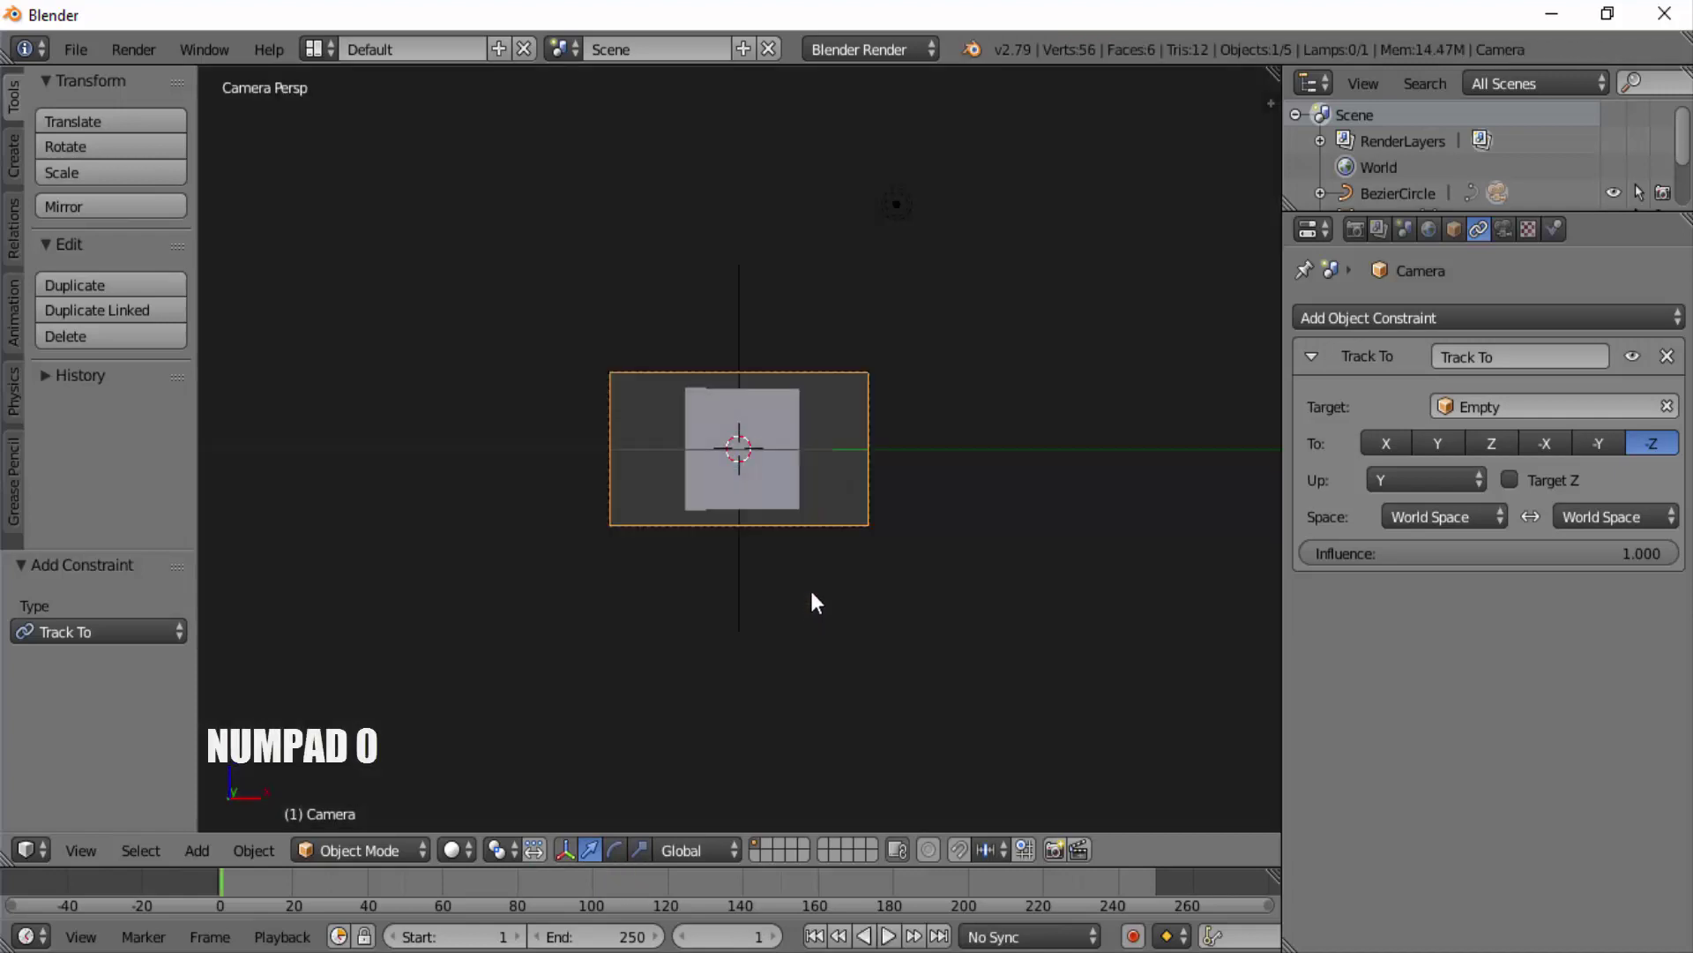
scroll(815, 522, up, 4)
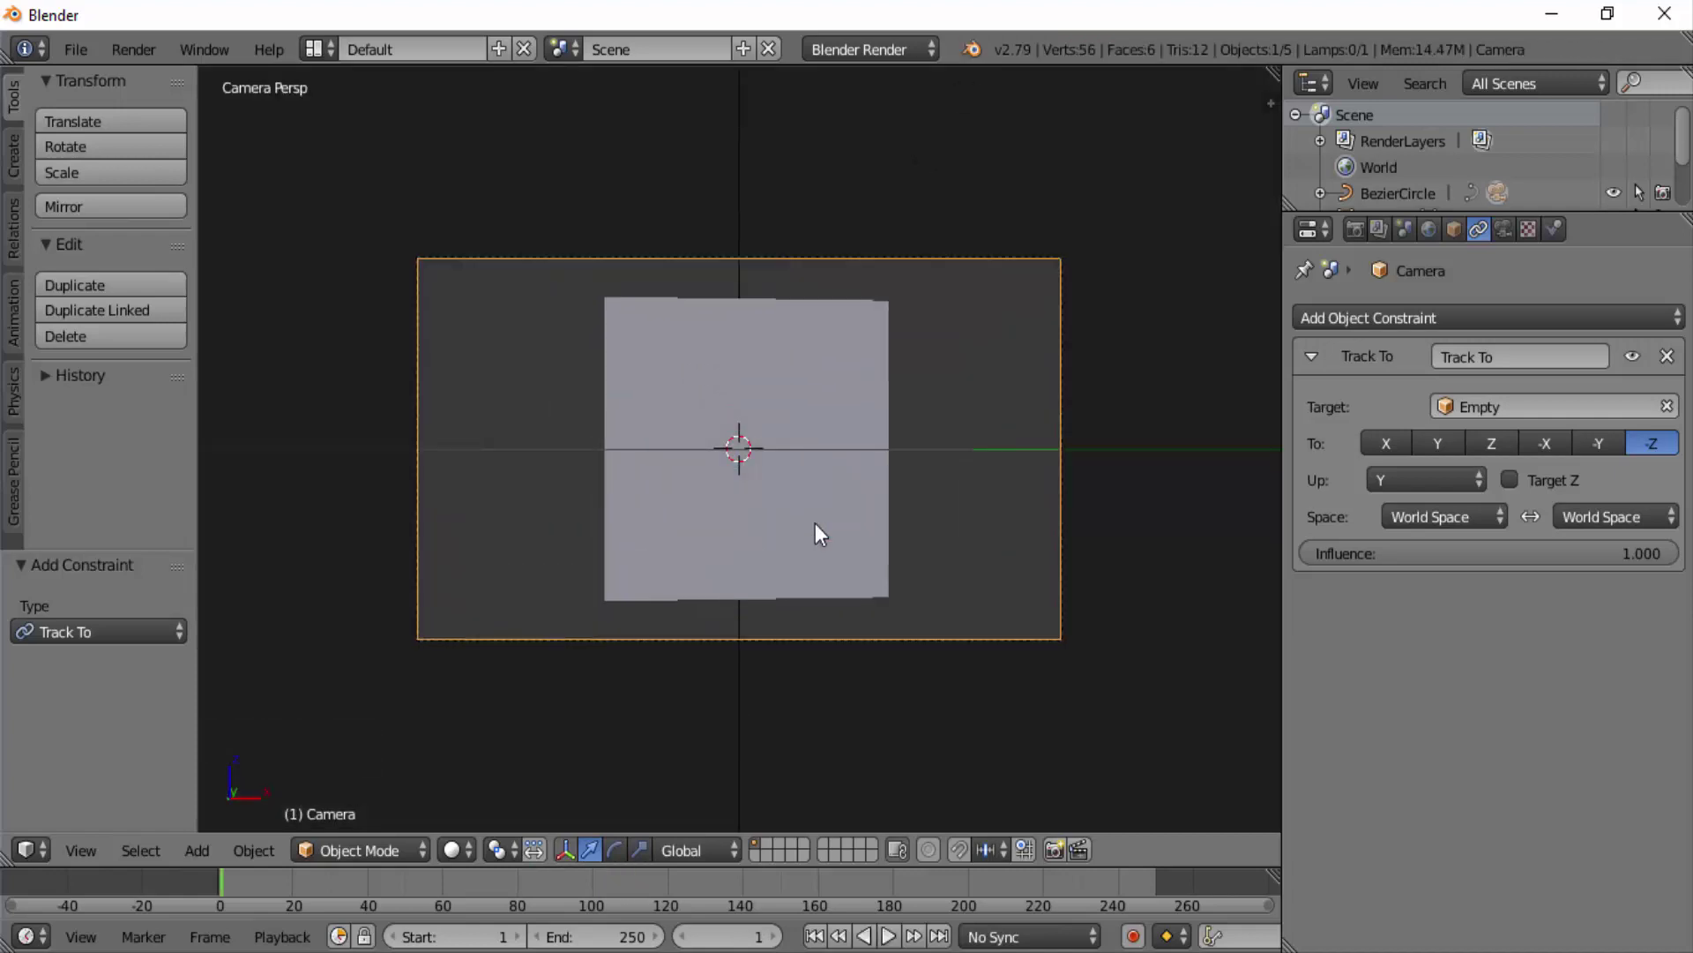
Play the circling animation through the camera, stop at frame 52, and return to perspective
key(alt+a)
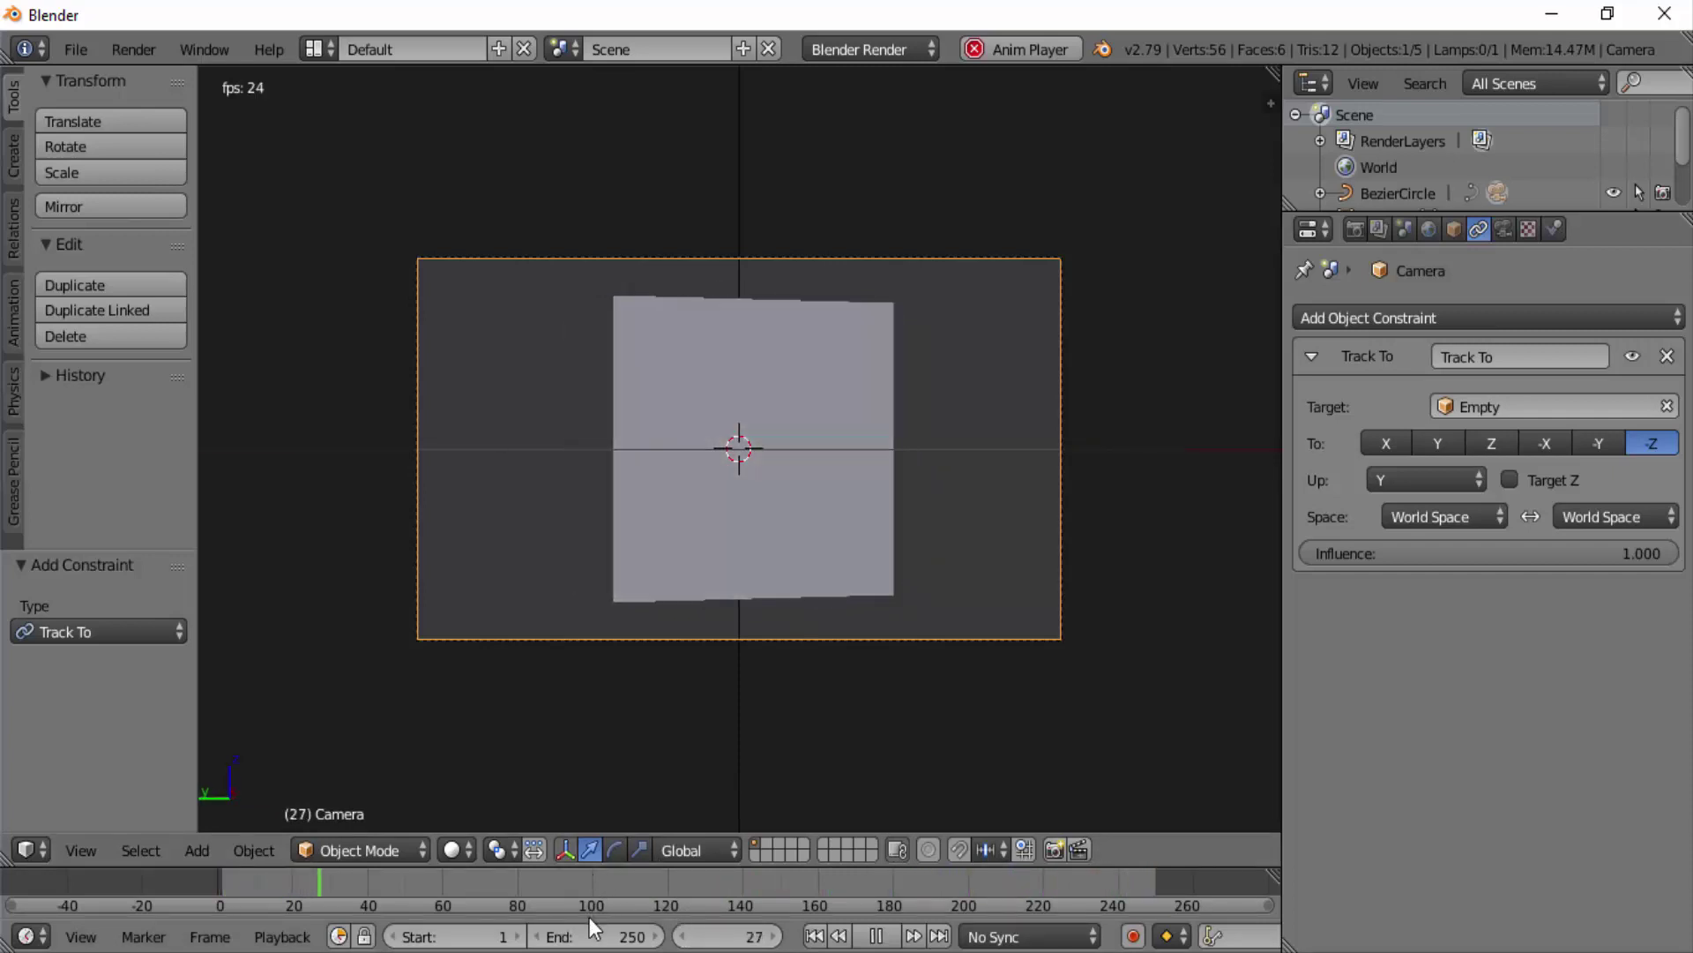
key(alt+a)
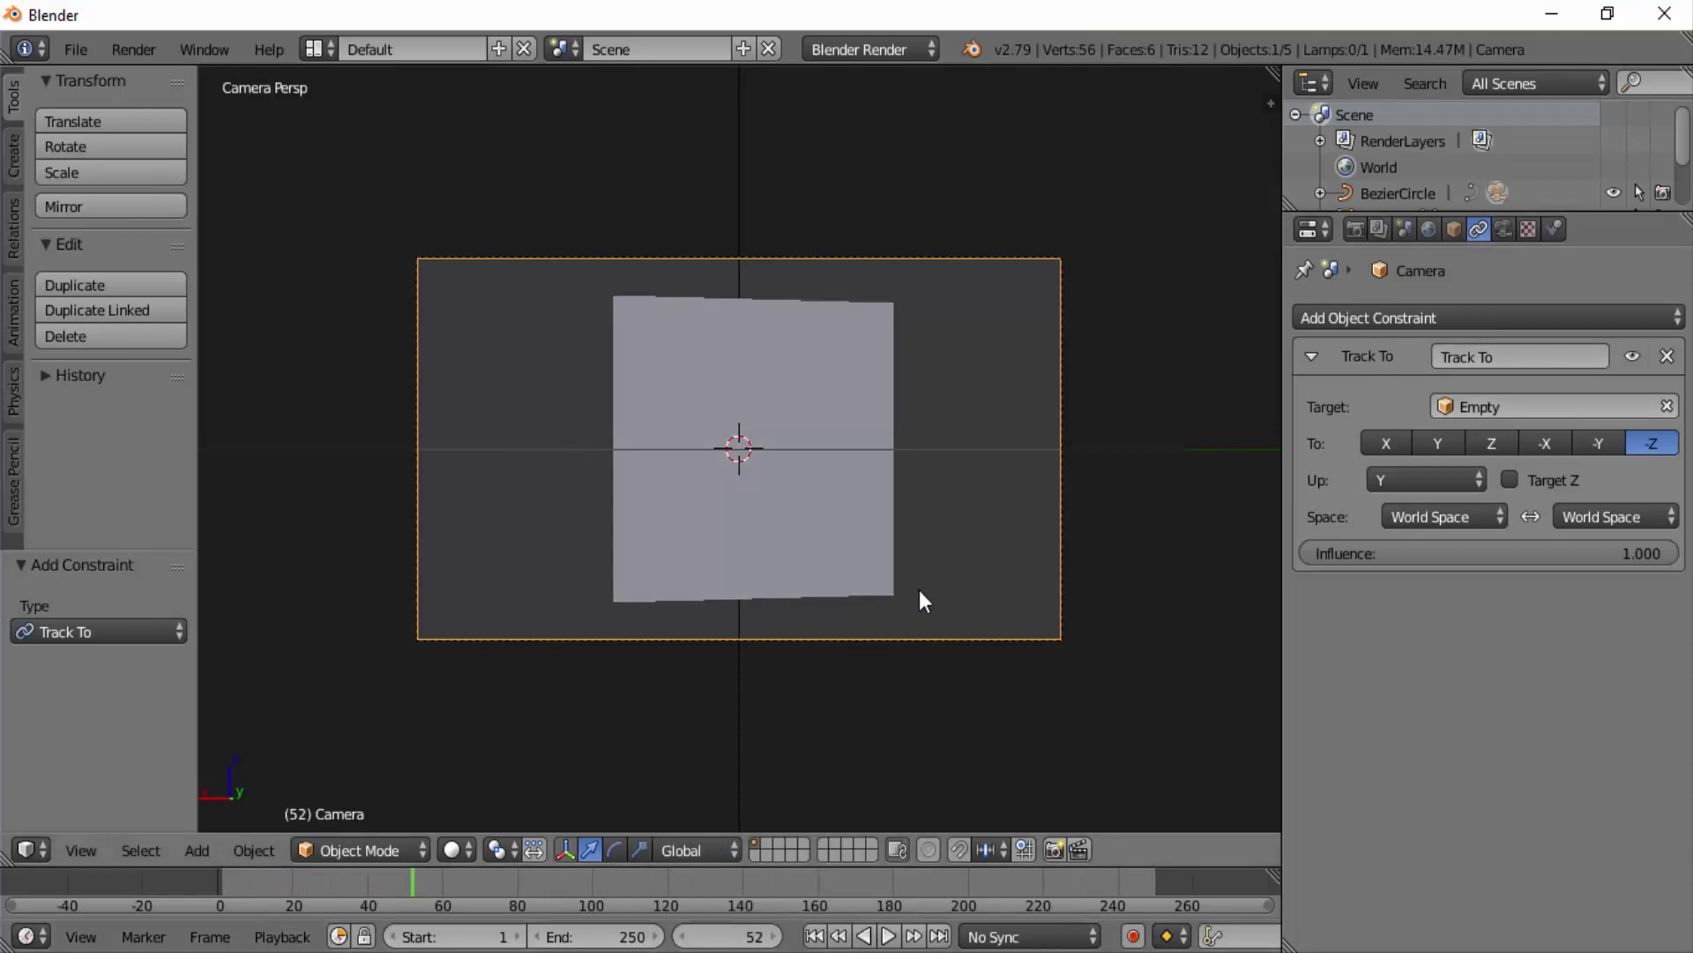
key(KP_0)
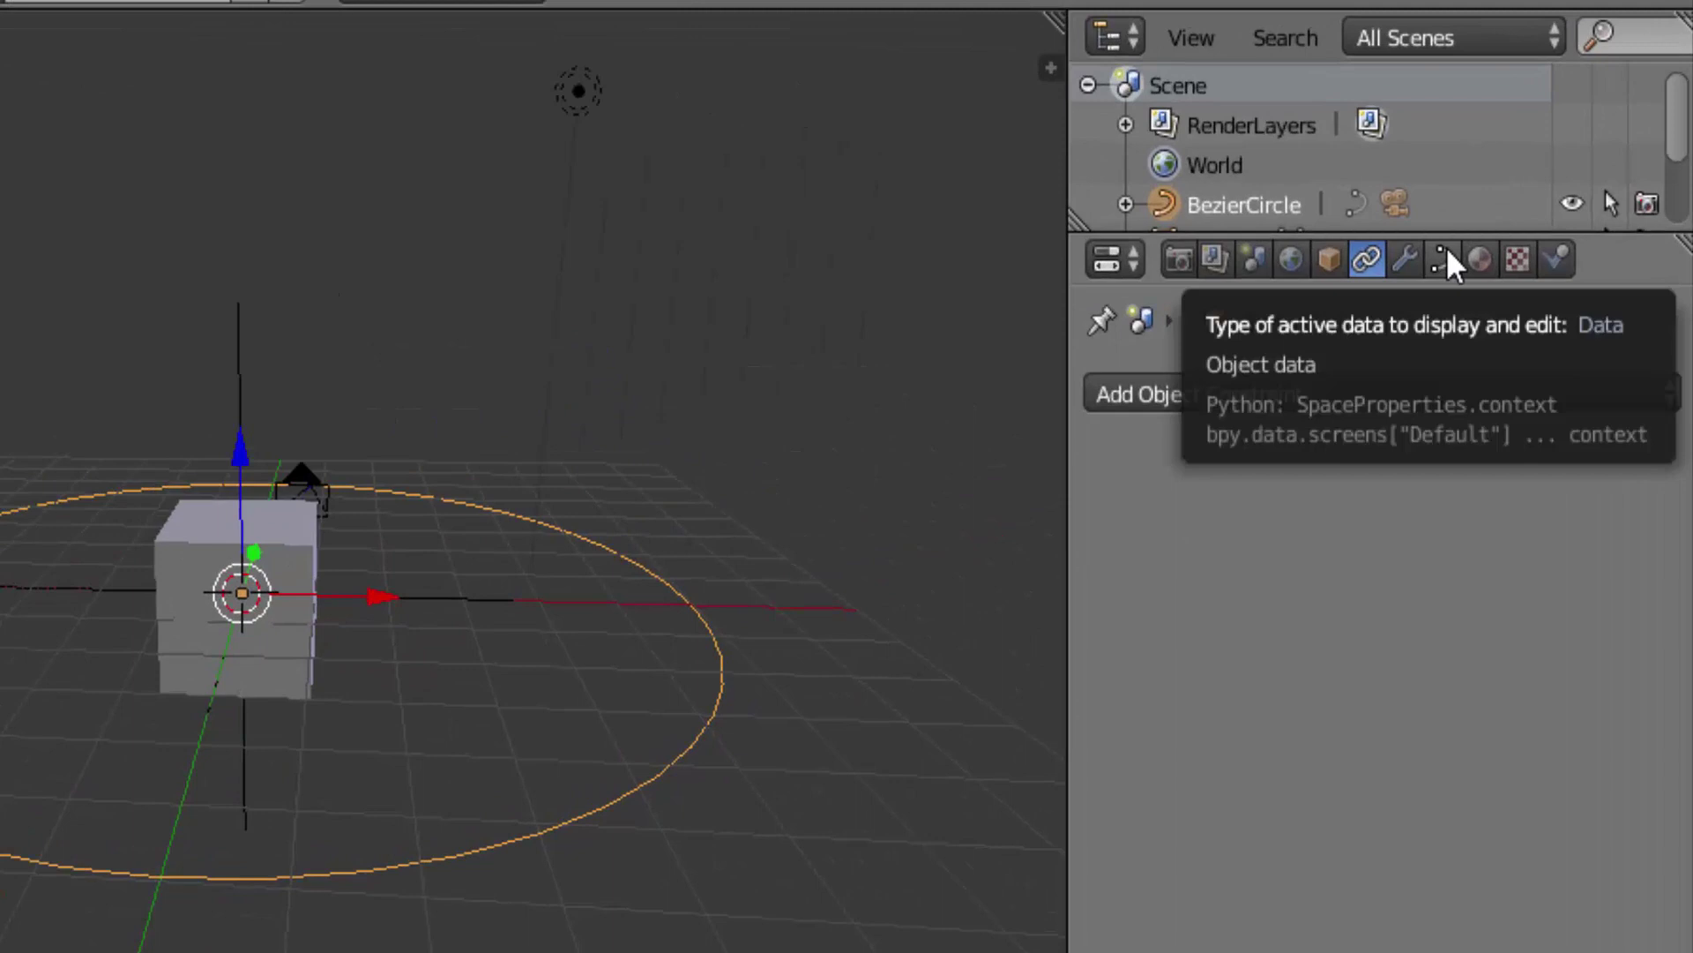
Set the scene End frame to 150 and the BezierCircle's Path Animation Frames to 150
click(1445, 254)
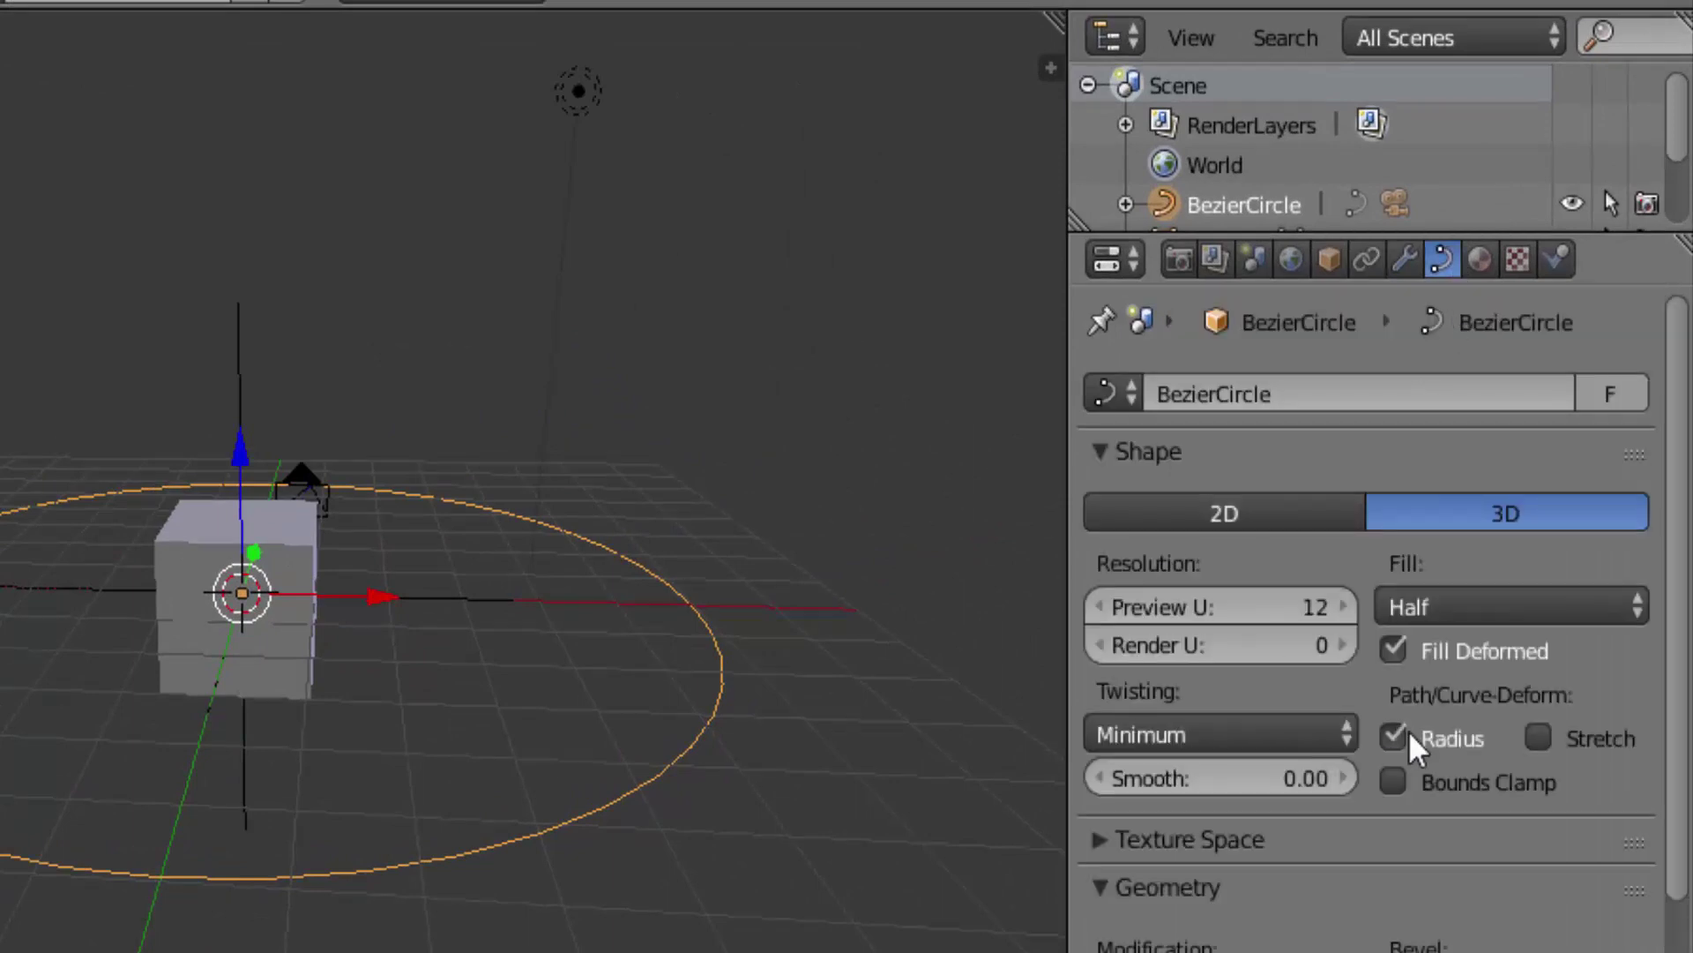
scroll(1632, 865, down, 10)
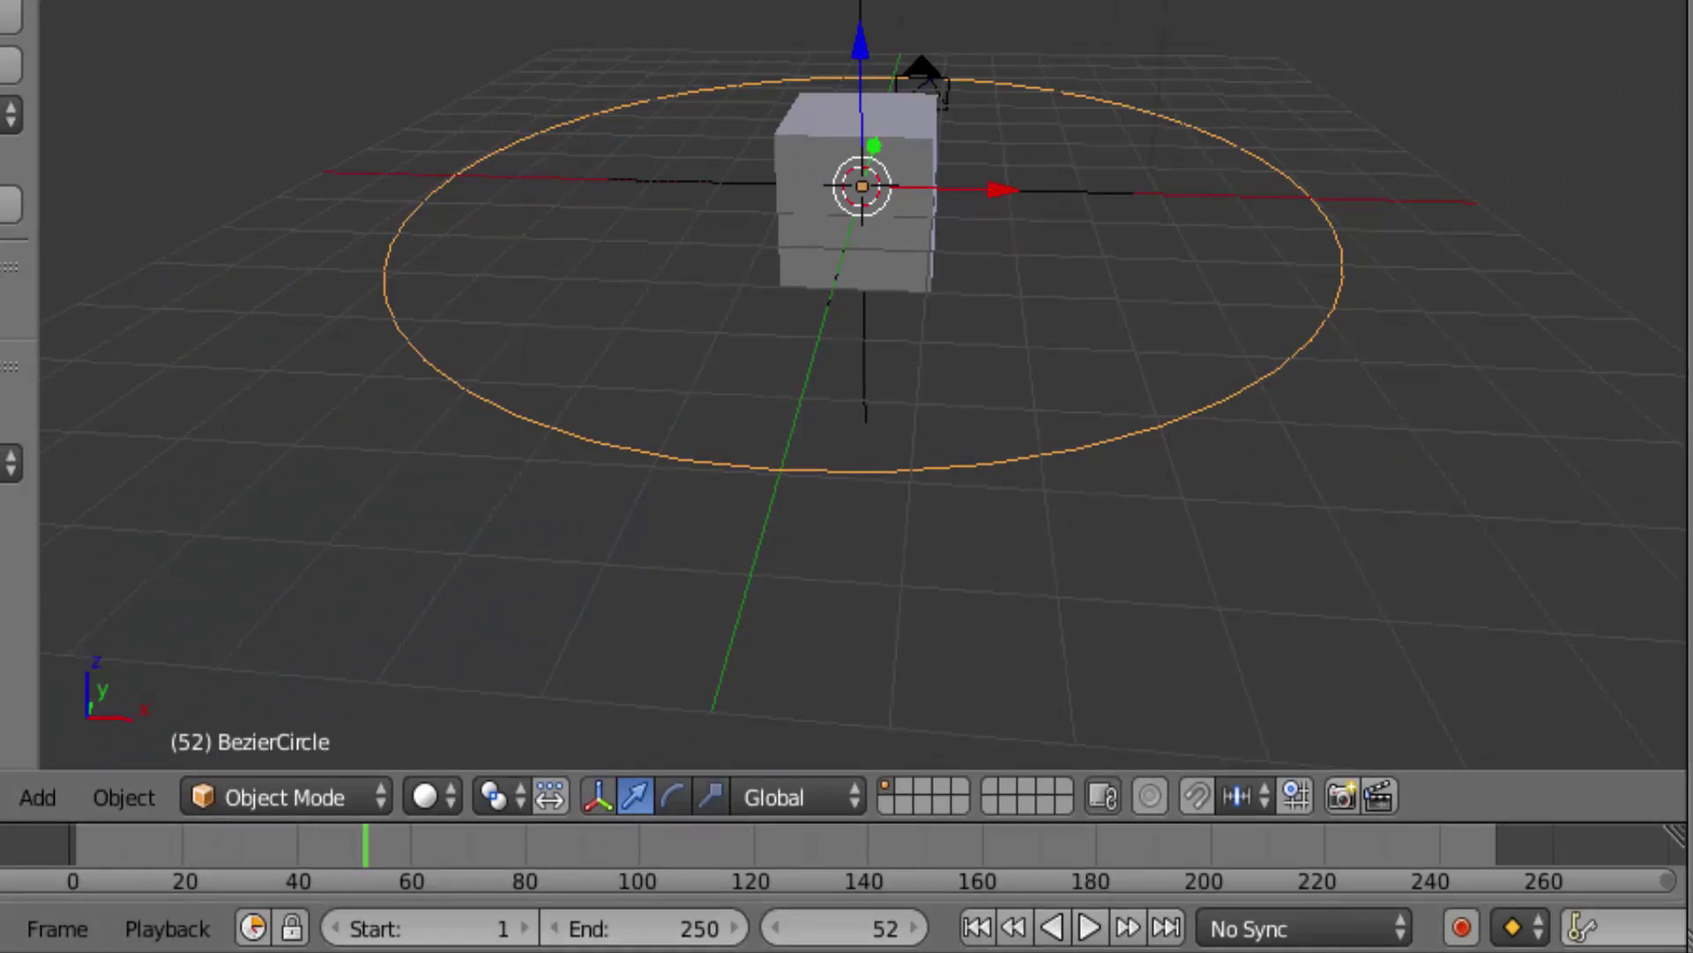
click(686, 935)
text(1)
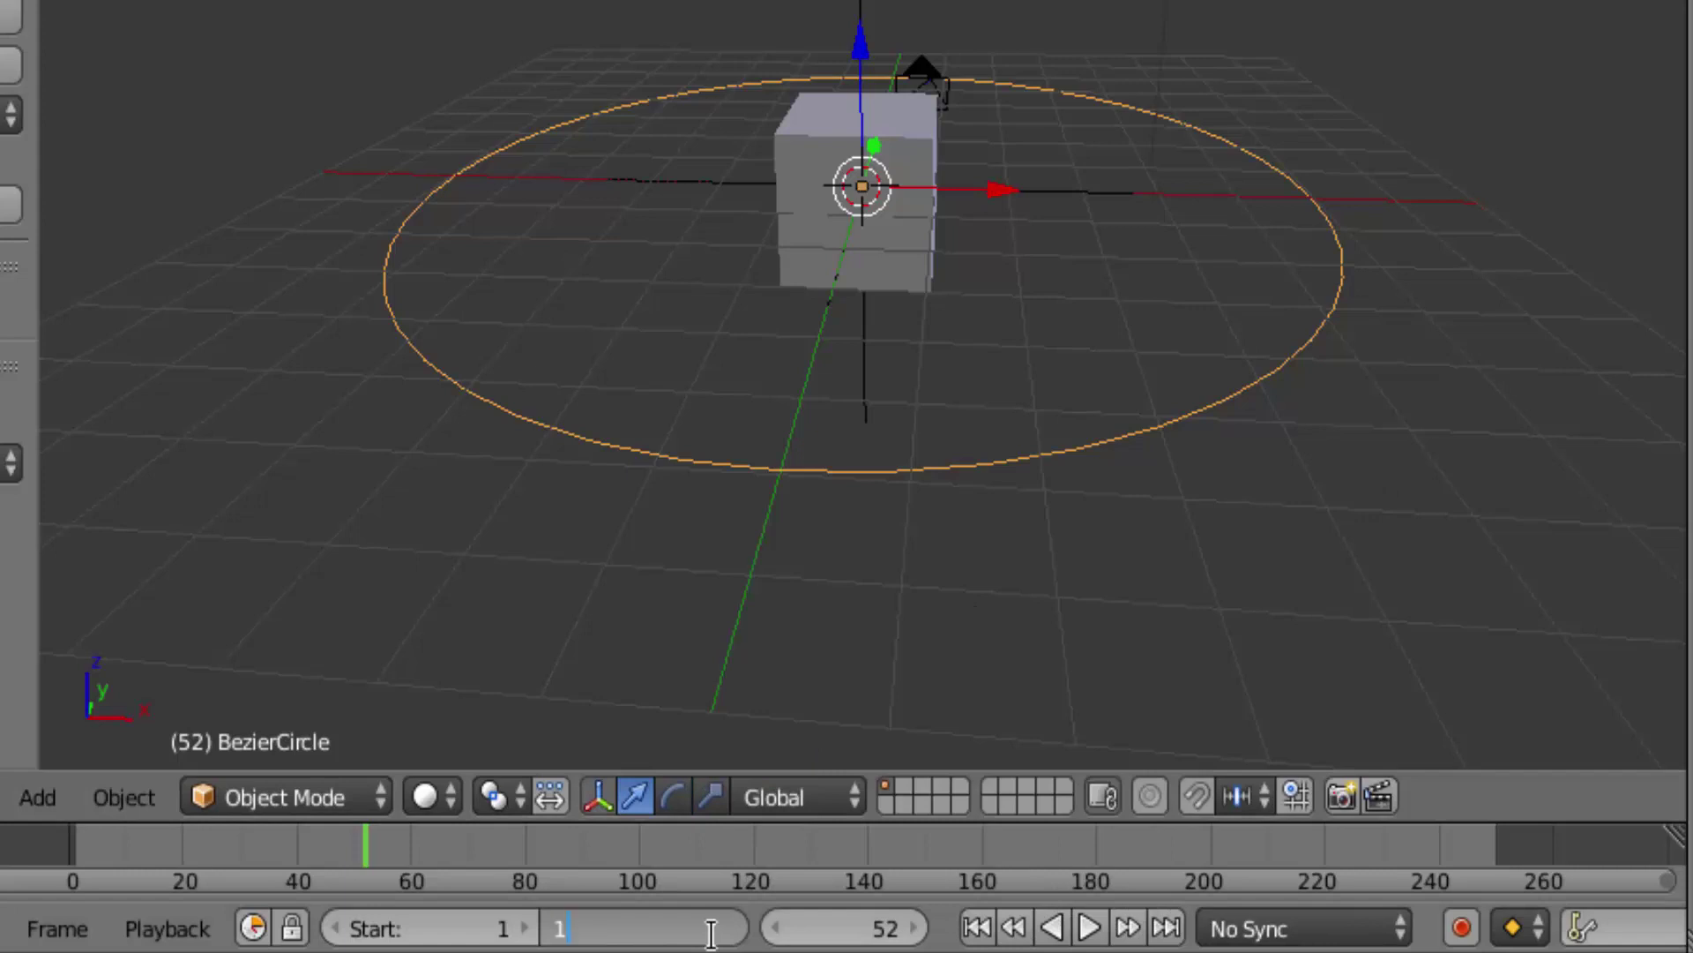
text(50)
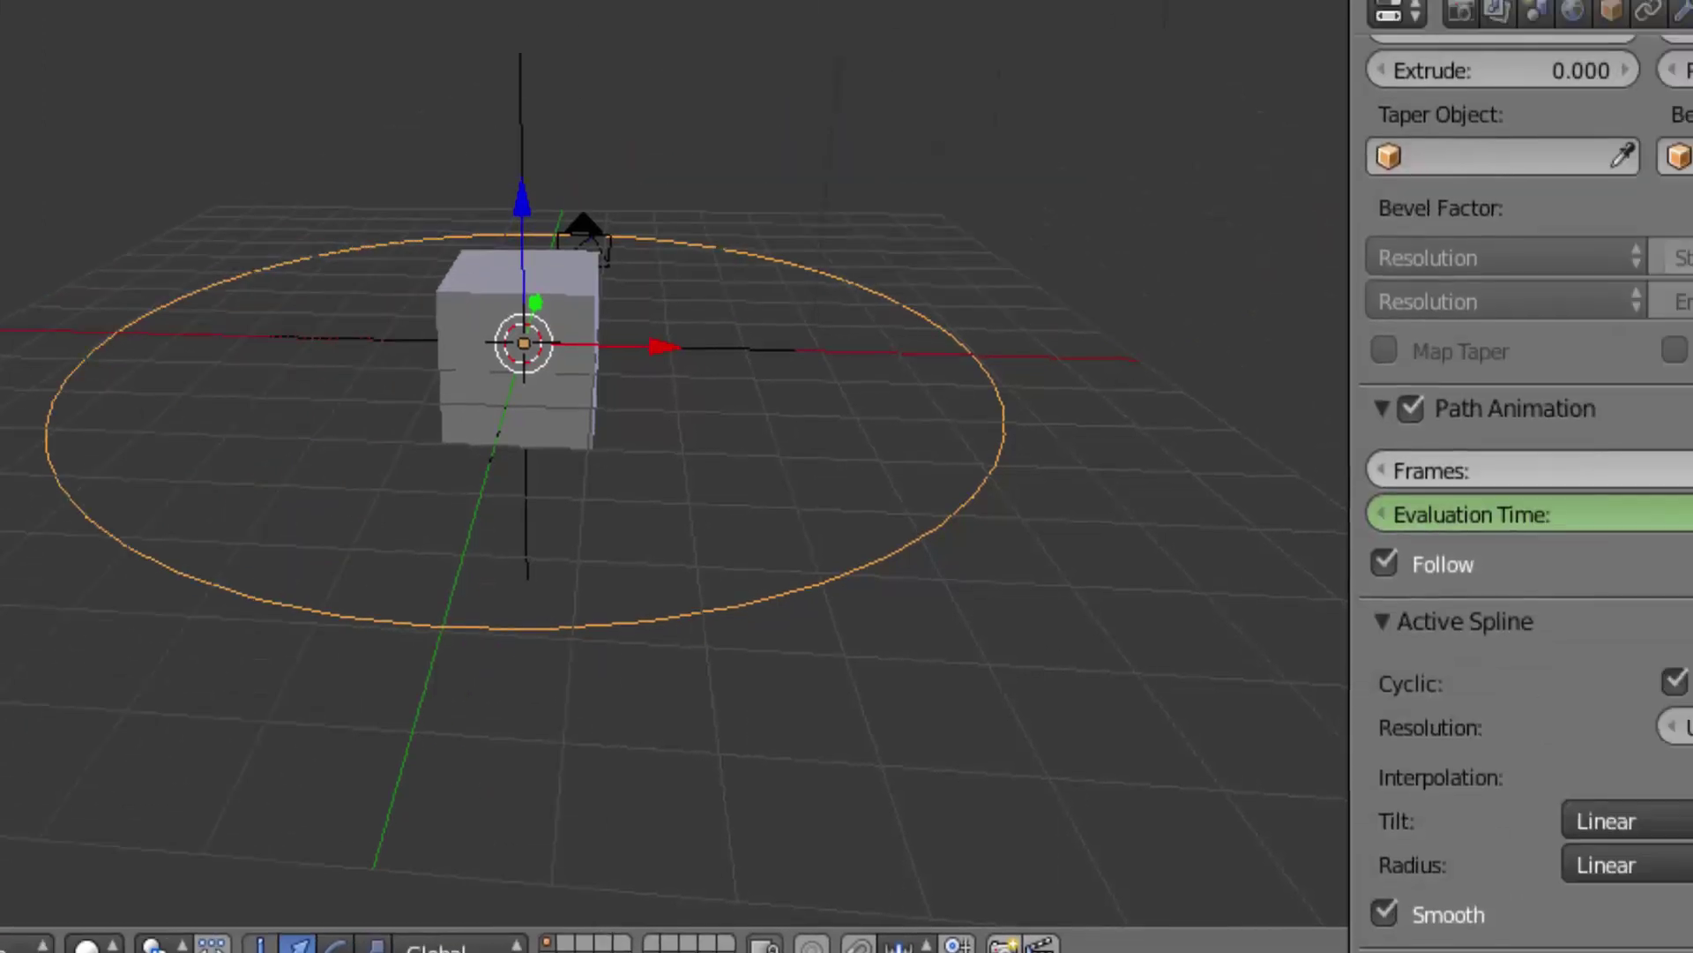
click(1517, 785)
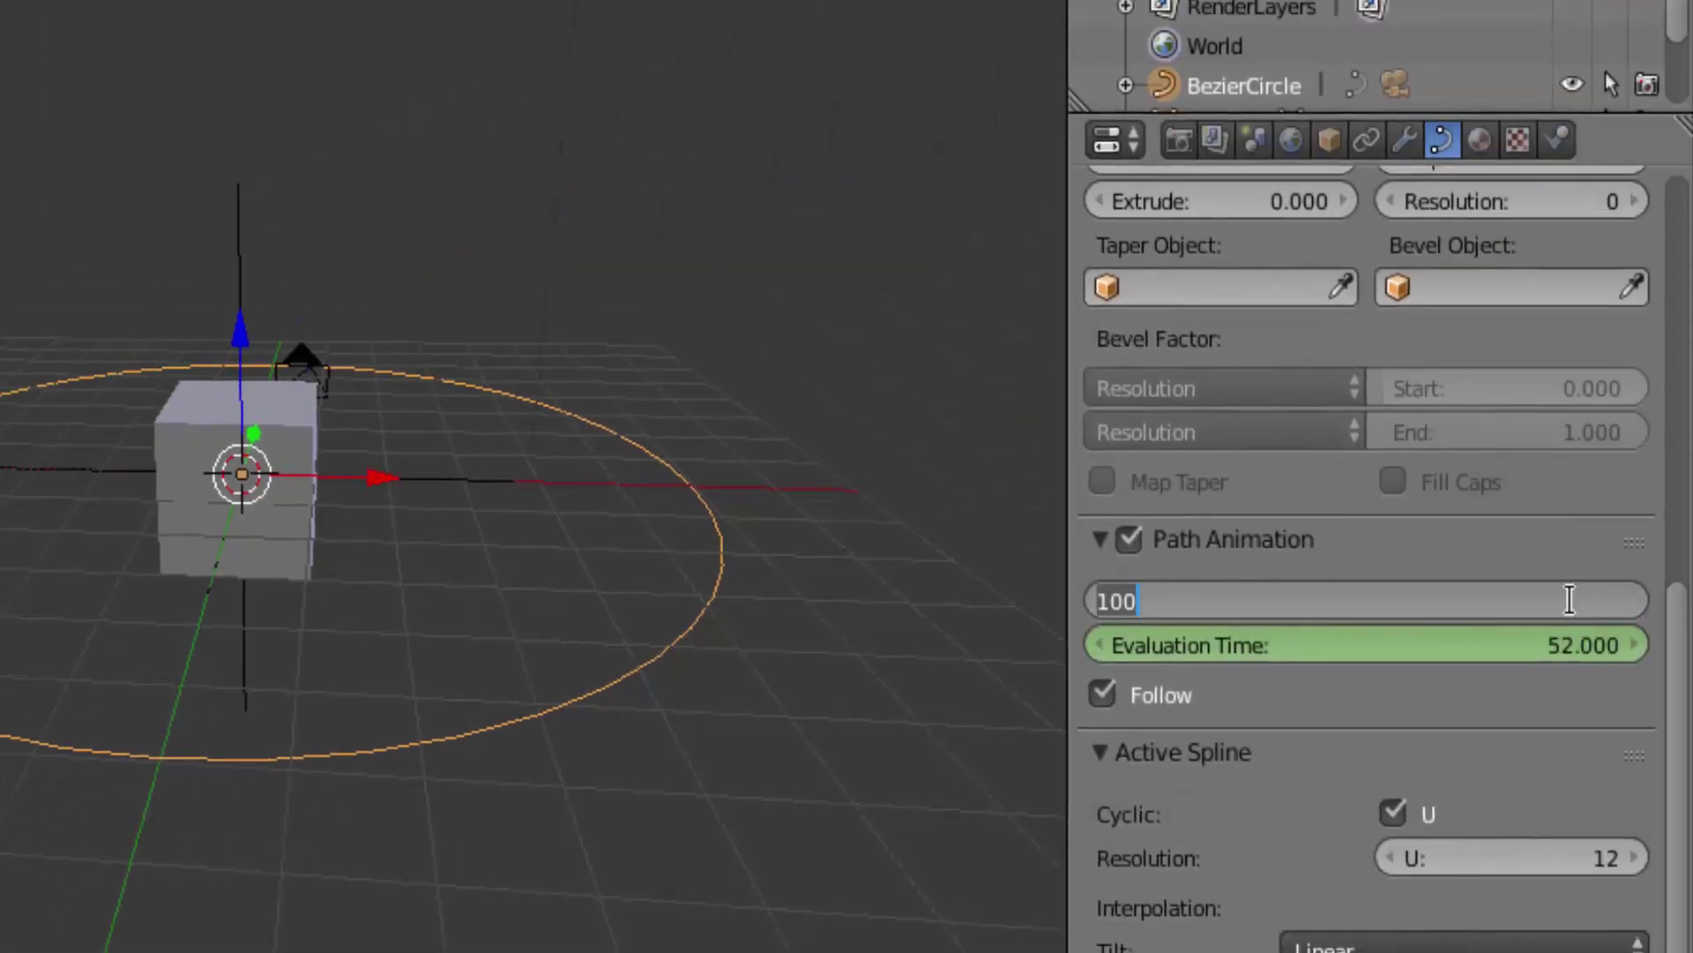
text(150)
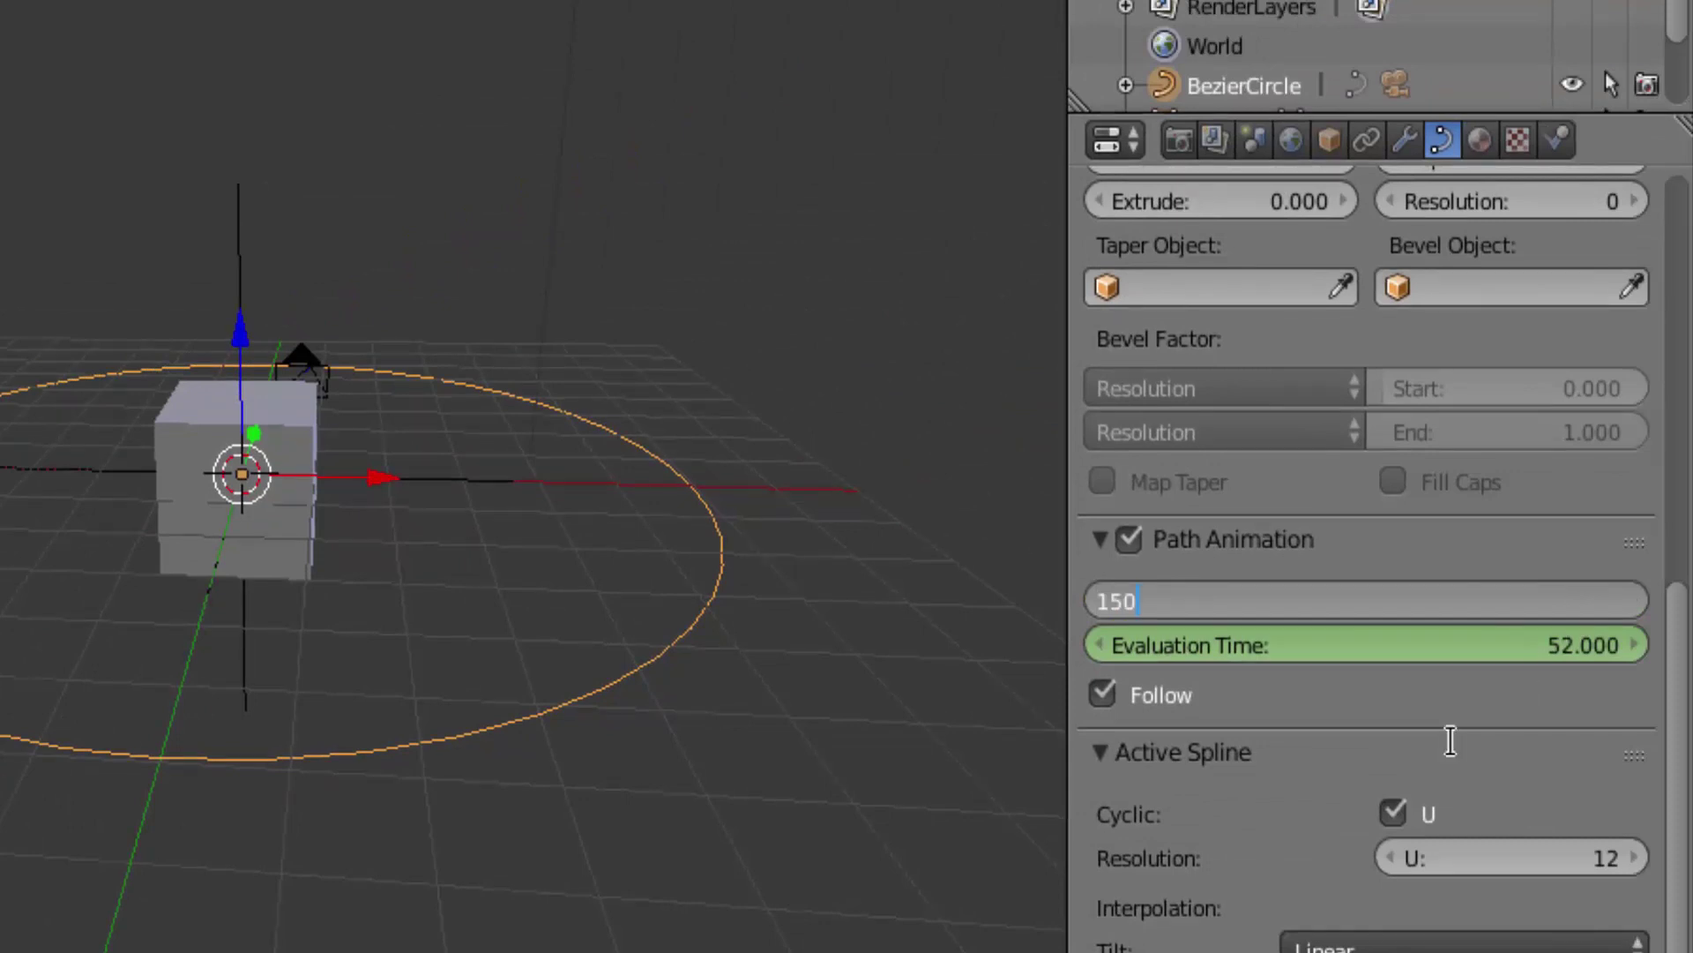
key(Return)
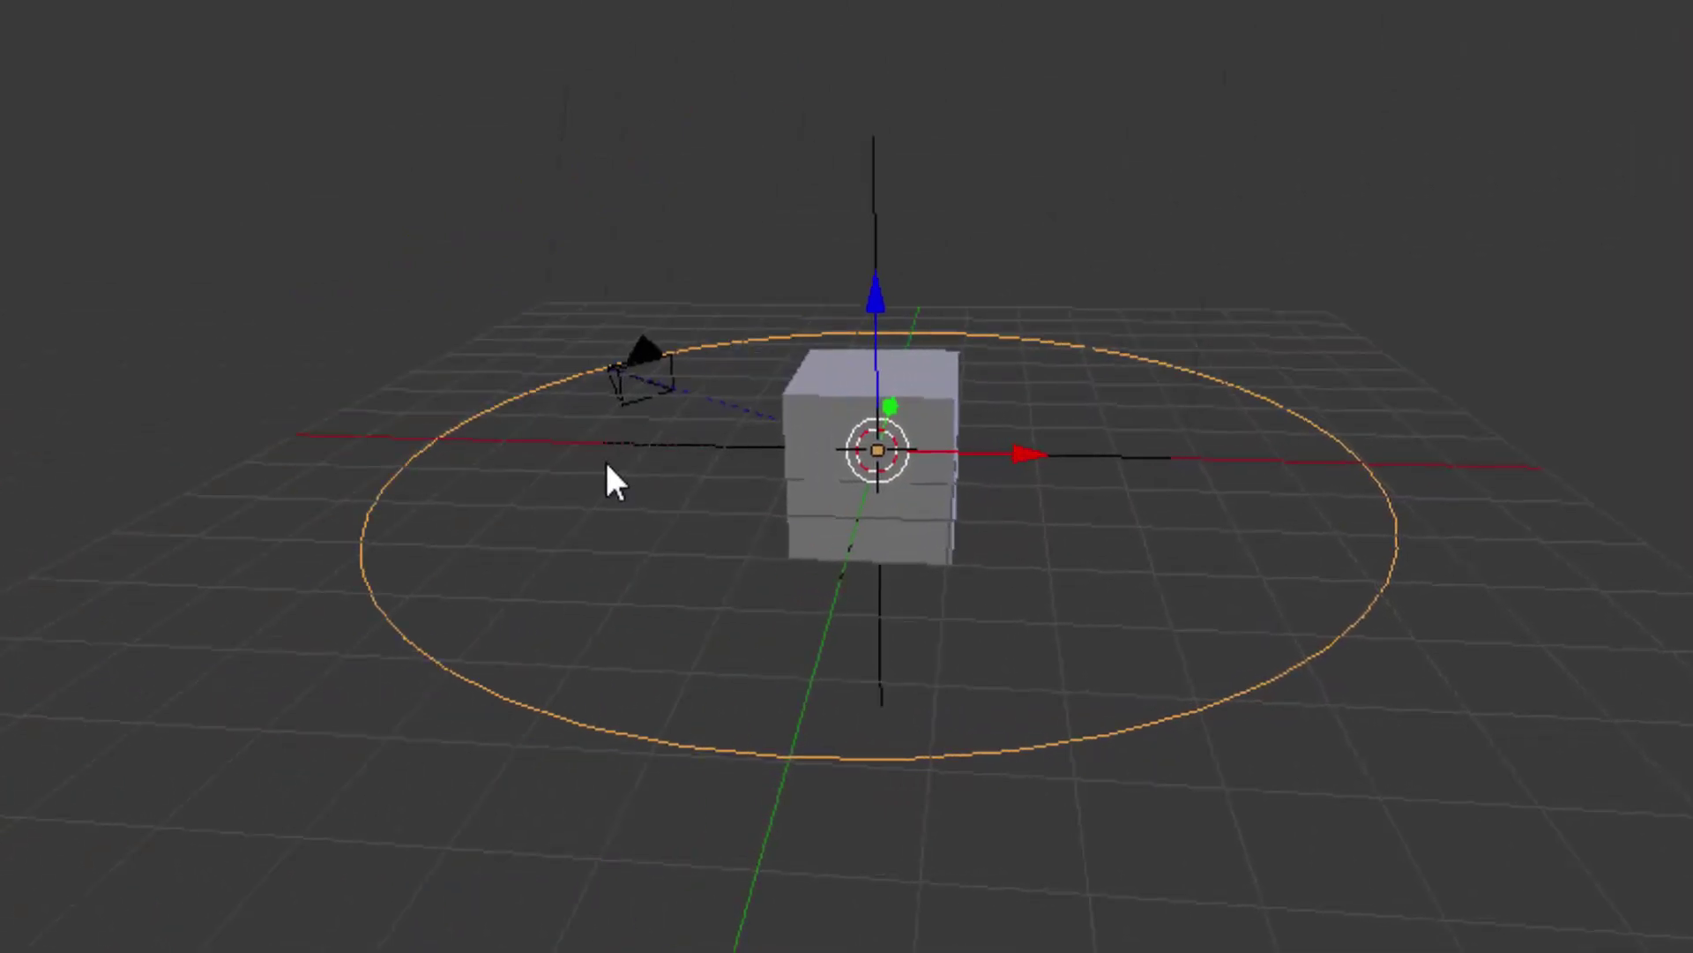
Play the 150-frame loop and watch the cube through the camera as it circles
key(alt+a)
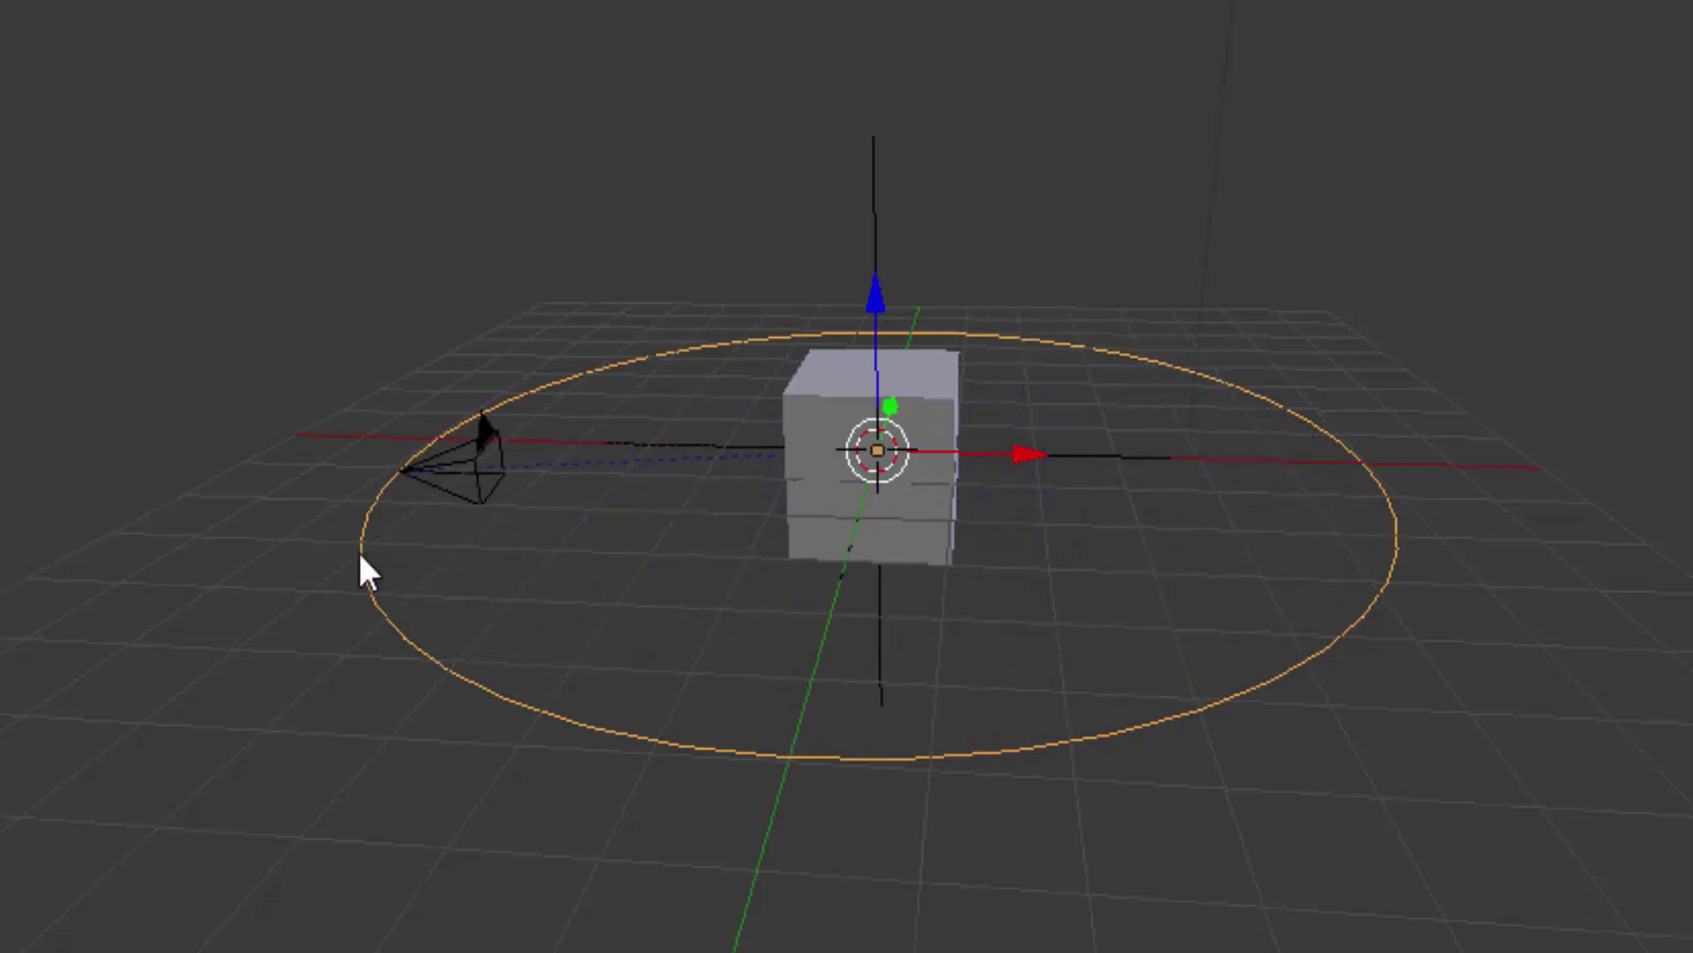
key(KP_0)
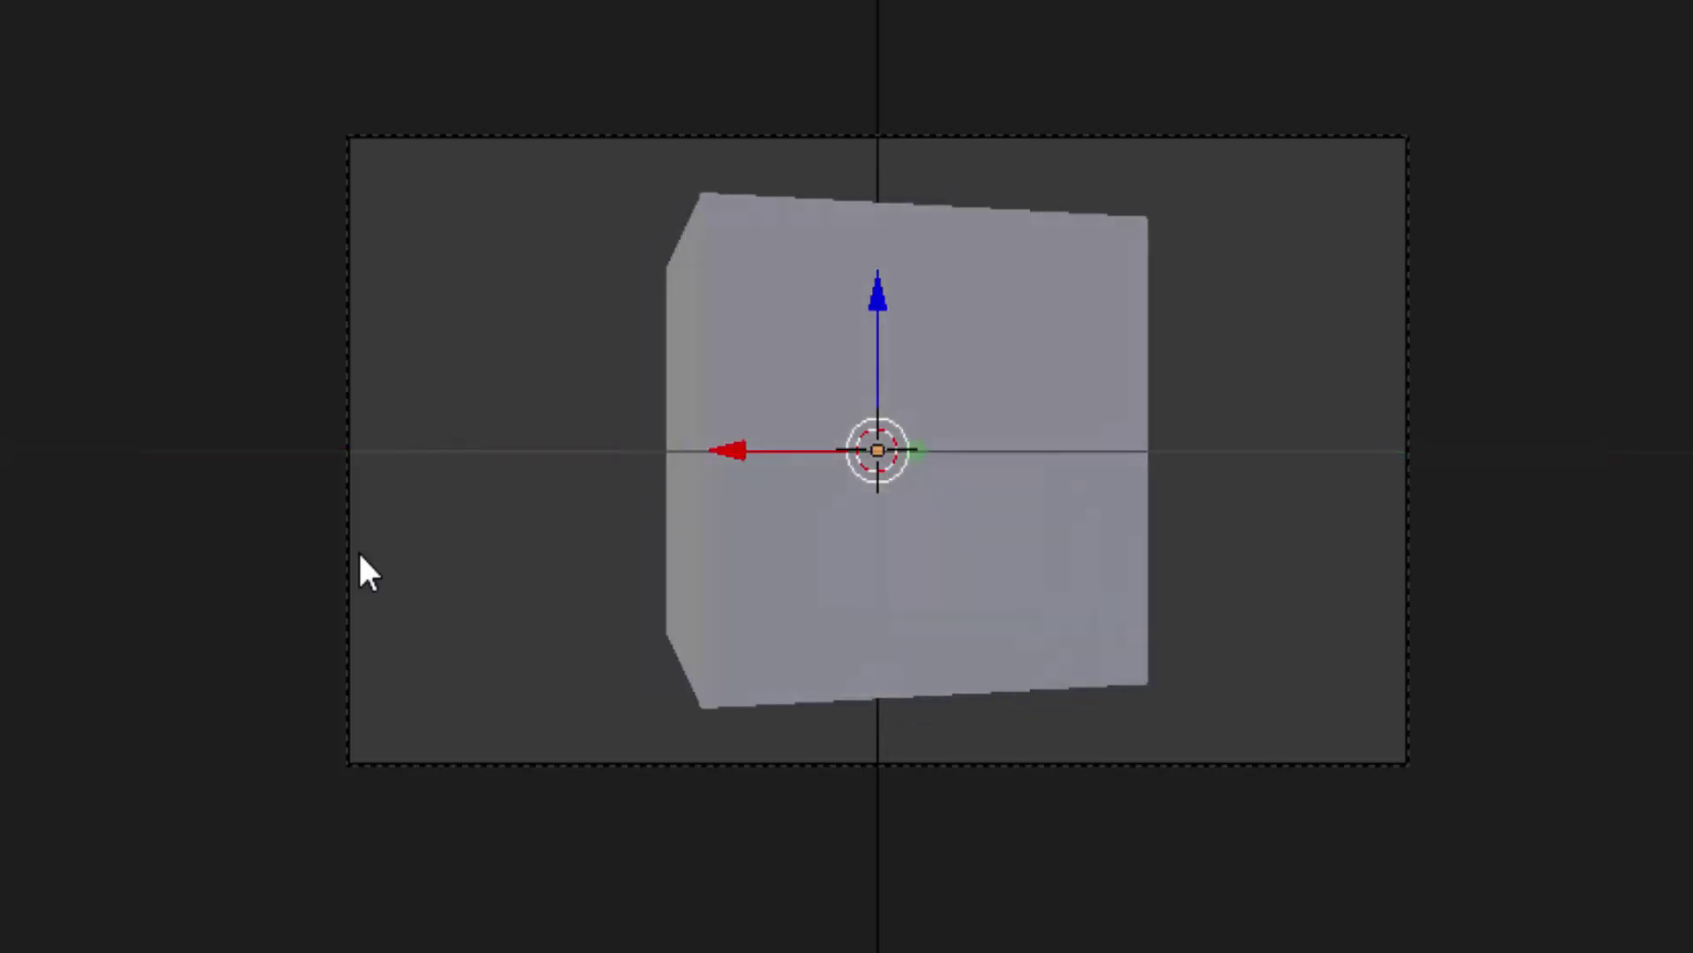